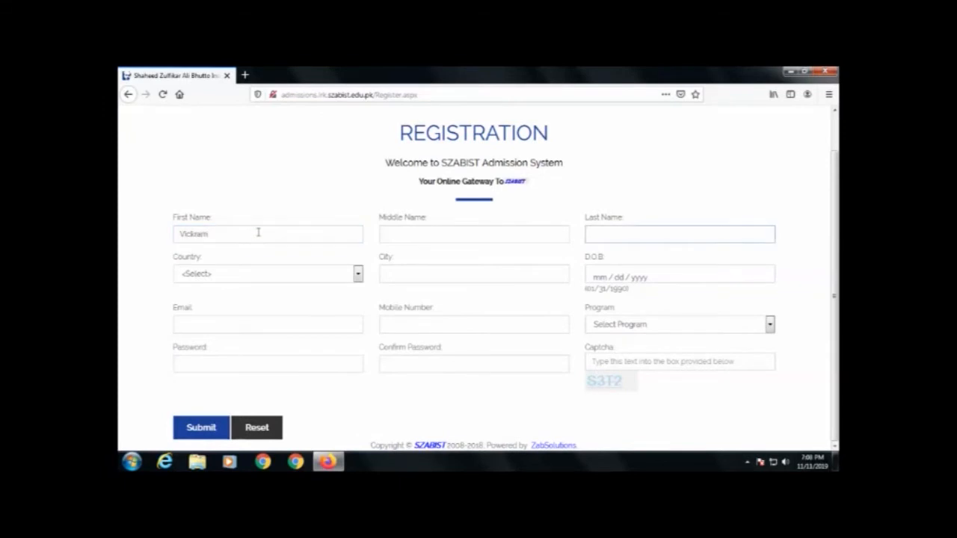
# Step: Enter the last name, country Pakistan, city Larkana and birth date 01/01/2000
pyautogui.write('alreja')
pyautogui.press('Tab')
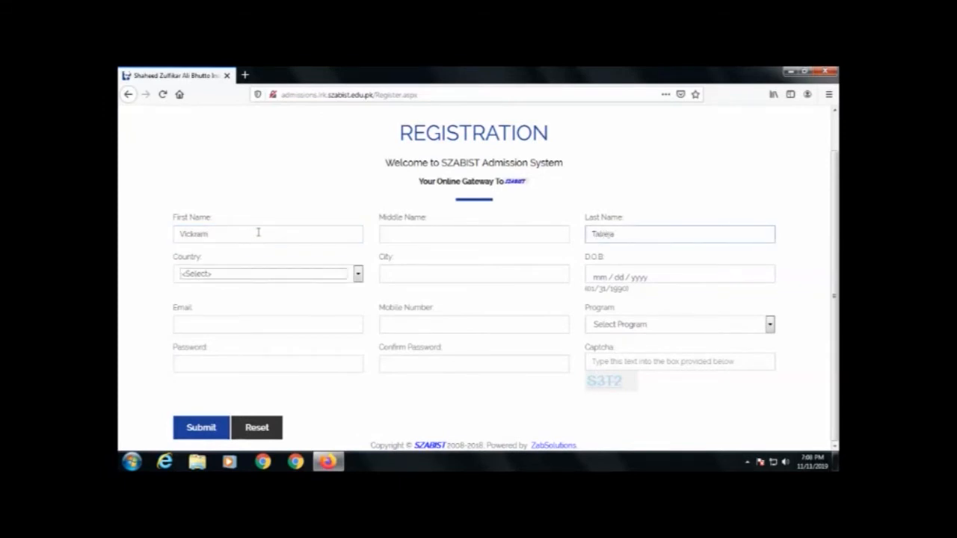
pyautogui.click(248, 275)
pyautogui.press('p')
pyautogui.press('Return')
pyautogui.press('Tab')
pyautogui.write('Larkana')
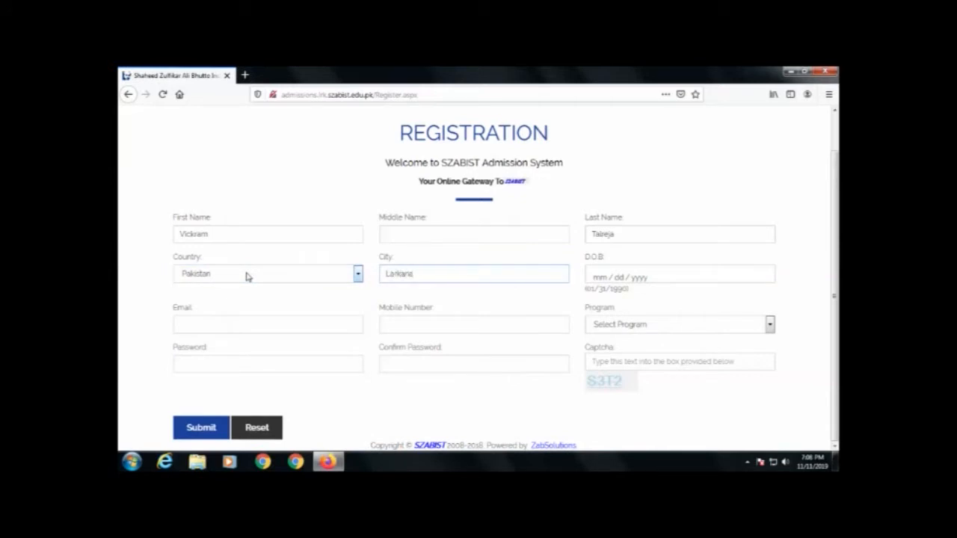
pyautogui.press('Tab')
pyautogui.write('0101')
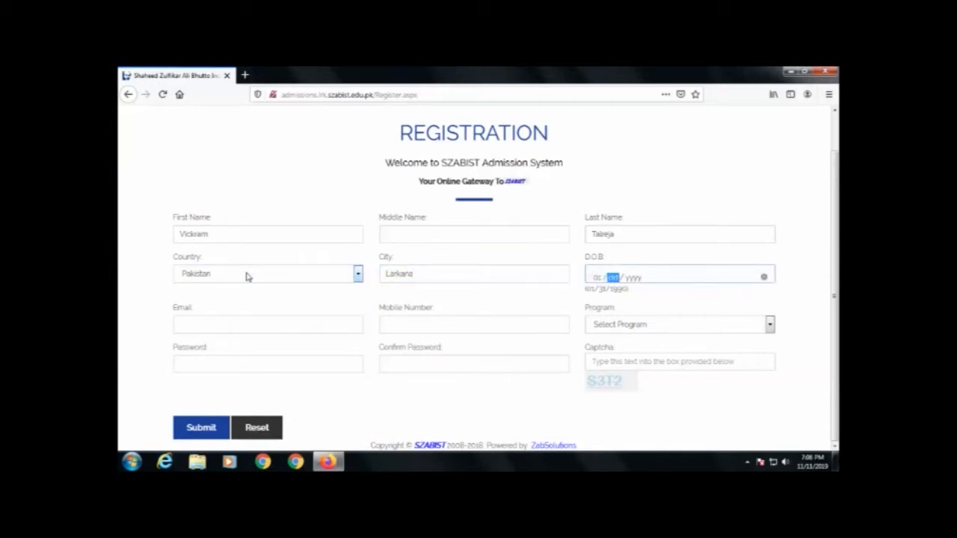
pyautogui.write('1')
# Step: Fill in the applicant's email address and mobile number
pyautogui.click(231, 324)
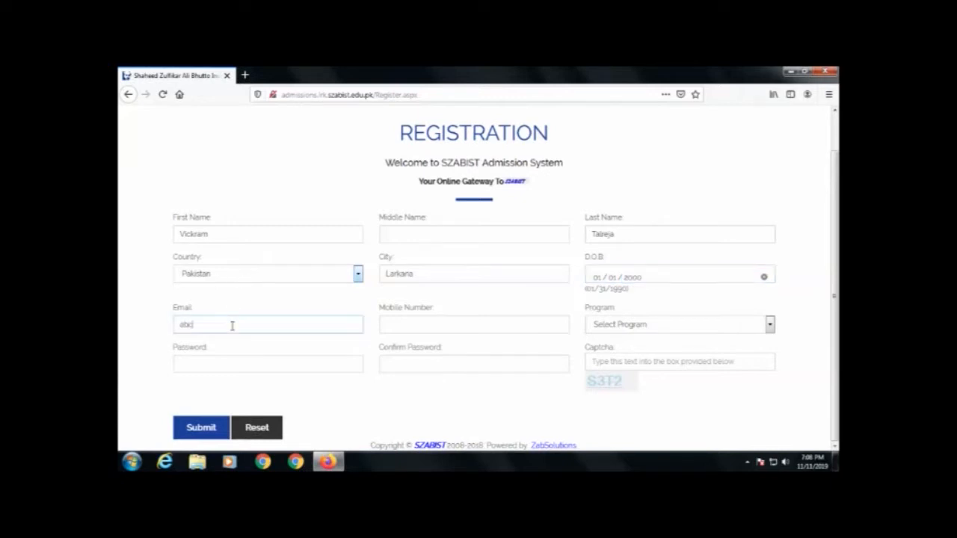
pyautogui.click(430, 324)
pyautogui.write('03333333330')
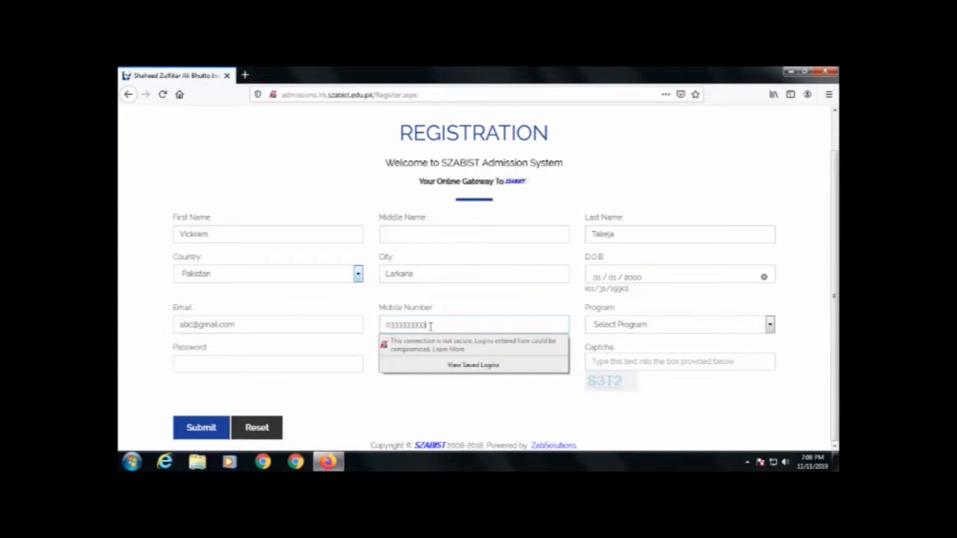
pyautogui.press('Tab')
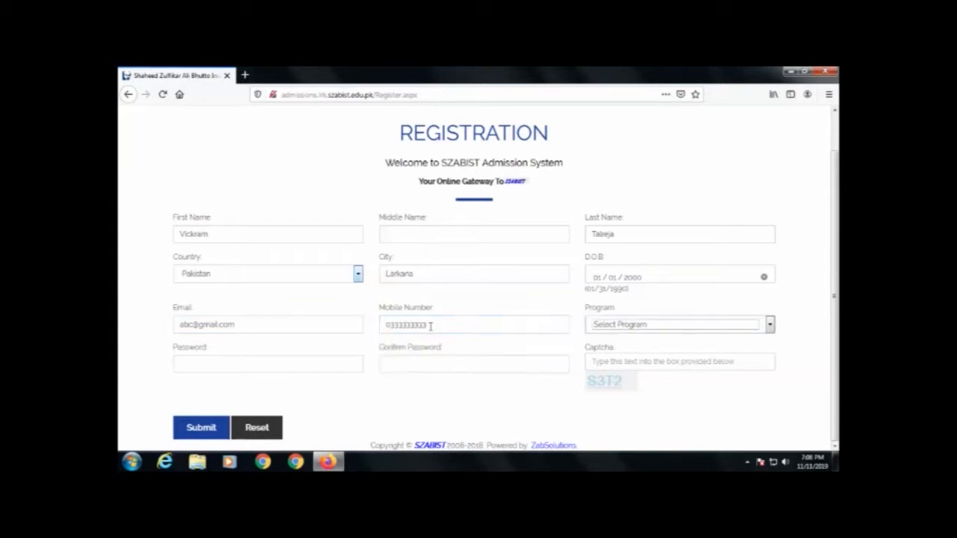
# Step: Choose program BS (Accounting And Finance), enter and confirm the password, and fill in the captcha
pyautogui.click(684, 329)
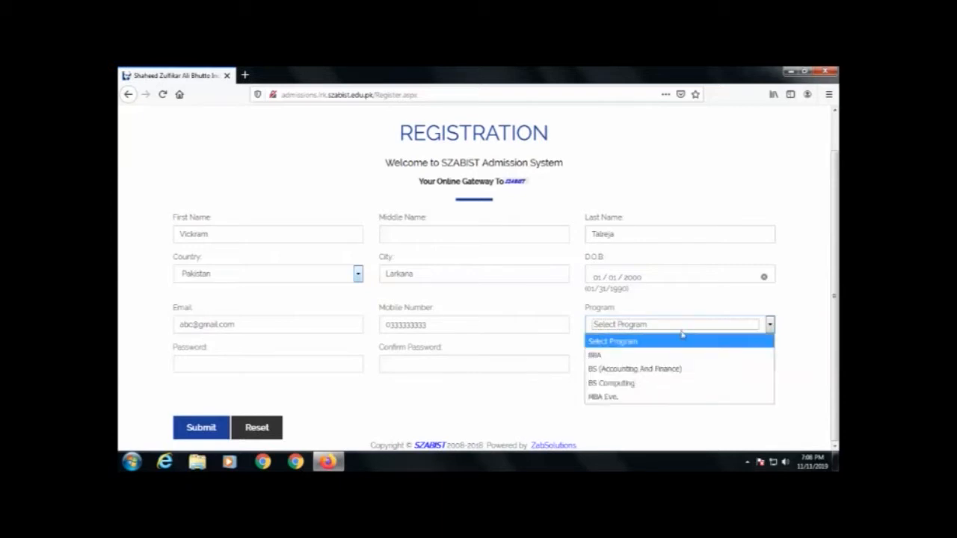
pyautogui.click(631, 373)
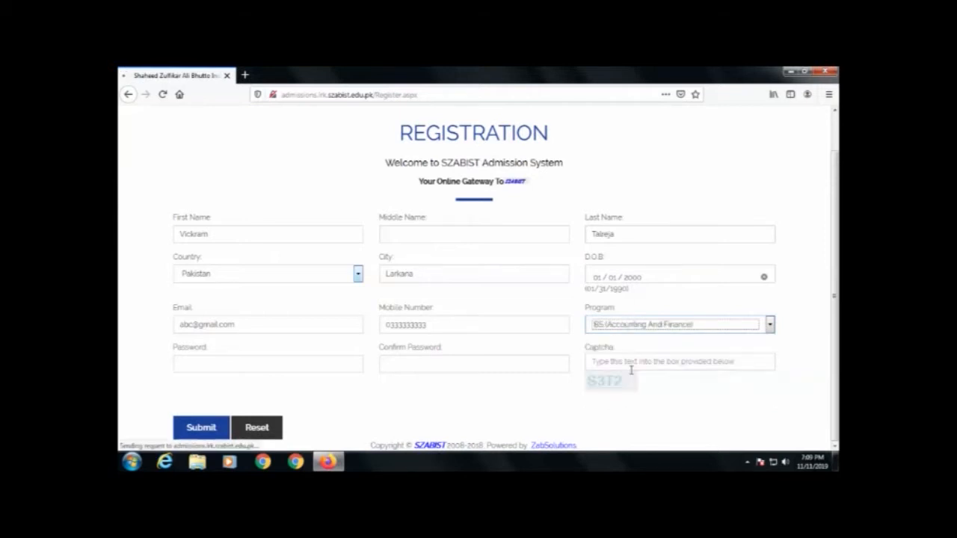
pyautogui.write('••••')
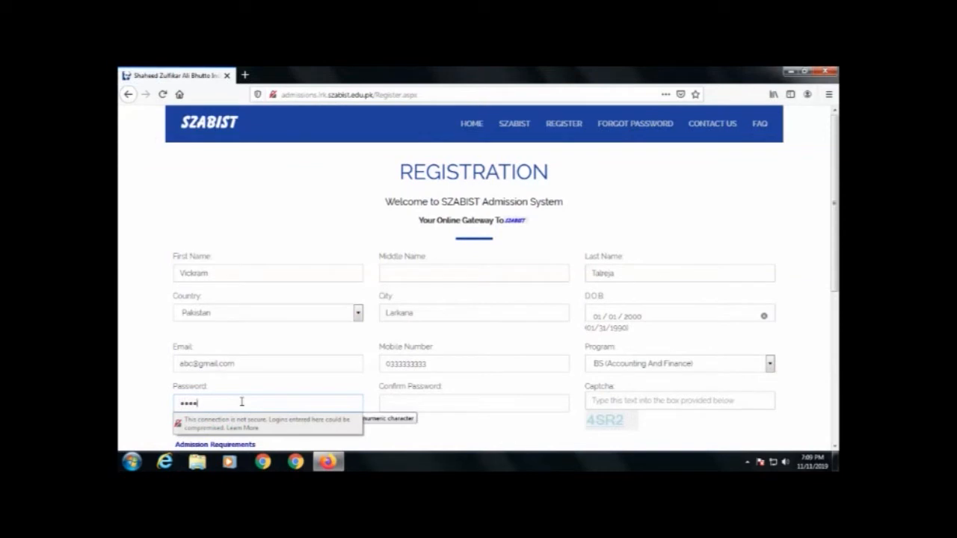
pyautogui.press('Tab')
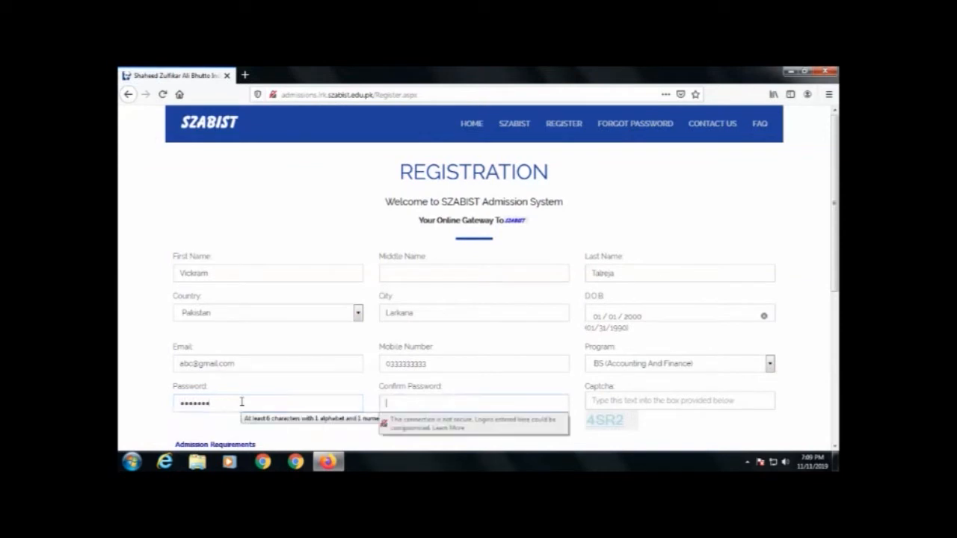
pyautogui.write('••••••')
pyautogui.press('Tab')
pyautogui.write('4')
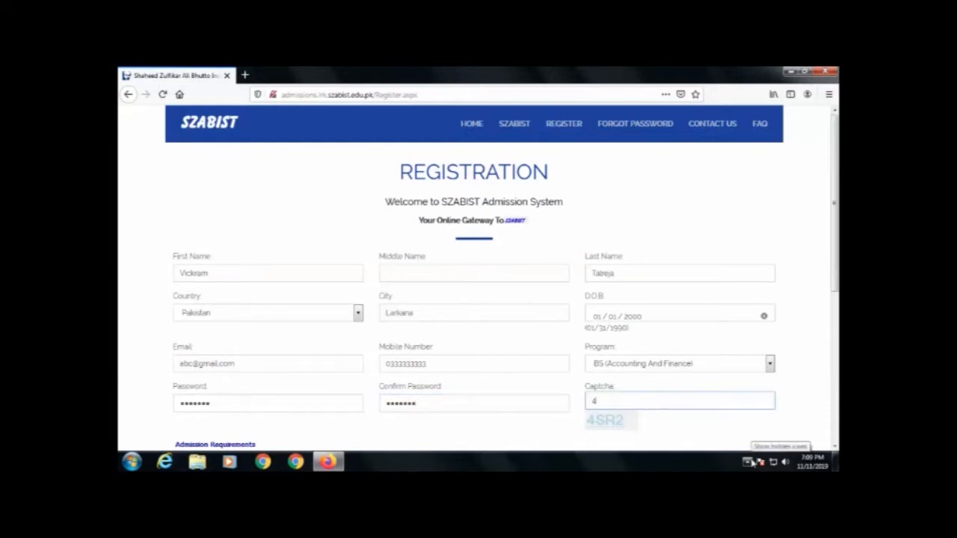
pyautogui.write('SR2')
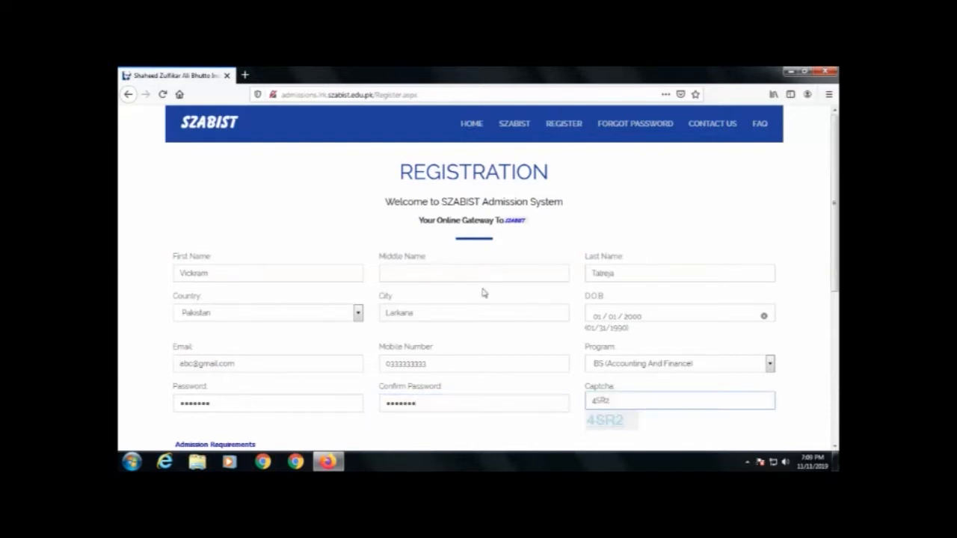
pyautogui.scroll(-5, 235, 363)
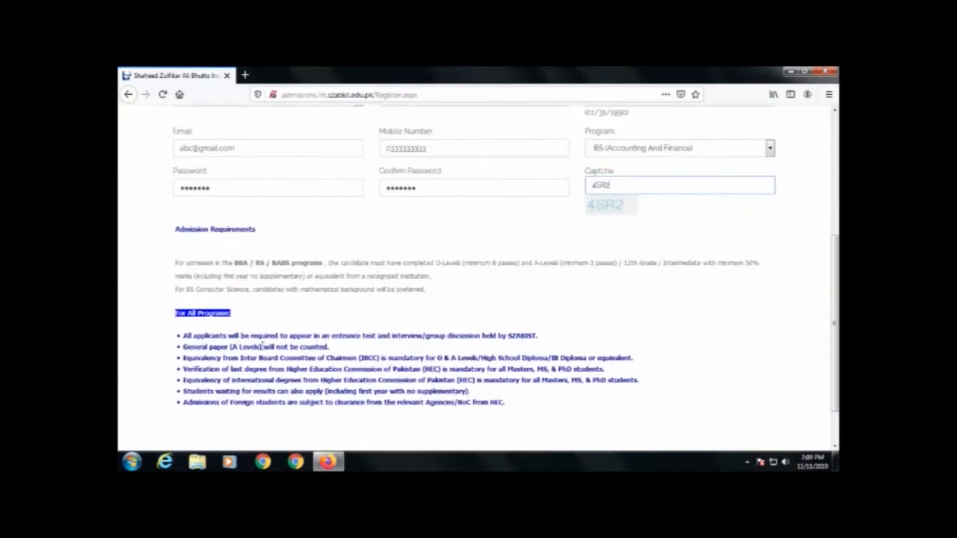
pyautogui.scroll(3, 302, 359)
pyautogui.scroll(-5, 299, 357)
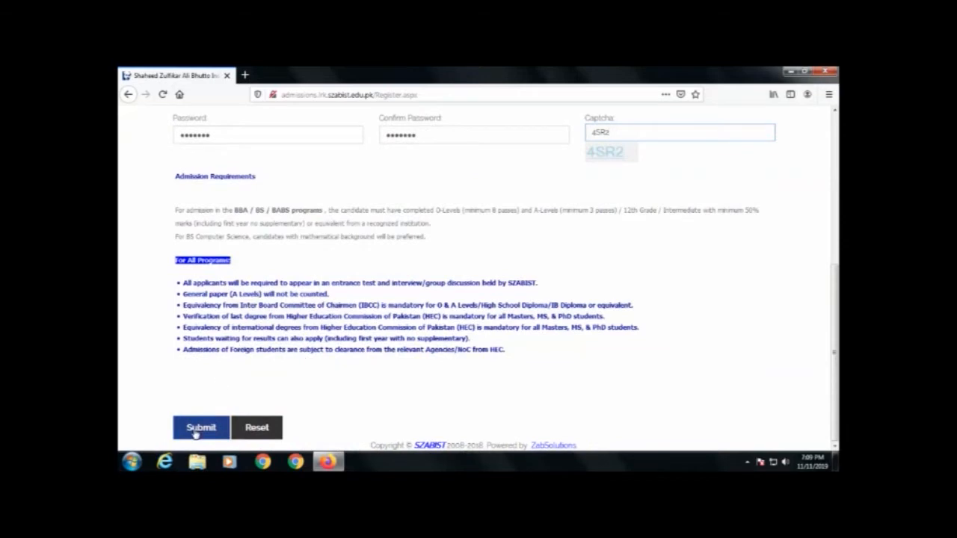
pyautogui.scroll(5, 429, 242)
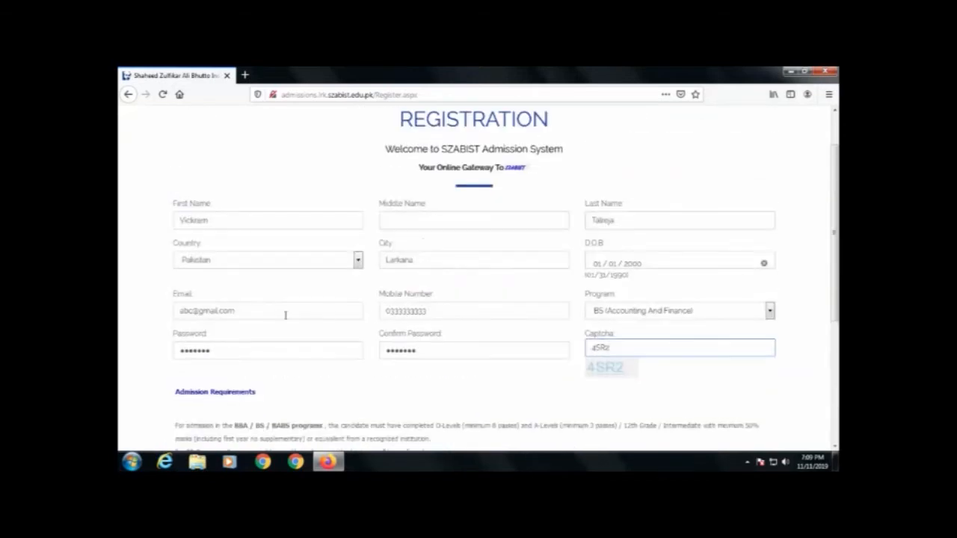
pyautogui.scroll(-5, 224, 333)
# Step: Submit the registration, decline the browser's password saving, and return to the portal's login page
pyautogui.click(202, 436)
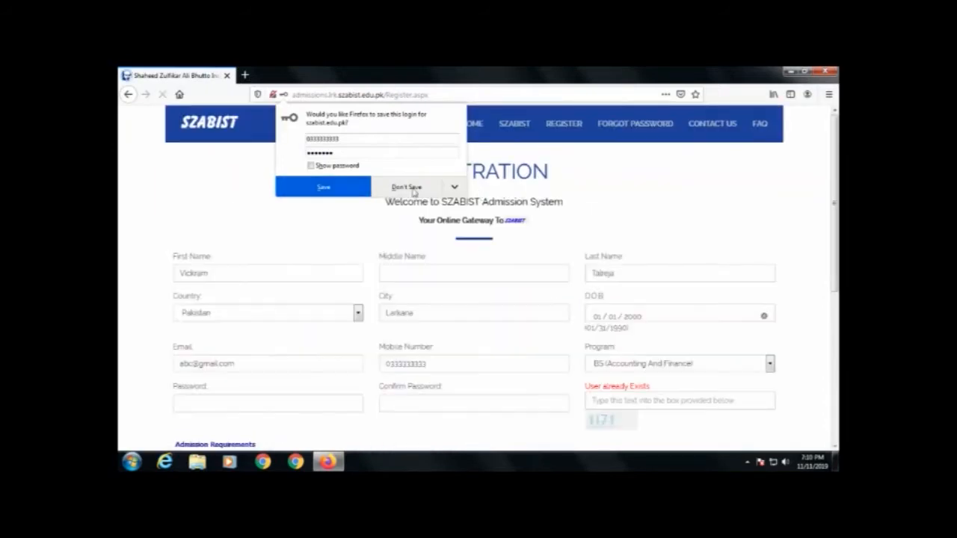
pyautogui.click(406, 188)
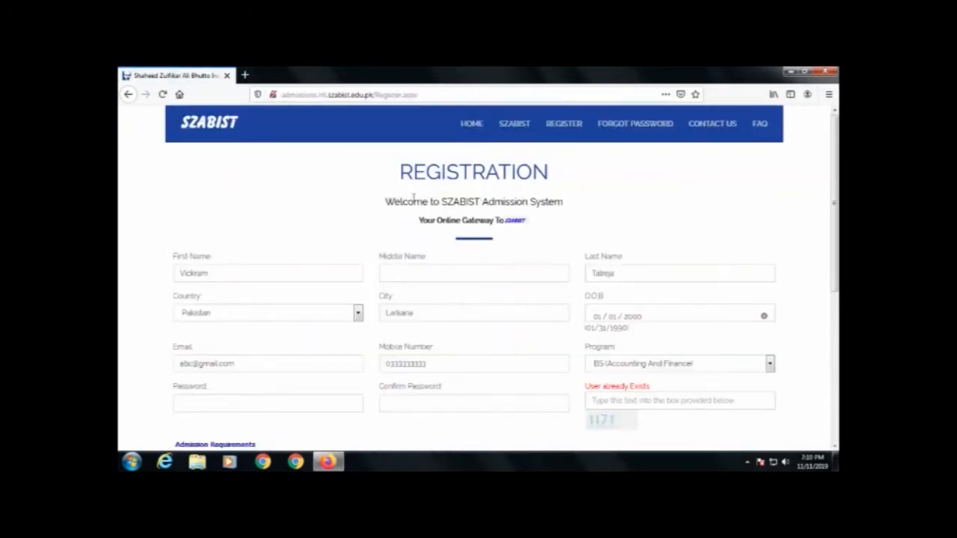
pyautogui.click(473, 124)
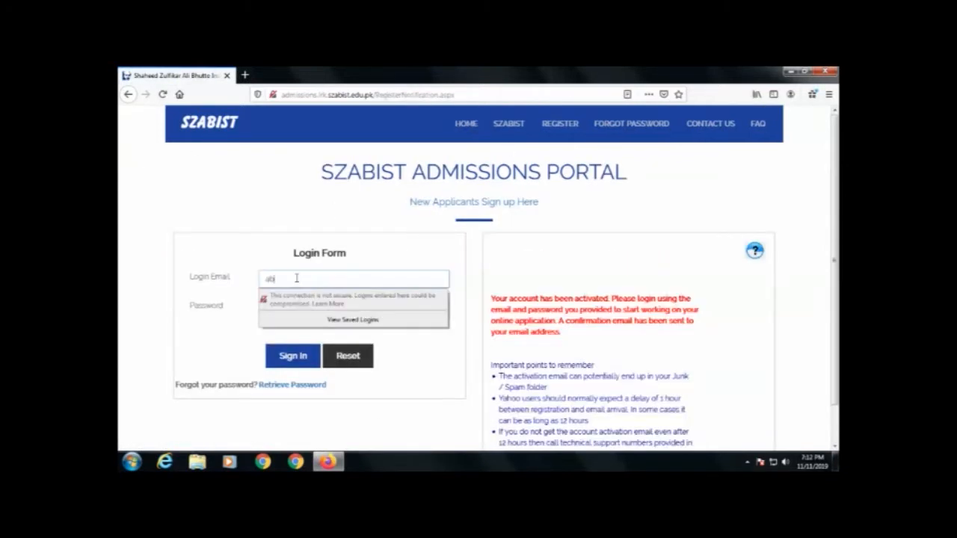
# Step: Sign in with the applicant's login email and password, declining to save the login
pyautogui.press('Tab')
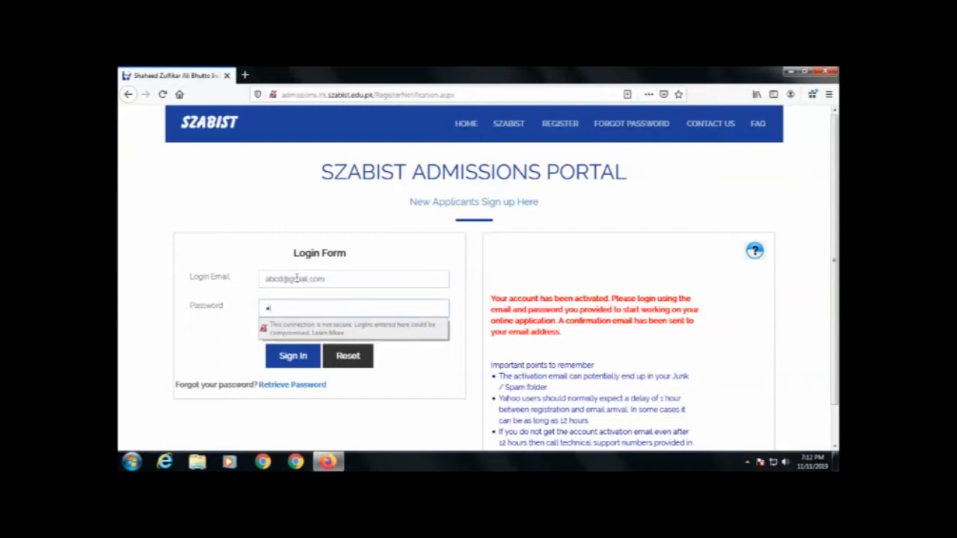
pyautogui.write('••••••••••')
pyautogui.press('Return')
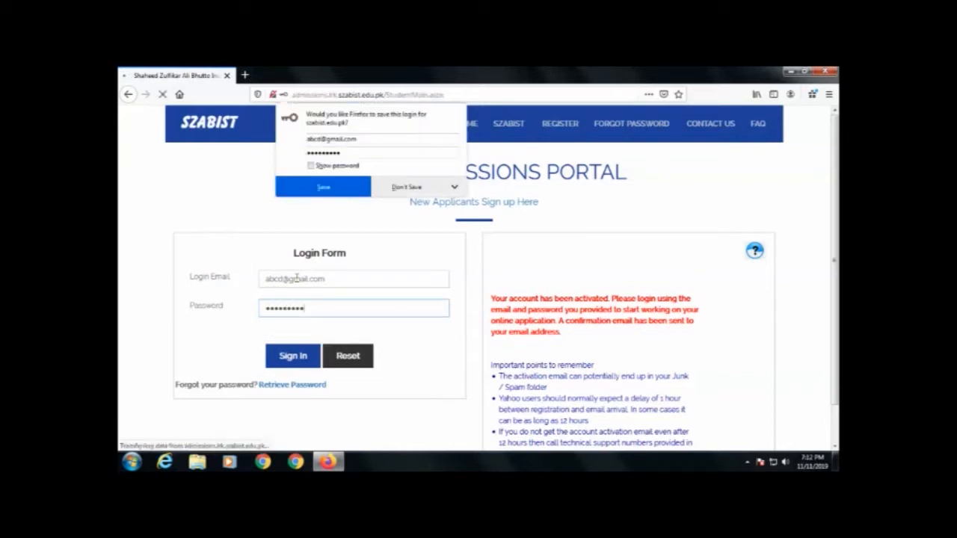
pyautogui.click(405, 188)
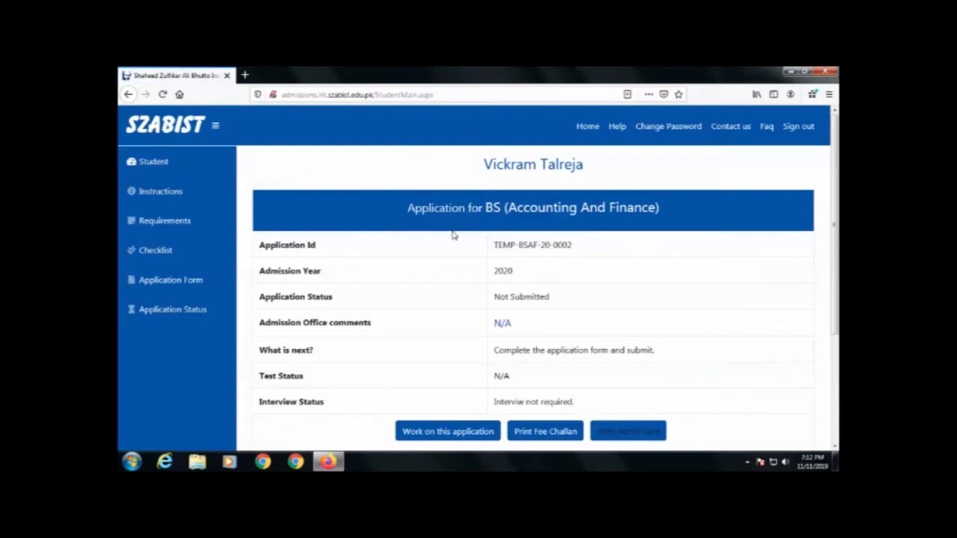
# Step: Open the BS (Accounting And Finance) application and start it to reach its section checklist
pyautogui.scroll(-1, 454, 234)
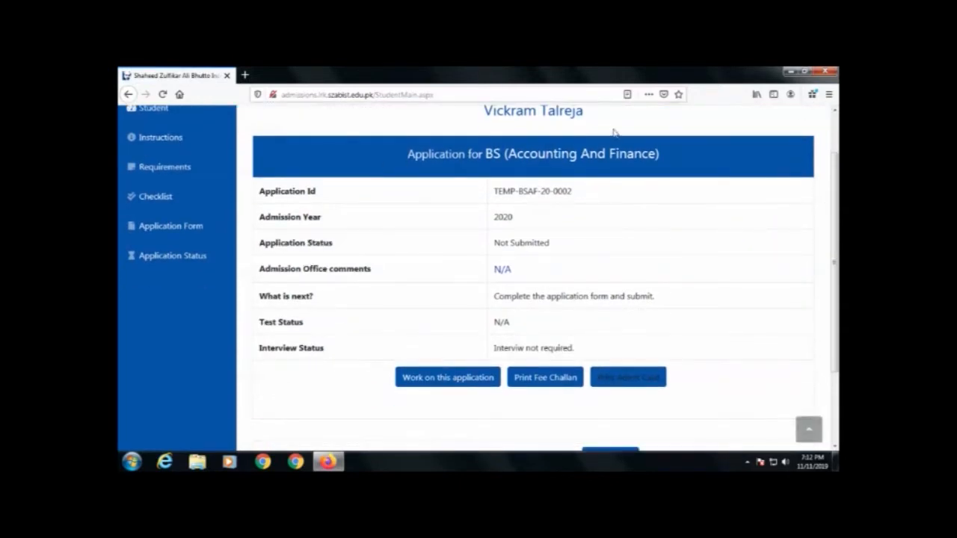
pyautogui.scroll(-1, 594, 233)
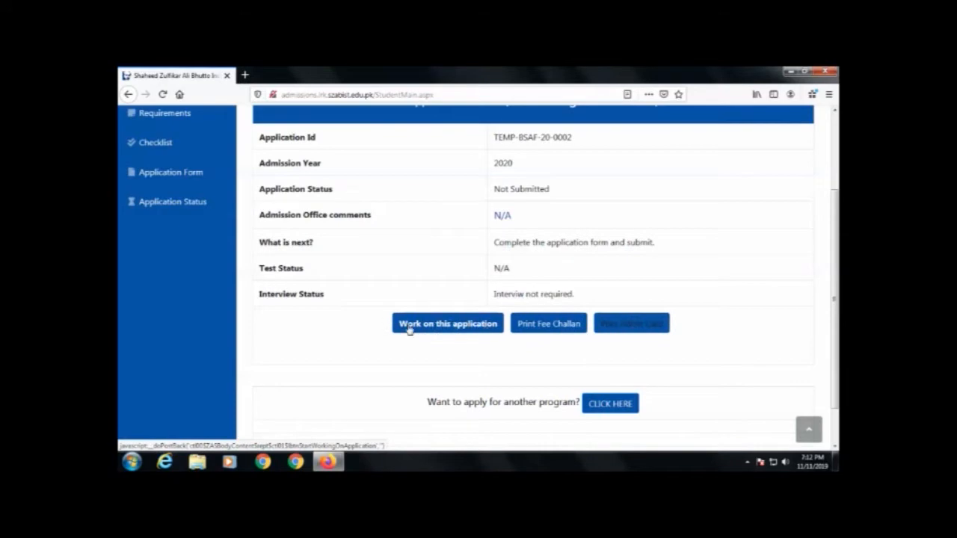
pyautogui.click(435, 327)
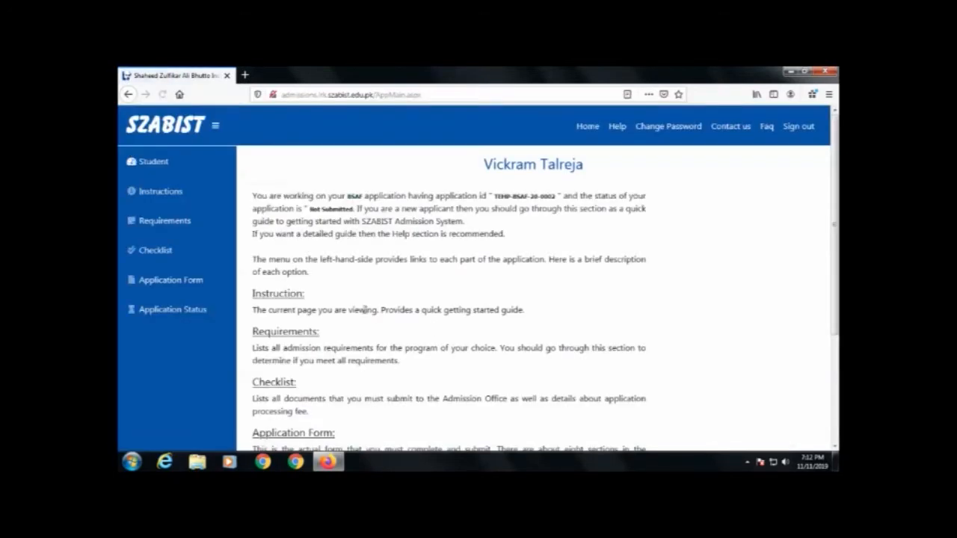
pyautogui.scroll(-3, 364, 310)
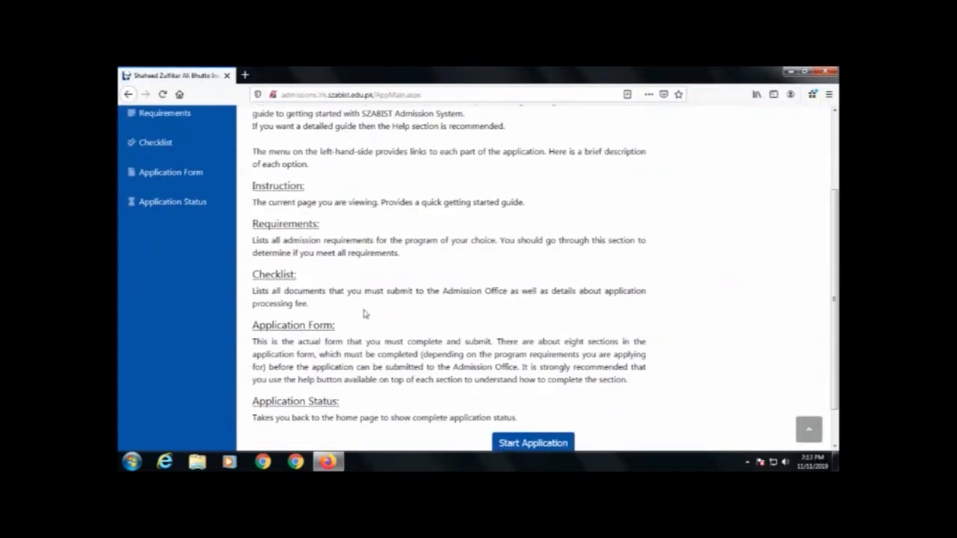
pyautogui.scroll(-2, 374, 315)
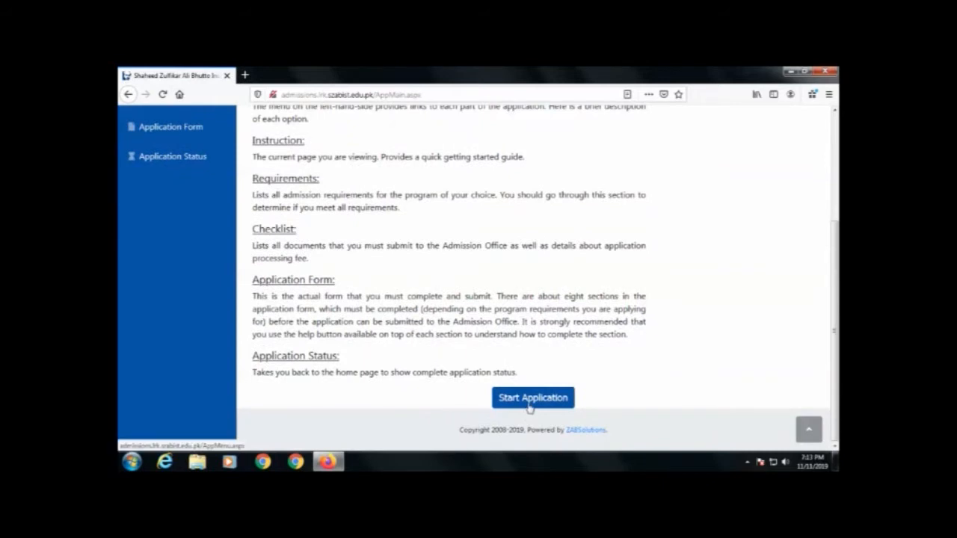
pyautogui.click(533, 397)
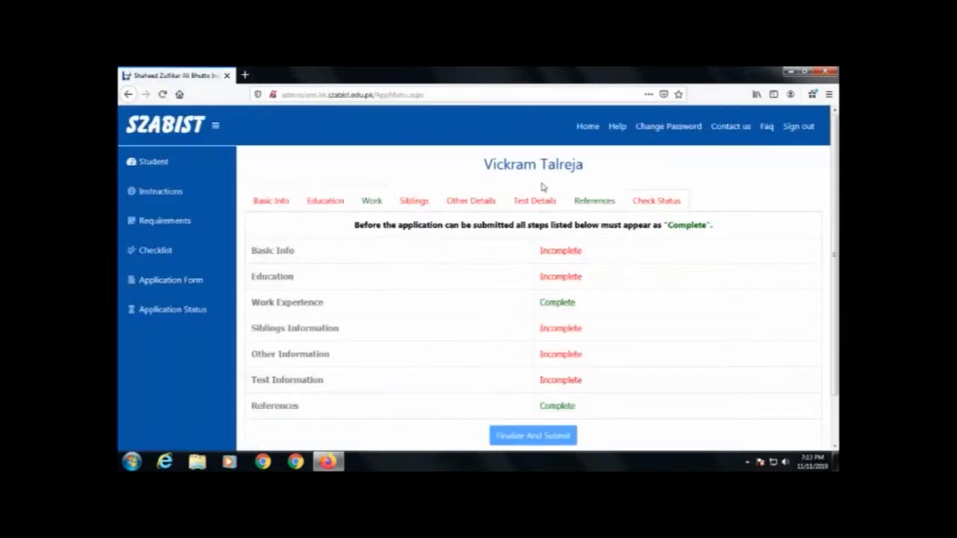
pyautogui.scroll(-1, 391, 317)
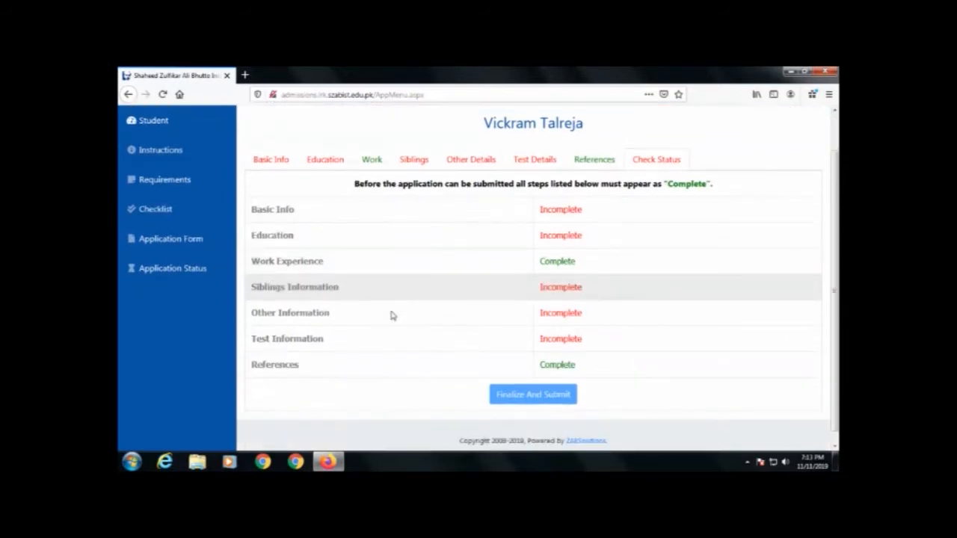
# Step: In Basic Info, keep prefix Mr and set the date of birth to 01/01/2000
pyautogui.click(272, 150)
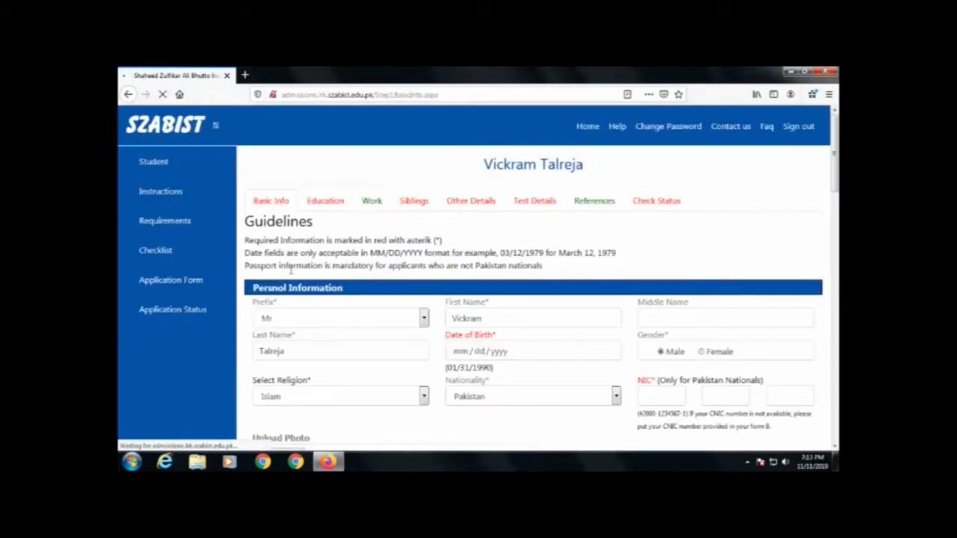
pyautogui.scroll(-1, 325, 314)
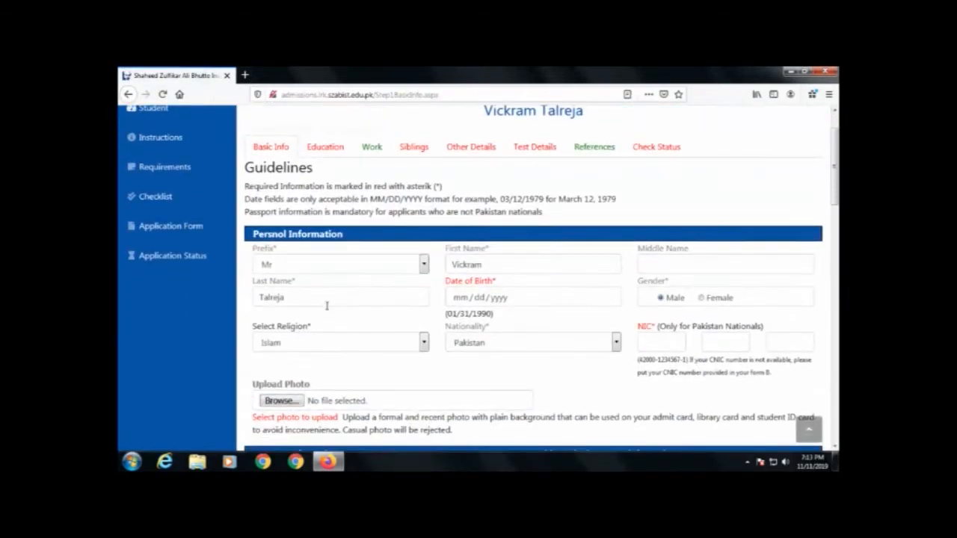
pyautogui.click(423, 265)
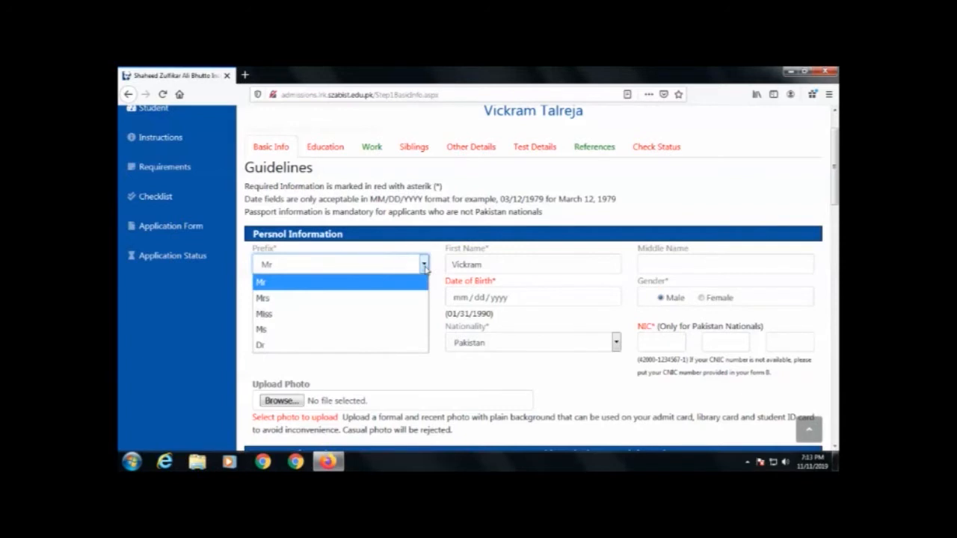
pyautogui.click(424, 267)
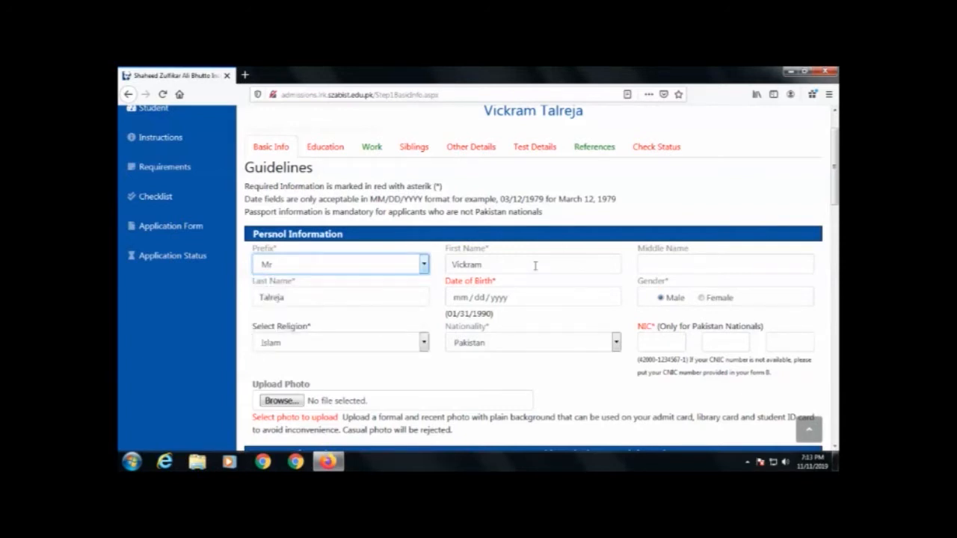
pyautogui.click(455, 300)
pyautogui.write('01 / 01 / ')
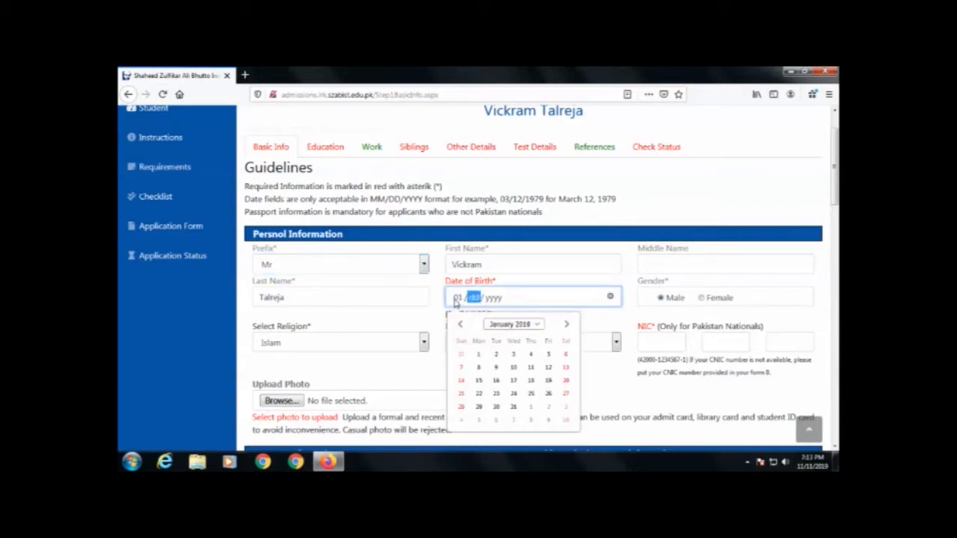
pyautogui.write('2000')
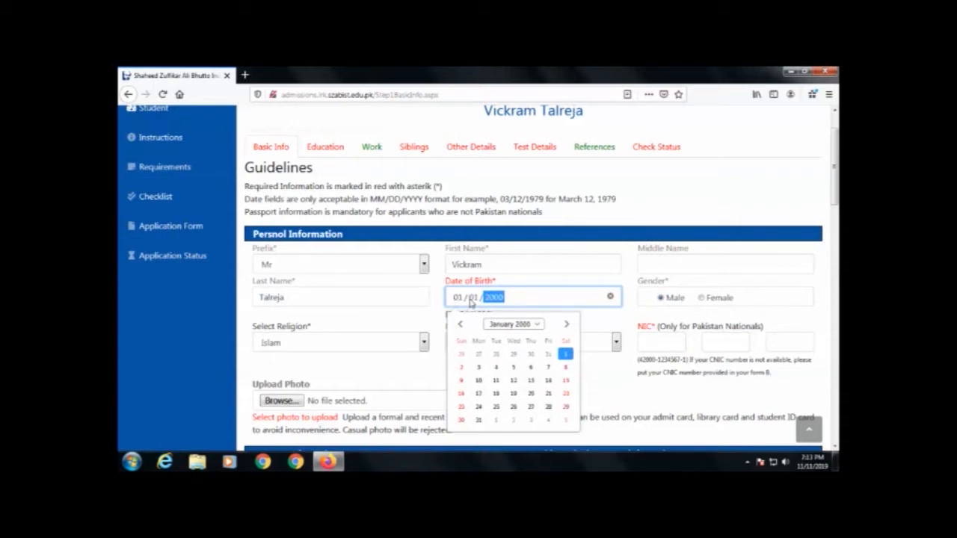
pyautogui.click(626, 320)
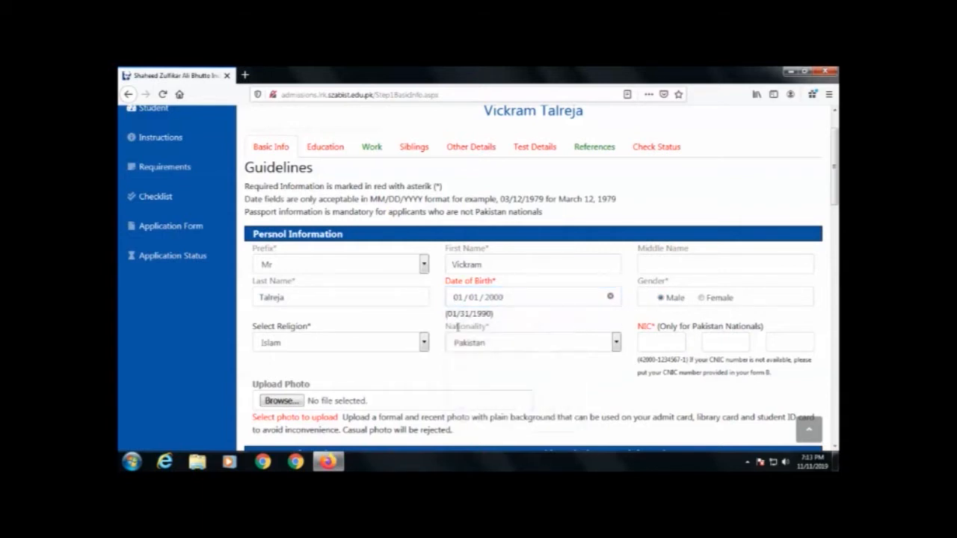
# Step: Choose Hinduism as the religion and enter the applicant's NIC number
pyautogui.click(317, 347)
pyautogui.click(306, 374)
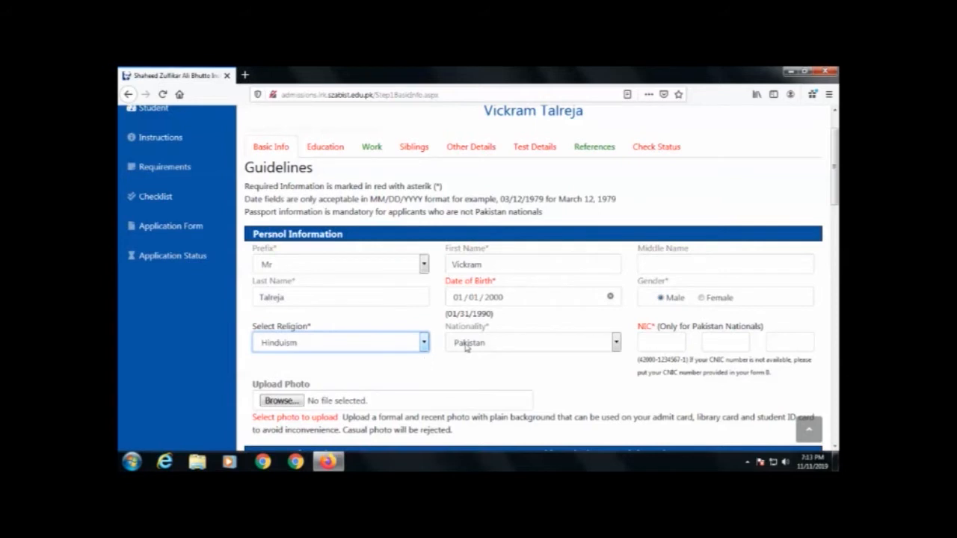
pyautogui.click(660, 341)
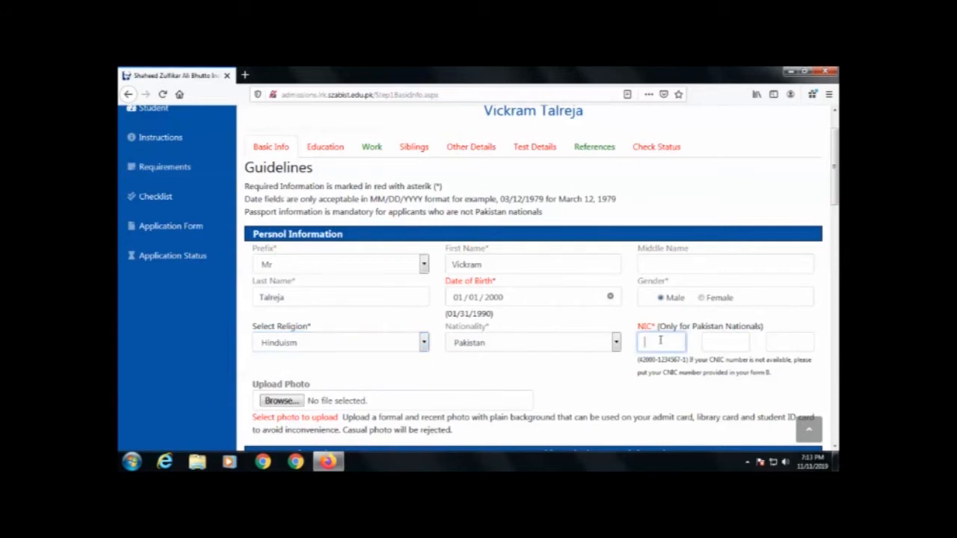
pyautogui.write('000000')
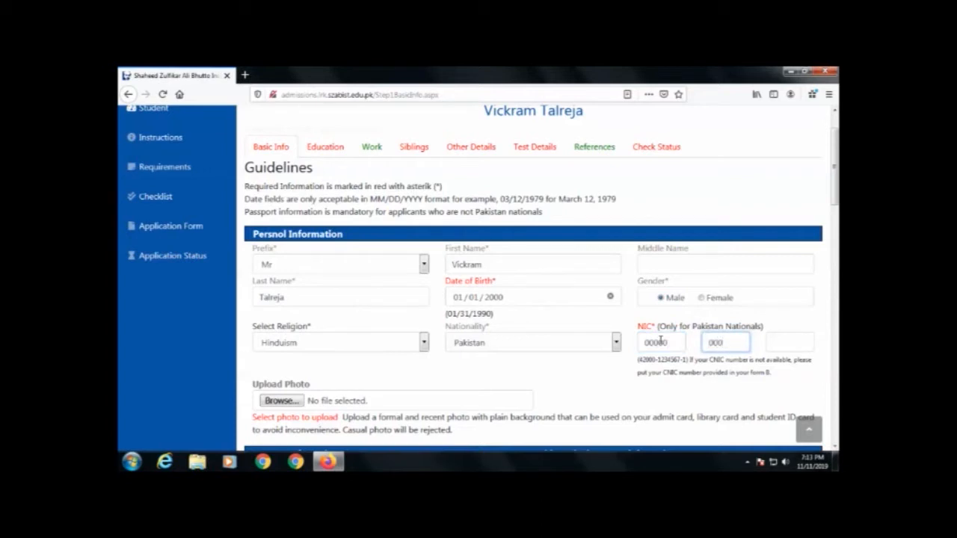
pyautogui.write('00000000')
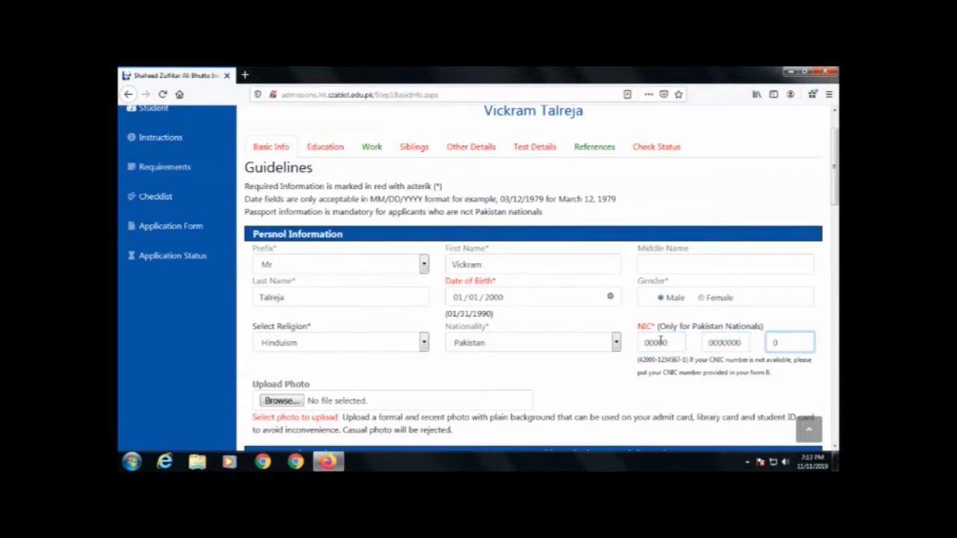
# Step: Enter the father's name and his NIC number across the three NIC boxes
pyautogui.scroll(-3, 433, 324)
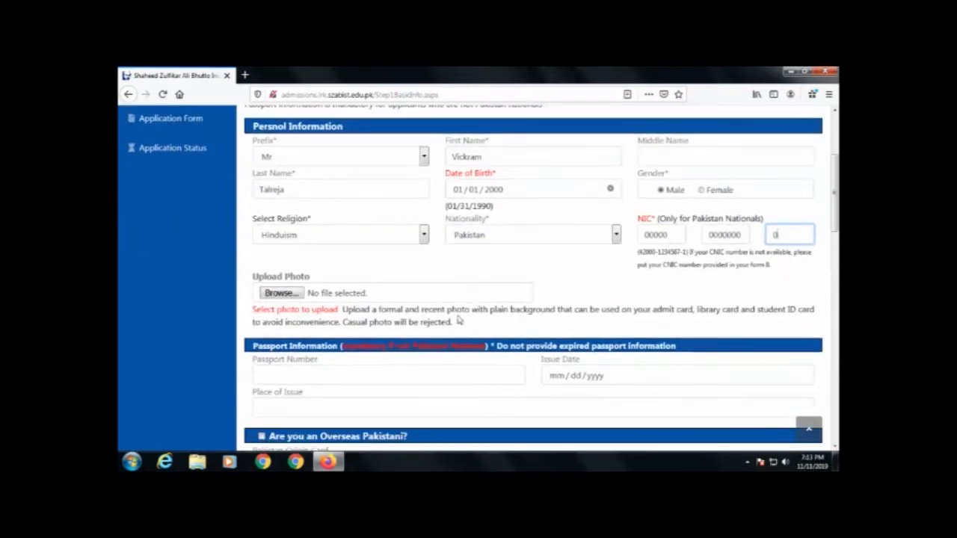
pyautogui.scroll(-1, 430, 311)
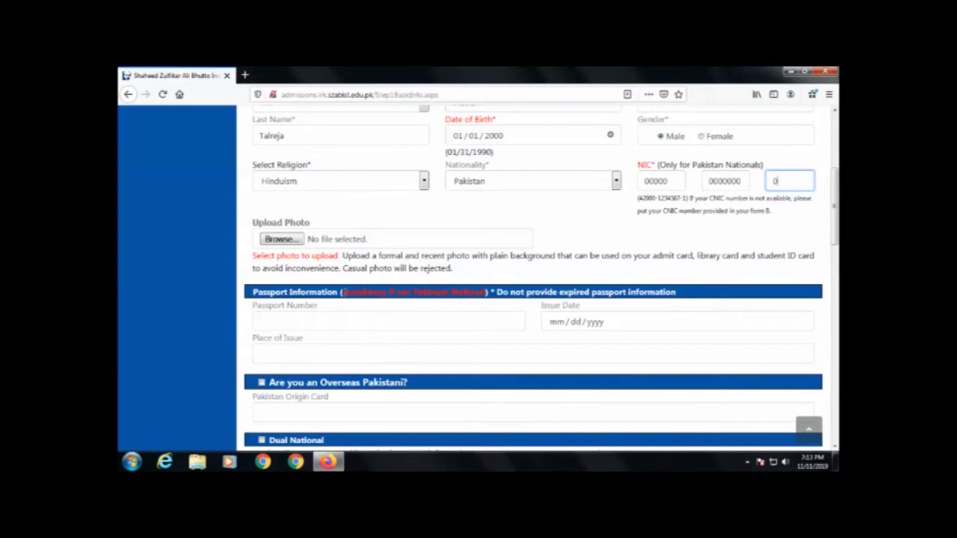
pyautogui.scroll(-3, 338, 341)
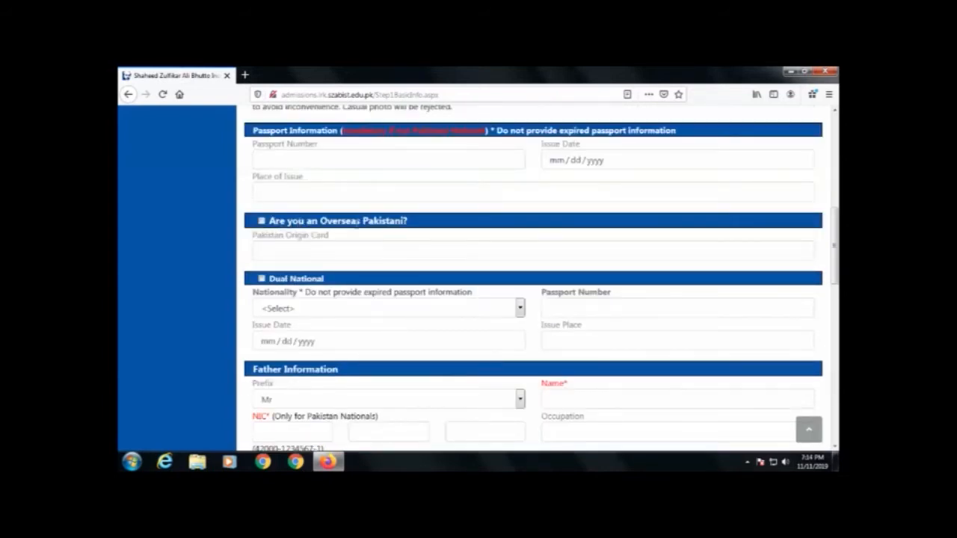
pyautogui.scroll(-1, 347, 282)
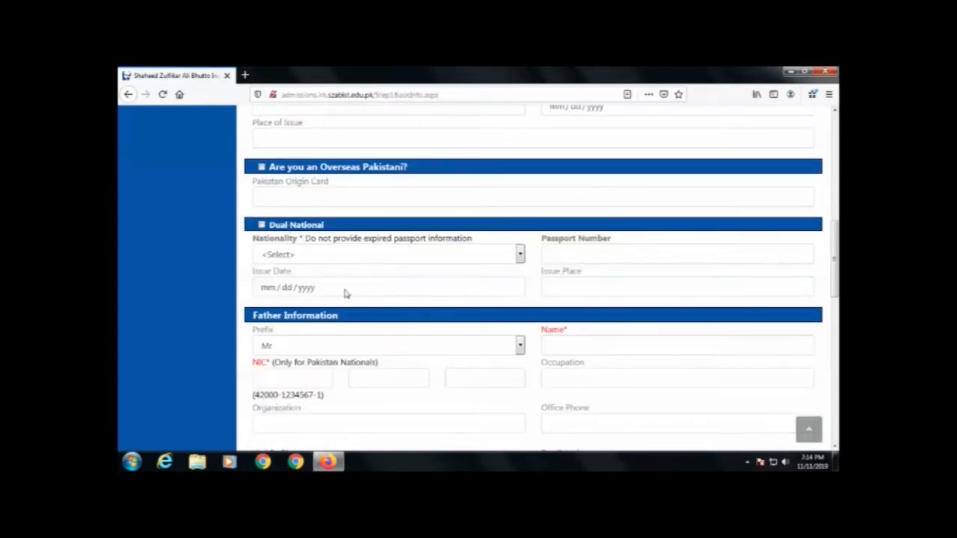
pyautogui.scroll(-1, 346, 293)
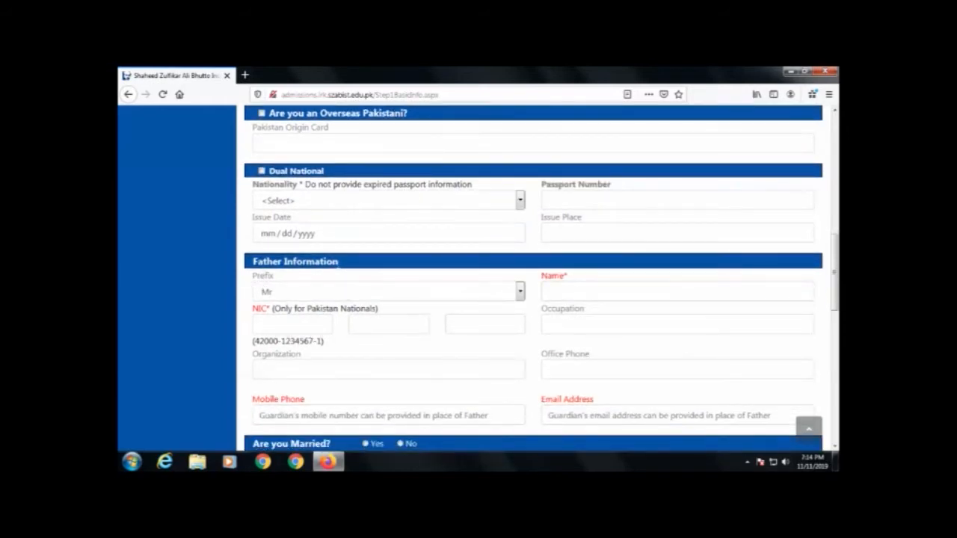
pyautogui.moveTo(339, 261); pyautogui.dragTo(253, 261)
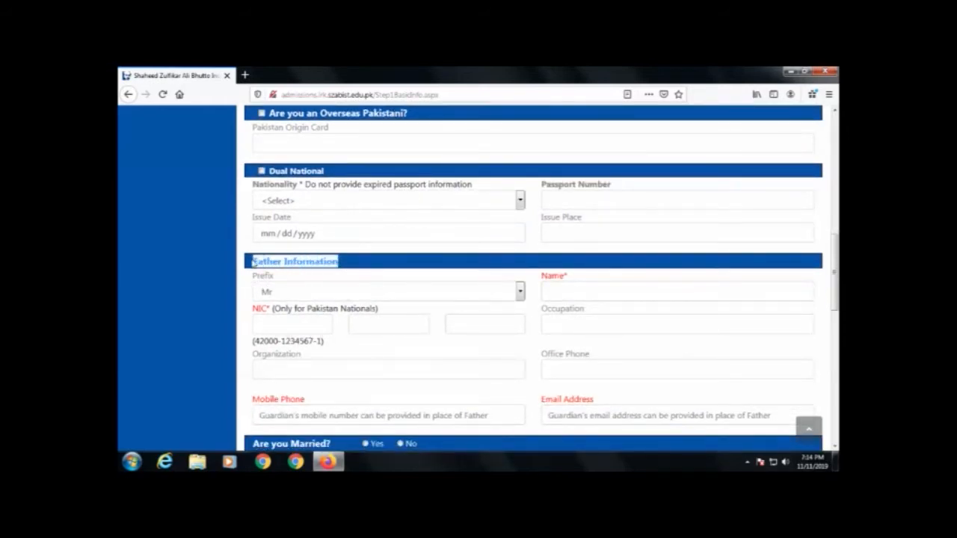
pyautogui.click(398, 257)
pyautogui.click(563, 288)
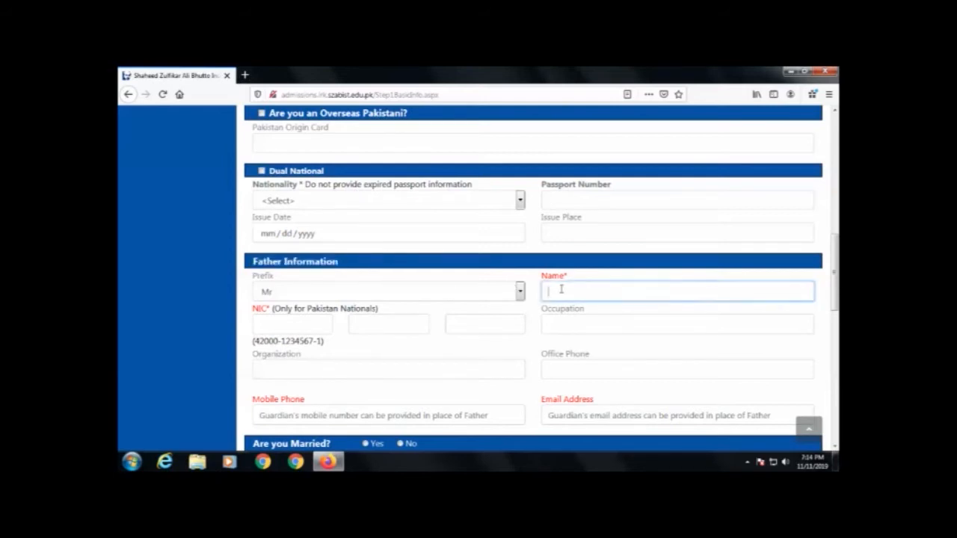
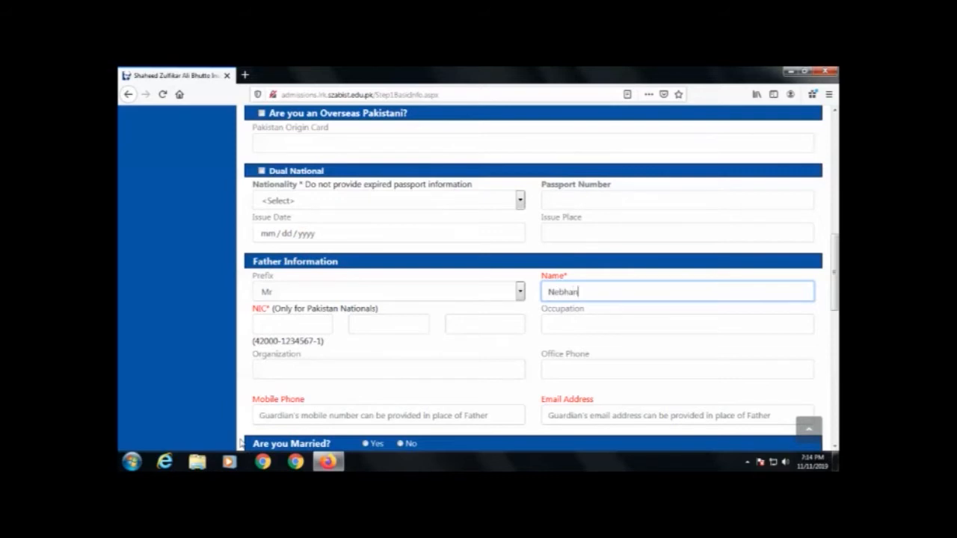
pyautogui.scroll(-3, 311, 439)
pyautogui.click(299, 215)
pyautogui.write('00')
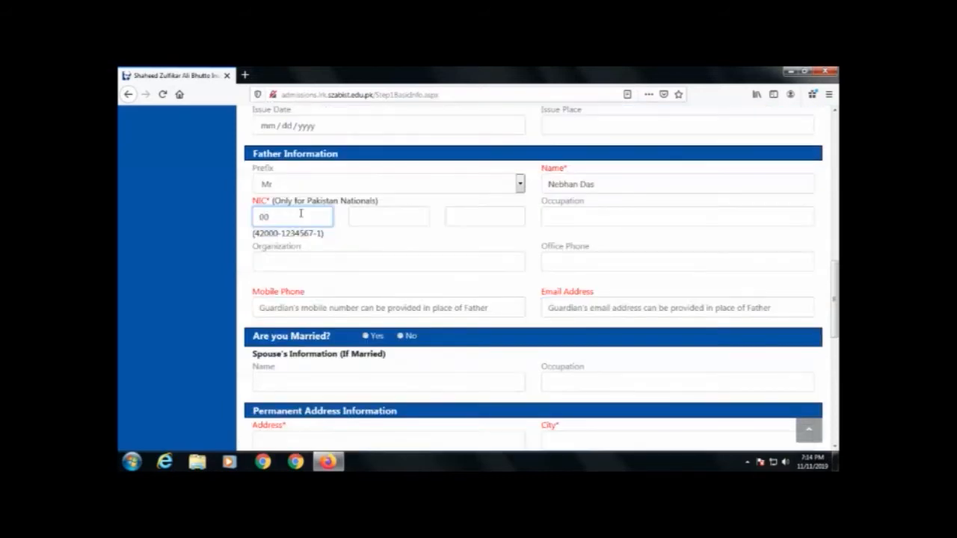
pyautogui.write('000')
pyautogui.press('Tab')
pyautogui.write('000')
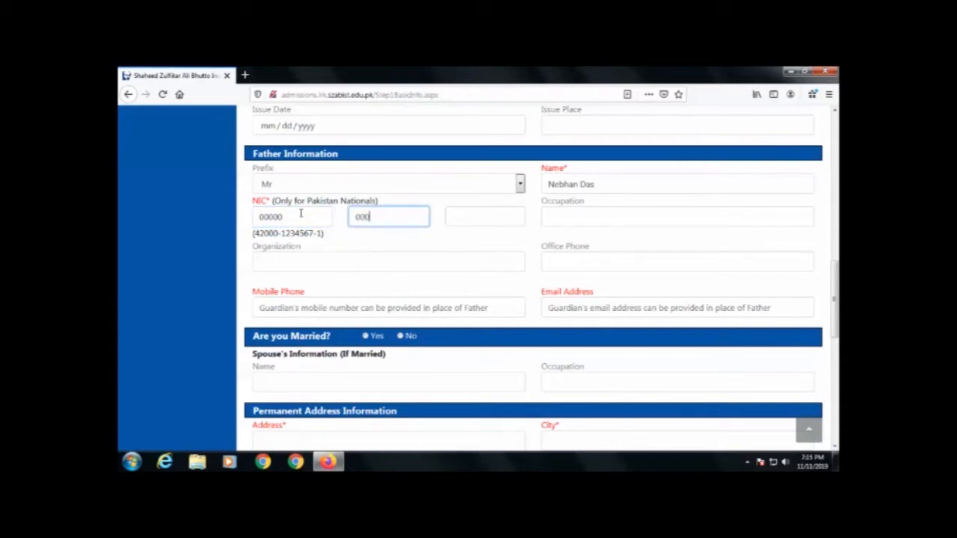
pyautogui.write('0000')
pyautogui.press('Tab')
pyautogui.write('0')
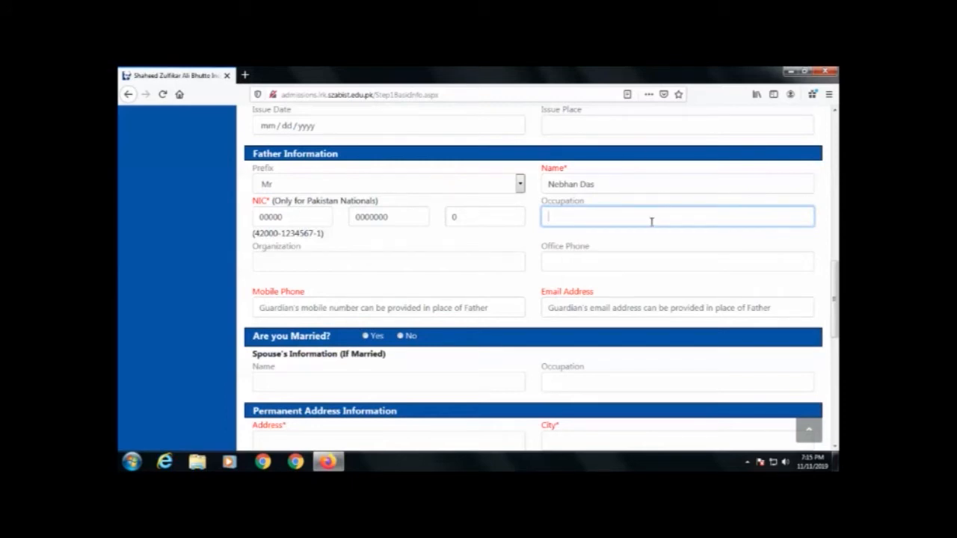
# Step: Set the father's organization to 'Self Employeed' and add his mobile number and e-mail address
pyautogui.click(287, 257)
pyautogui.write('Self Employeed')
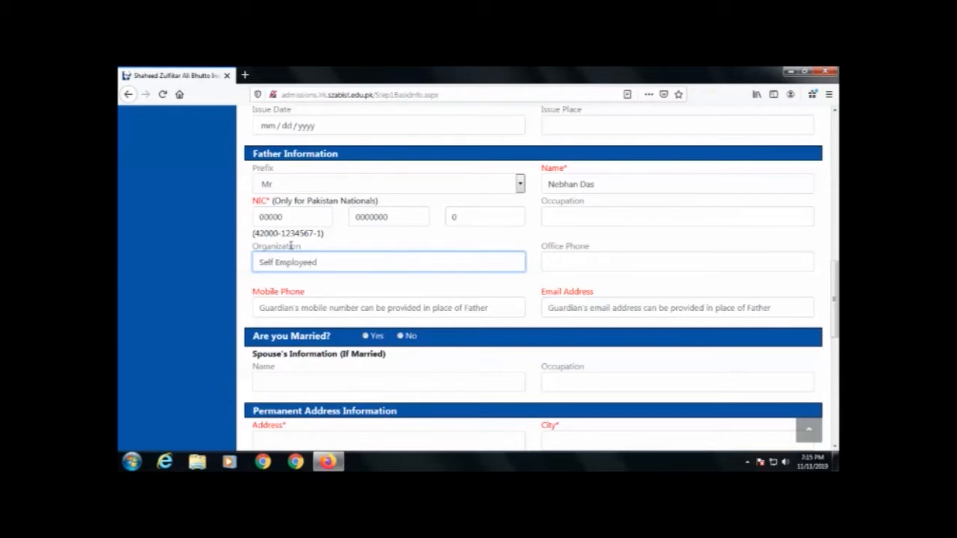
pyautogui.press('Tab')
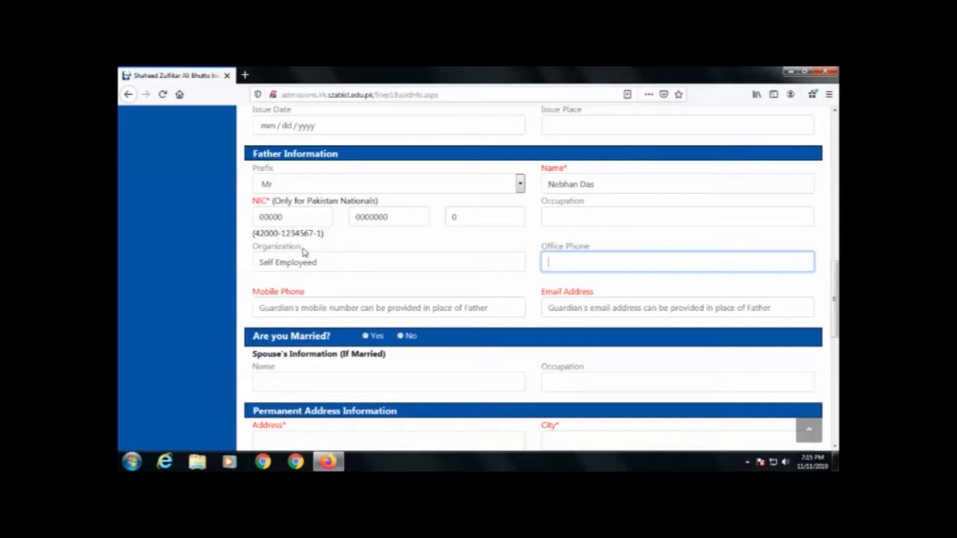
pyautogui.click(384, 302)
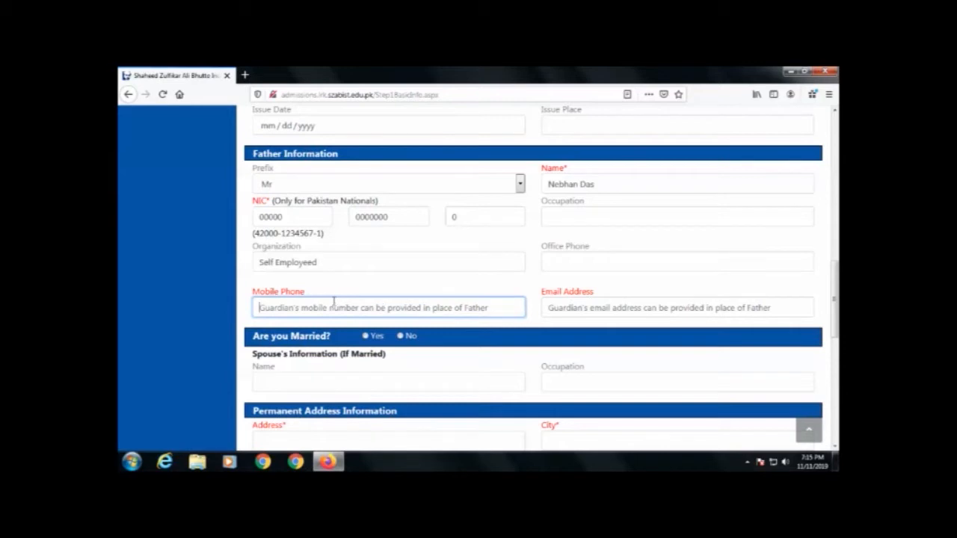
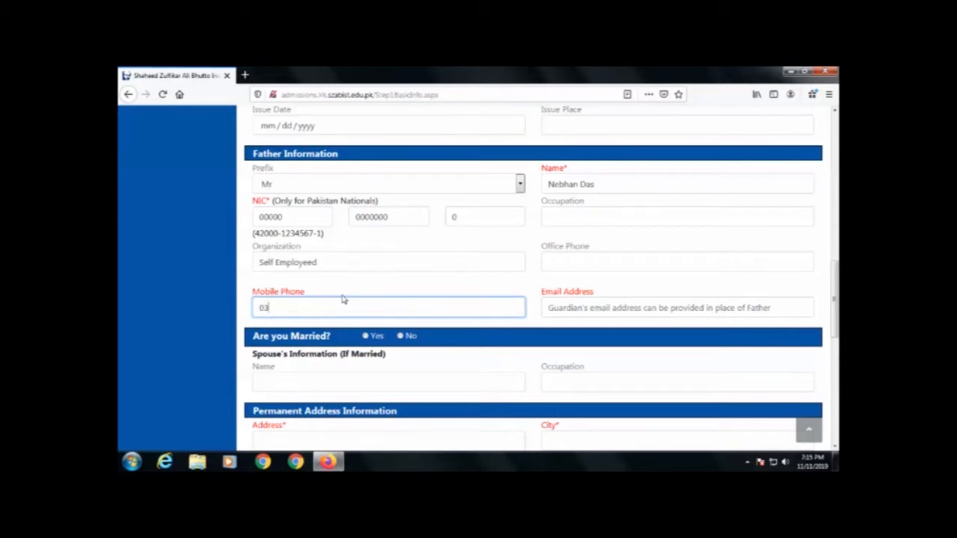
pyautogui.click(640, 308)
pyautogui.write('a')
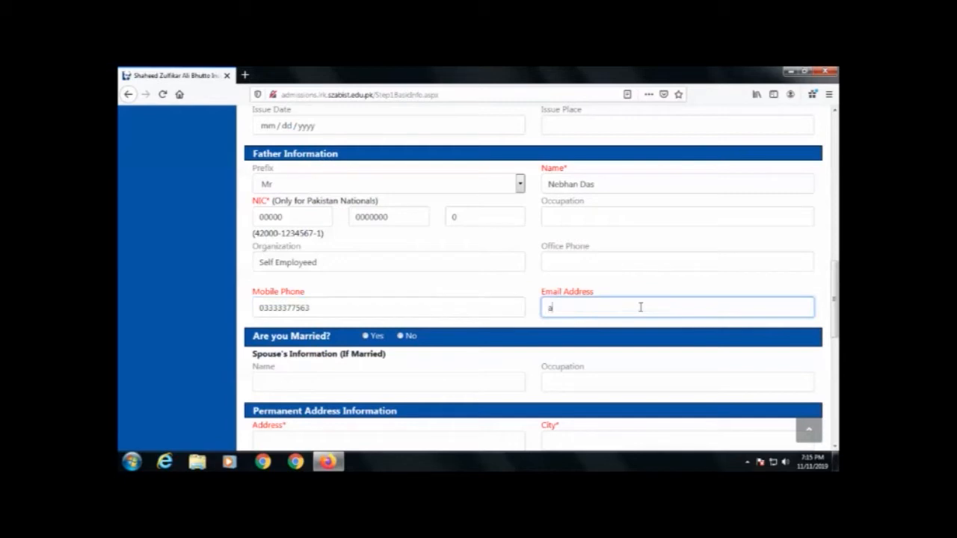
pyautogui.write('bc@gmail.com')
pyautogui.scroll(-1, 444, 338)
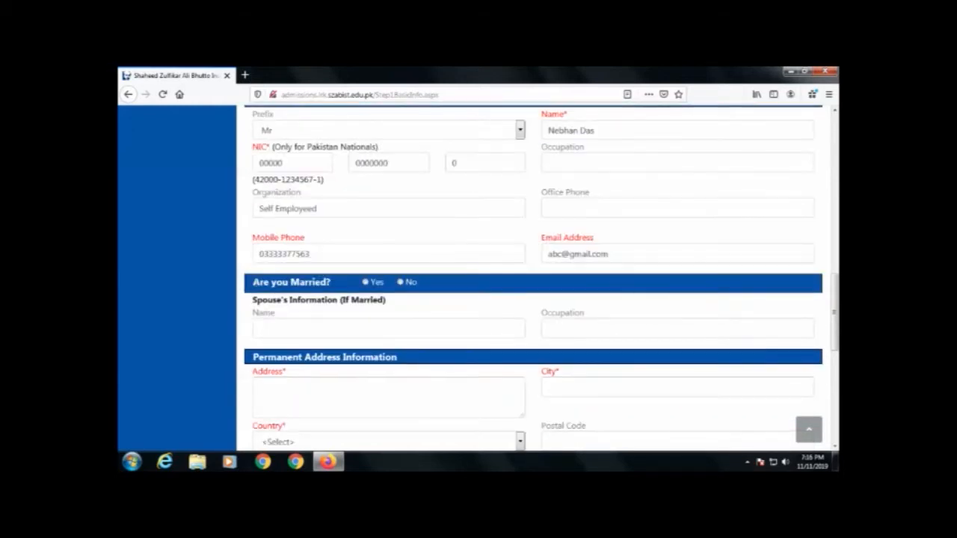
# Step: Mark the applicant as not married
pyautogui.moveTo(252, 282); pyautogui.dragTo(332, 284)
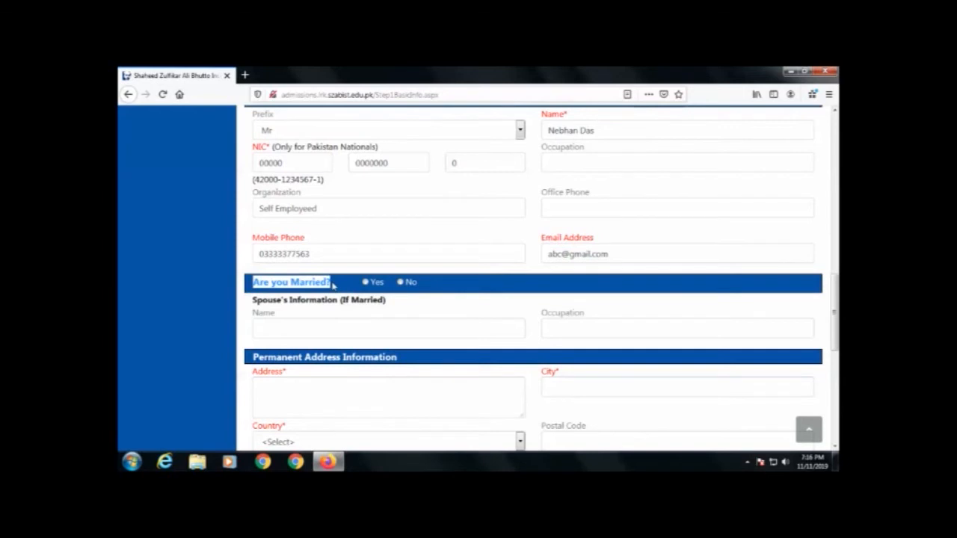
pyautogui.click(399, 282)
pyautogui.scroll(-2, 399, 282)
# Step: Enter the permanent street address, city Larkana and country Pakistan
pyautogui.click(316, 280)
pyautogui.write('abc Muhall')
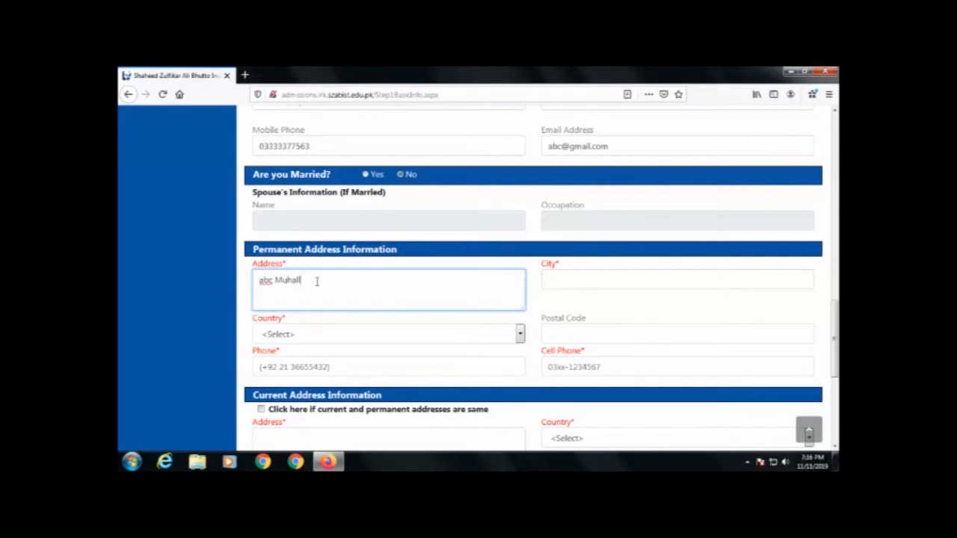
pyautogui.write('ah Sh')
pyautogui.write('reet')
pyautogui.write(' 3')
pyautogui.write(' Larkana')
pyautogui.click(577, 277)
pyautogui.write('Larkana')
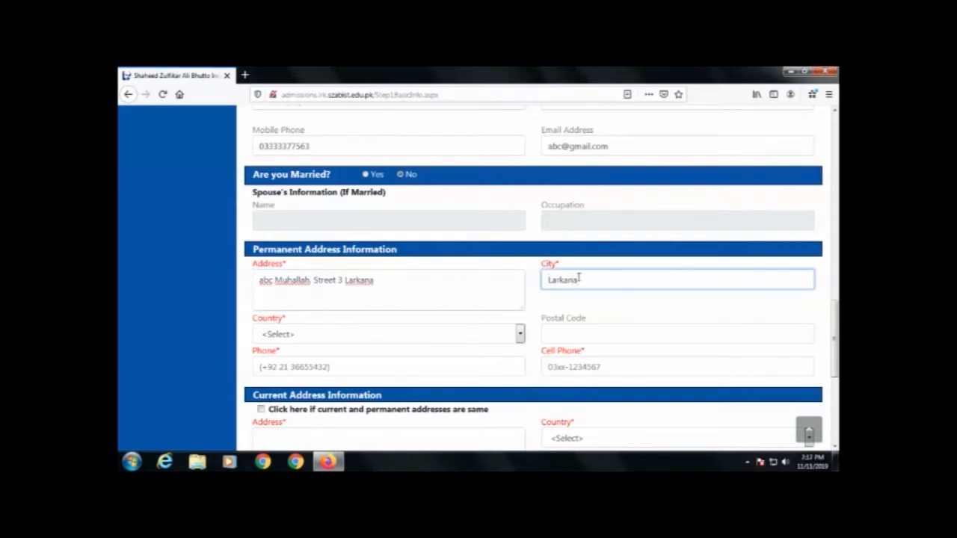
pyautogui.click(336, 336)
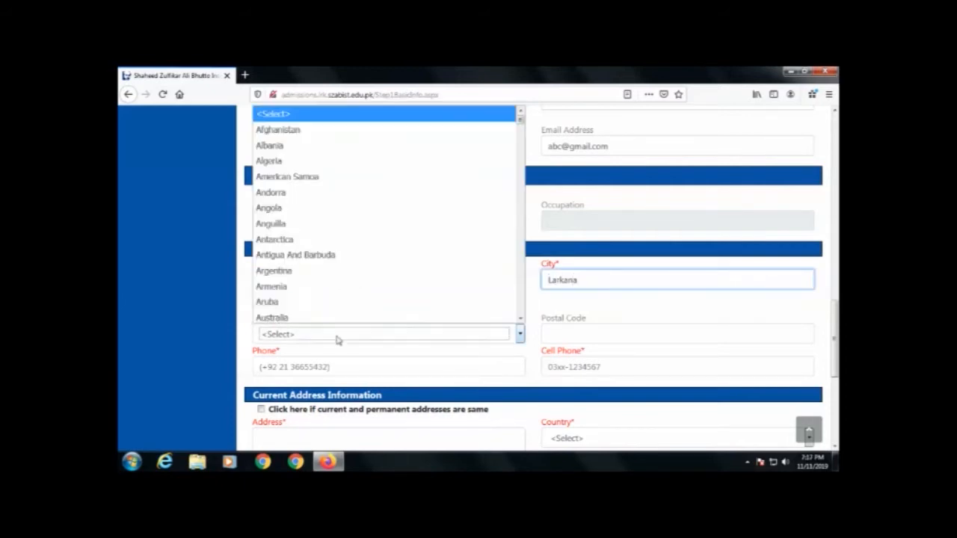
pyautogui.press('p')
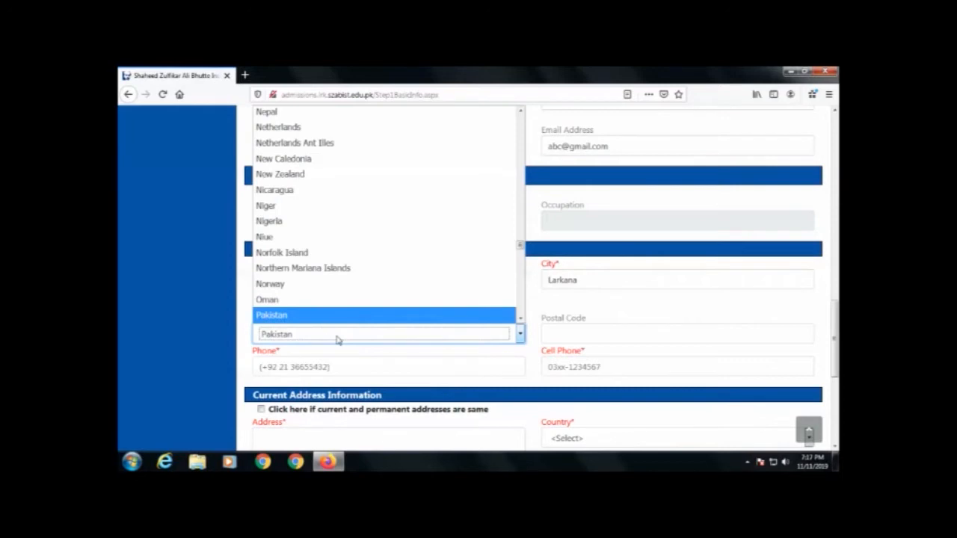
pyautogui.click(337, 340)
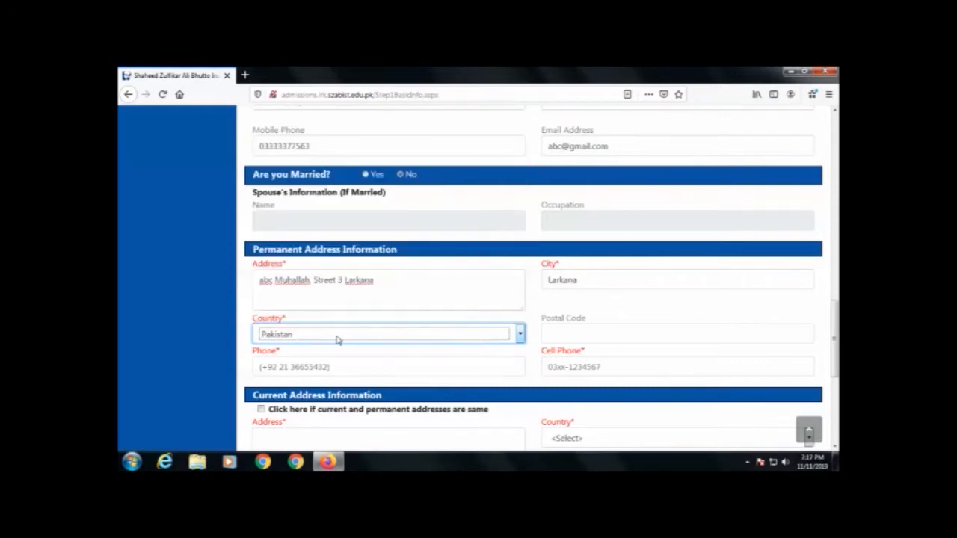
# Step: Add the permanent address's postal code, landline phone number and cell phone number
pyautogui.click(574, 330)
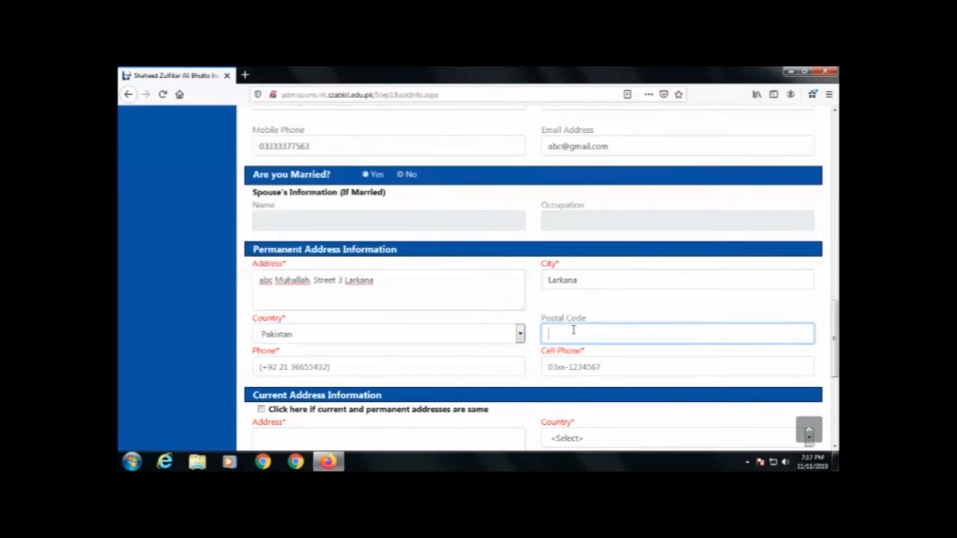
pyautogui.write('77150')
pyautogui.click(363, 362)
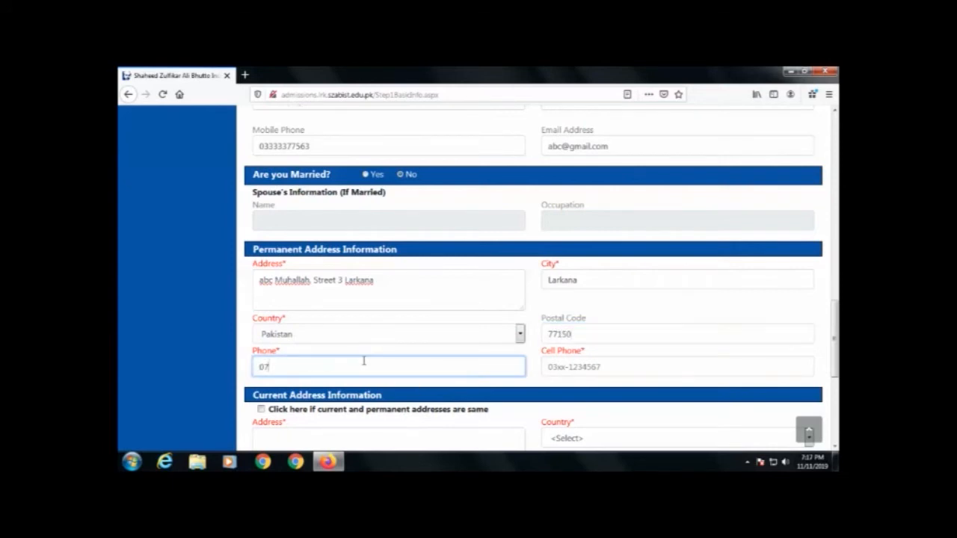
pyautogui.press('Tab')
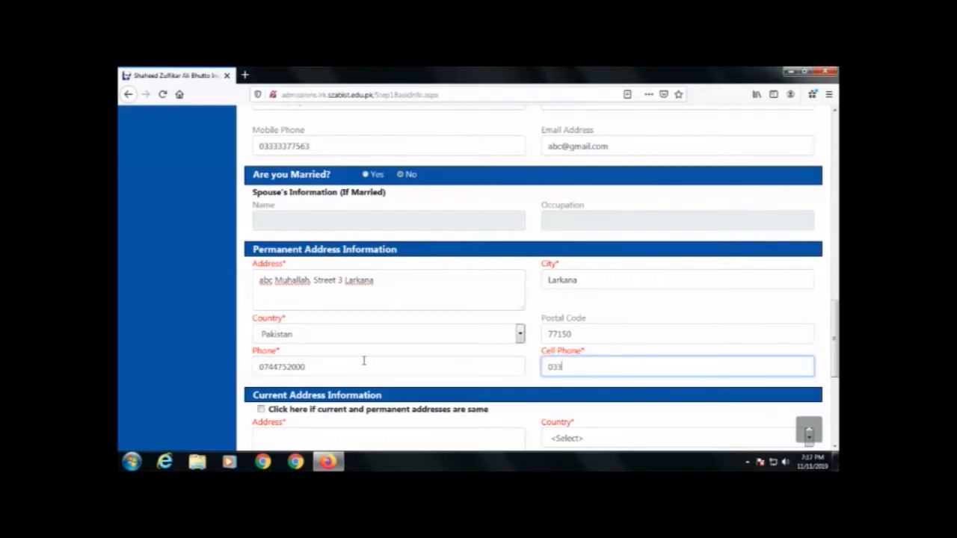
pyautogui.scroll(-1, 371, 370)
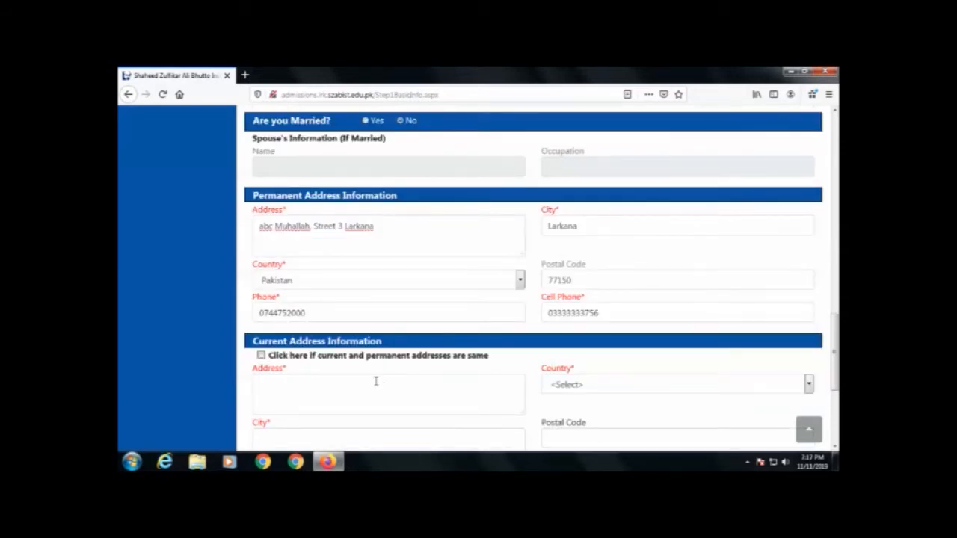
# Step: Copy the permanent address into the current address with the same-address checkbox
pyautogui.click(261, 356)
pyautogui.scroll(-4, 299, 321)
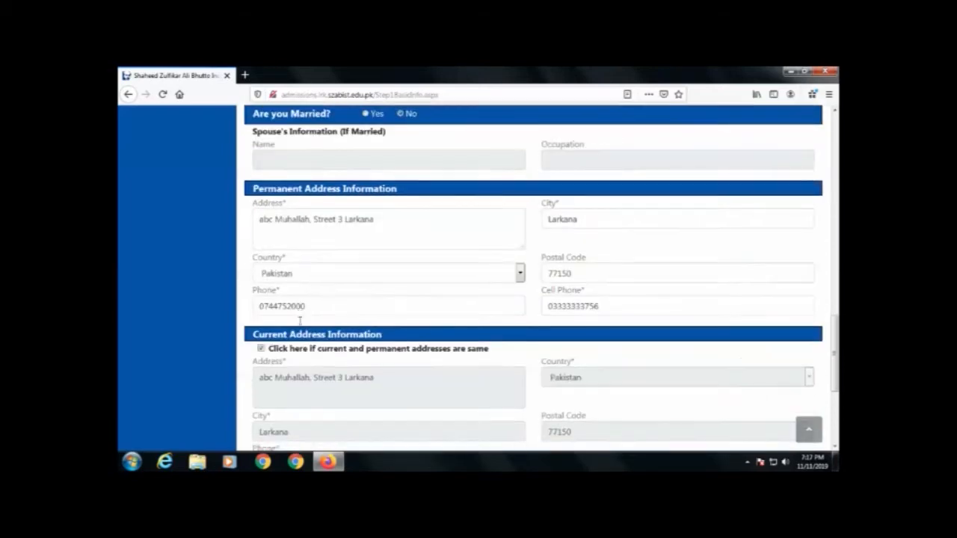
pyautogui.moveTo(253, 292); pyautogui.dragTo(494, 294)
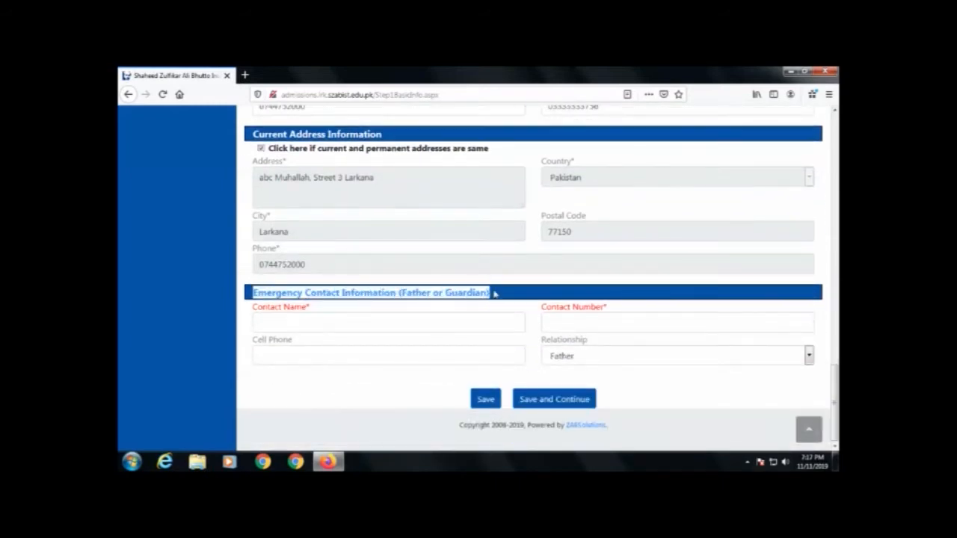
# Step: Add the emergency contact's name, contact number and cell phone, with relationship Brother
pyautogui.click(285, 327)
pyautogui.write('Soo')
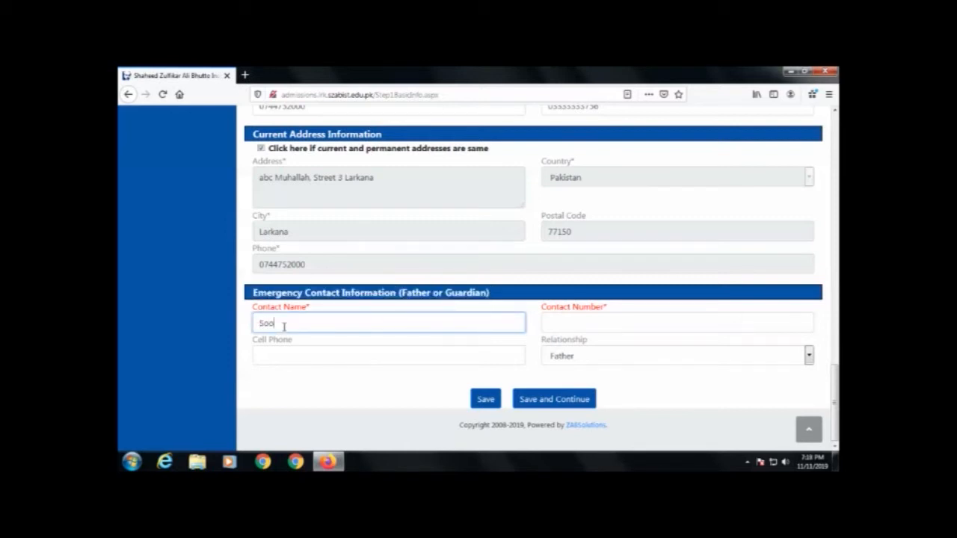
pyautogui.write('raj')
pyautogui.press('Tab')
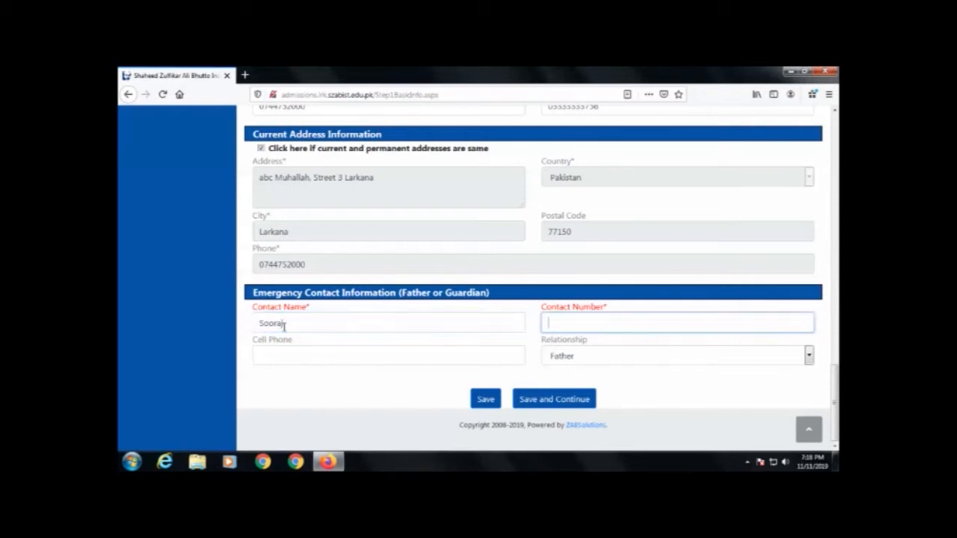
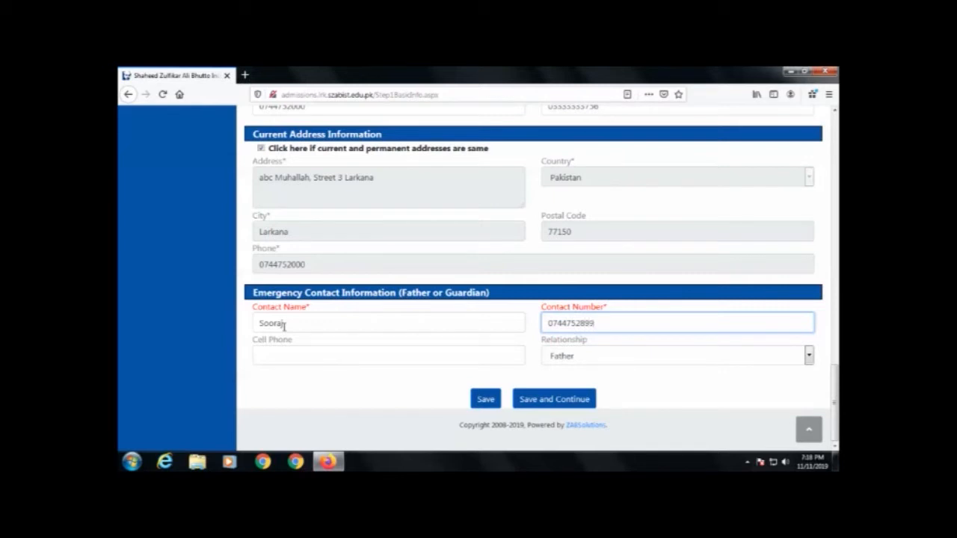
pyautogui.click(317, 356)
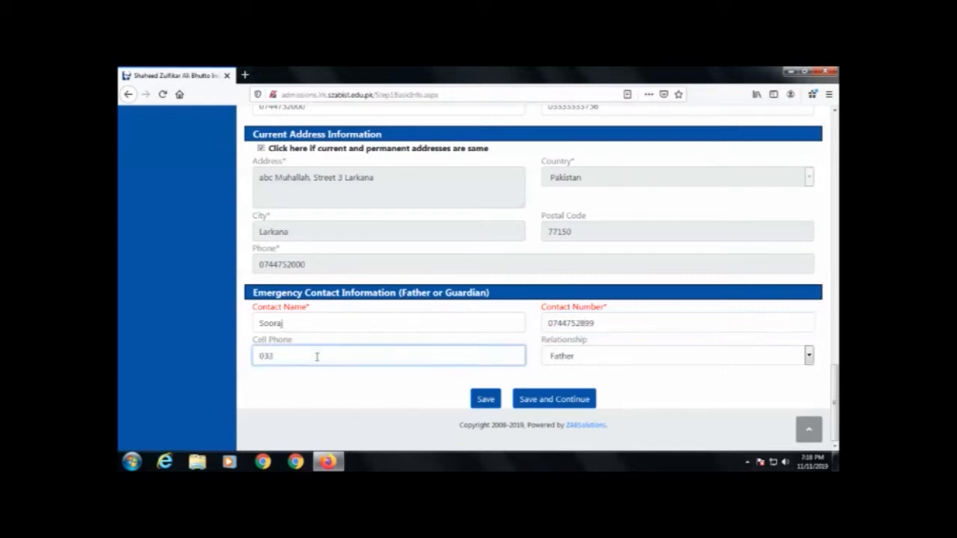
pyautogui.click(586, 357)
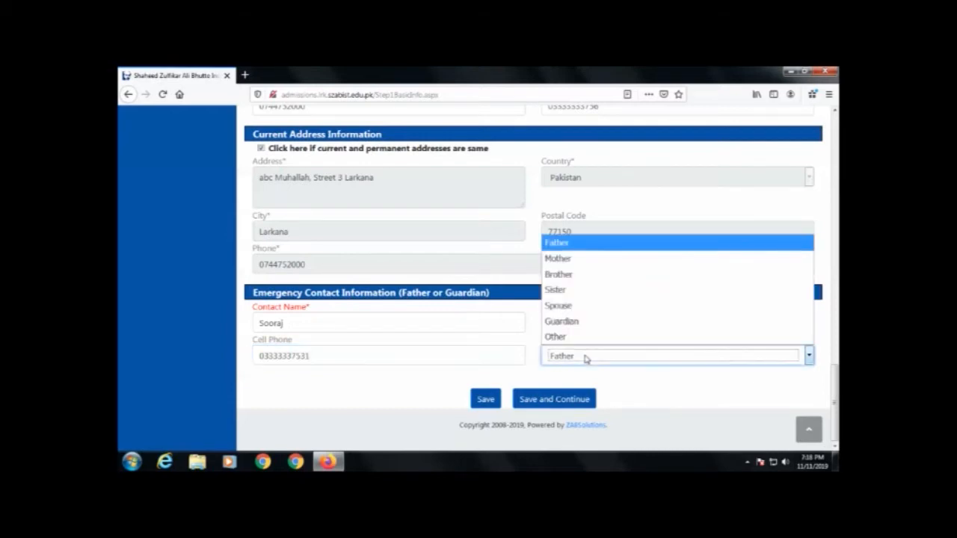
pyautogui.click(579, 275)
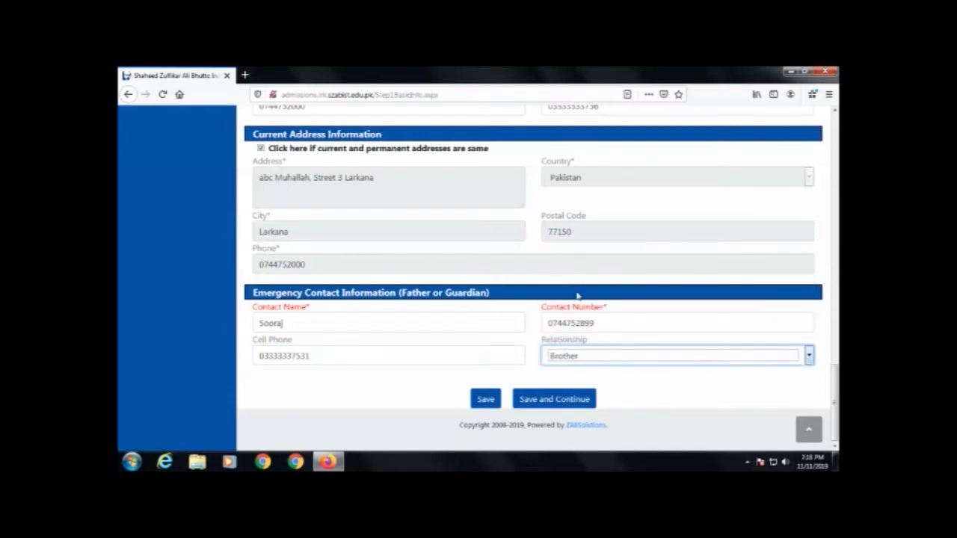
# Step: Save the basic information and continue to the Education page
pyautogui.click(544, 402)
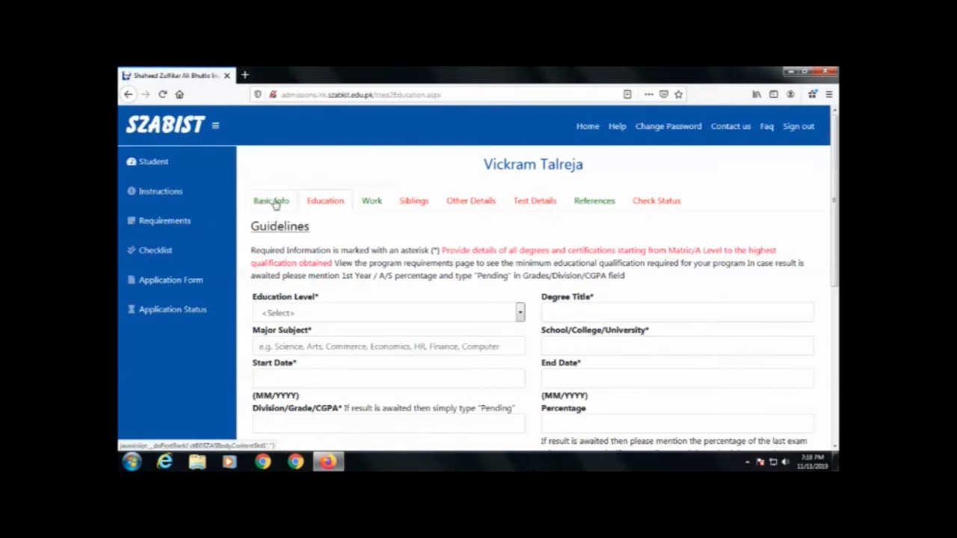
pyautogui.scroll(-1, 330, 287)
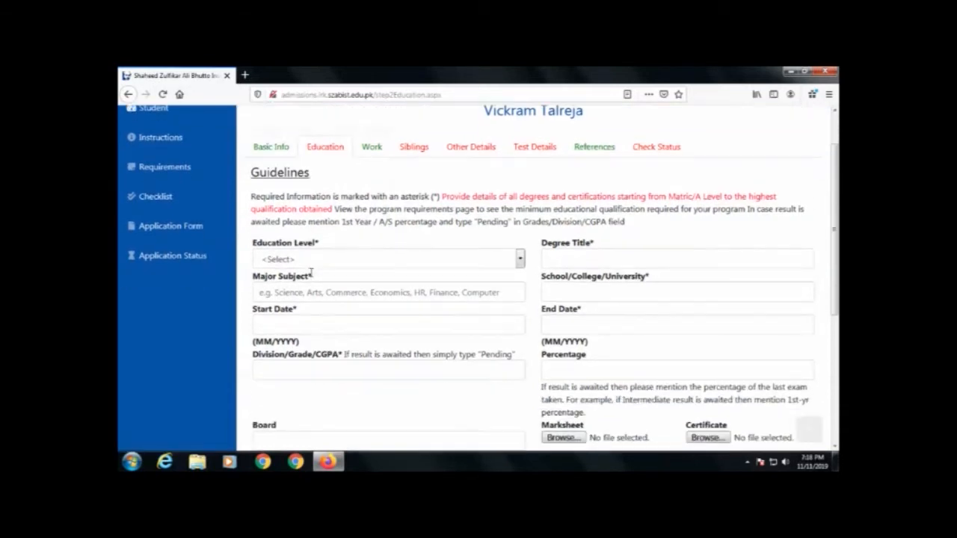
pyautogui.scroll(1, 314, 277)
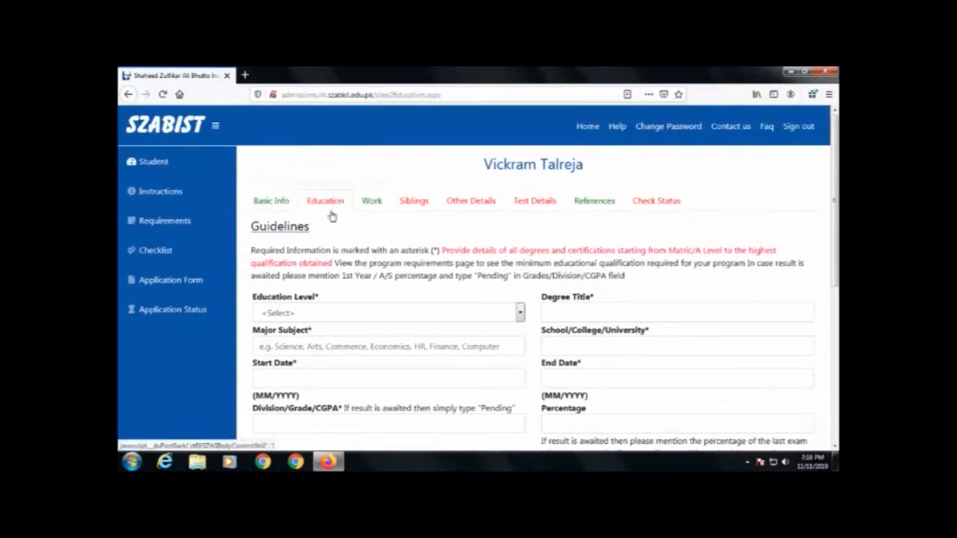
# Step: Set the education level to Intermediate
pyautogui.click(332, 313)
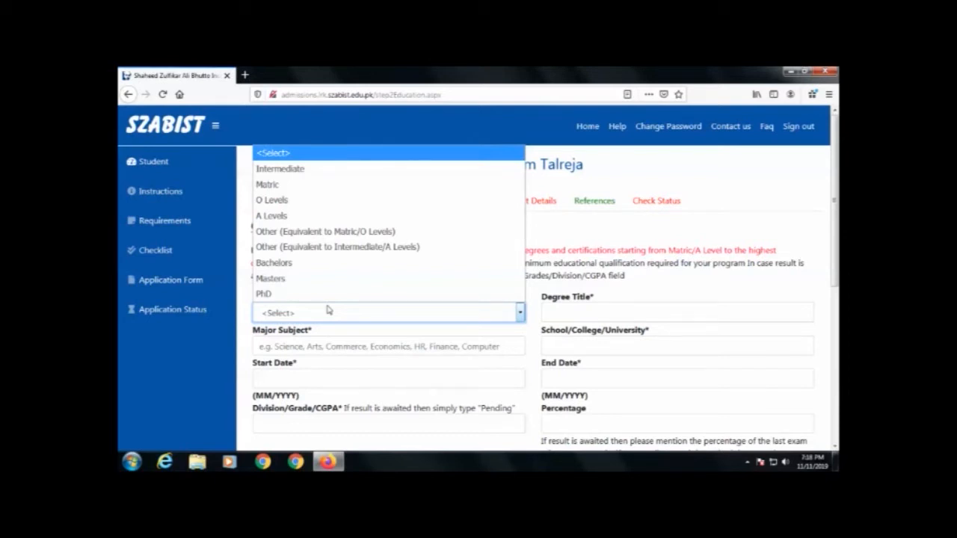
pyautogui.click(360, 333)
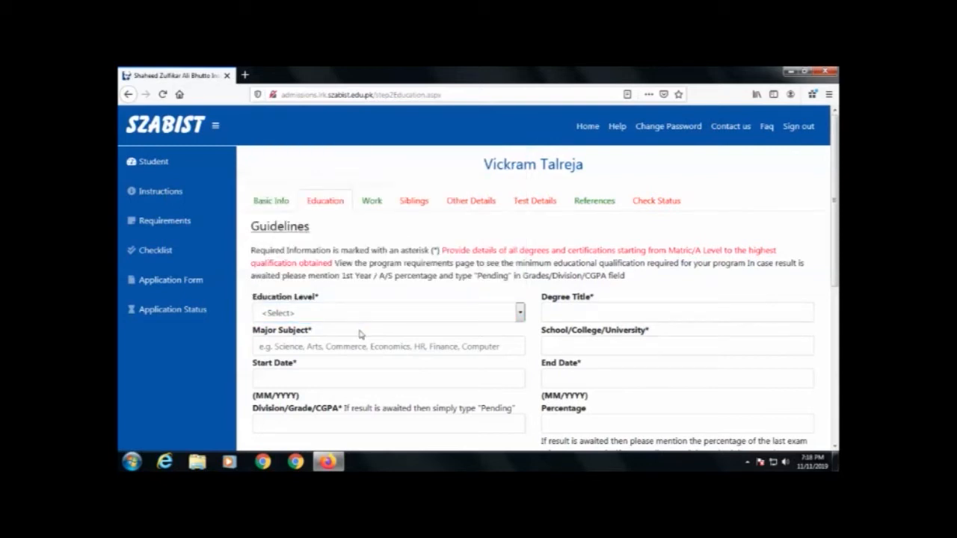
pyautogui.click(359, 313)
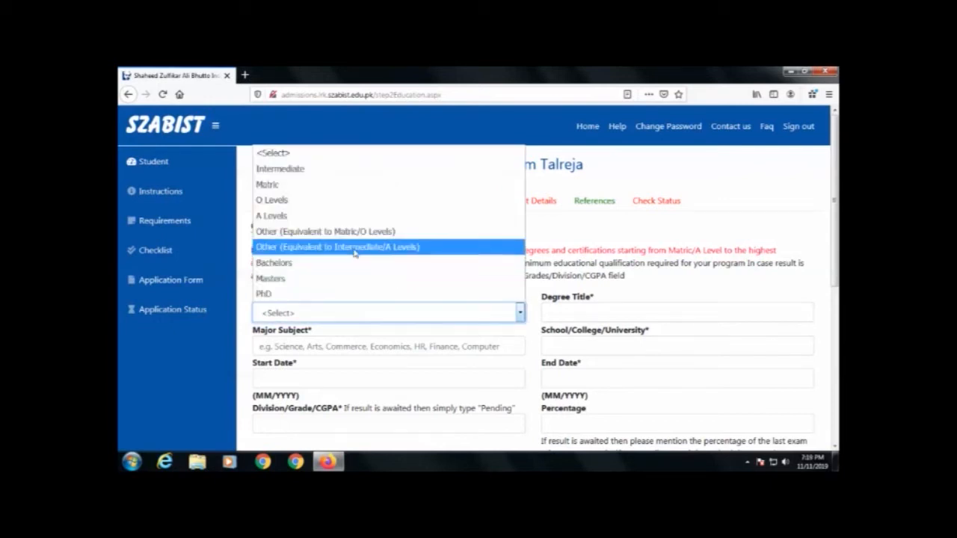
pyautogui.click(328, 172)
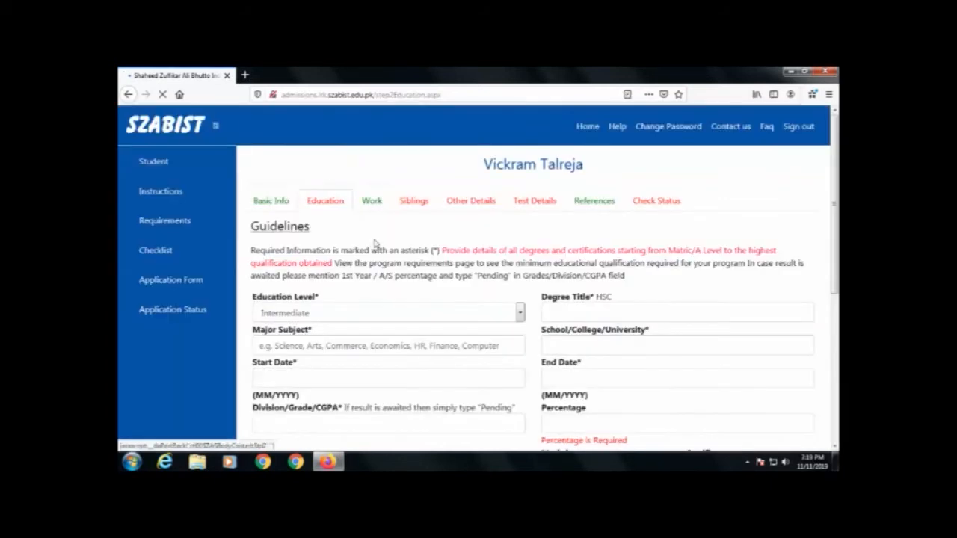
# Step: Enter degree HSC, major Commerce, school 'Govt. Clollage Larkana', dates 5/2014 to 5/2016
pyautogui.click(603, 311)
pyautogui.write('HSC')
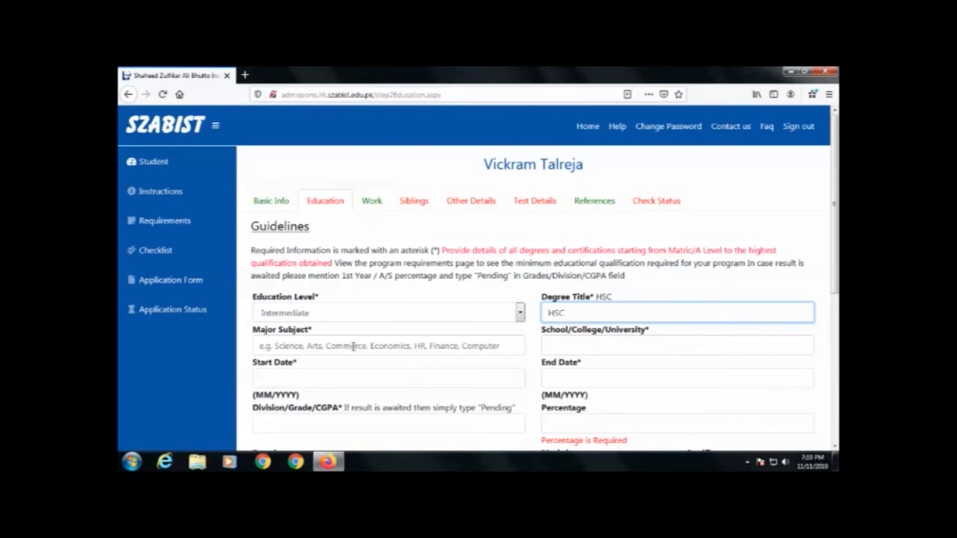
pyautogui.click(314, 349)
pyautogui.write('Co')
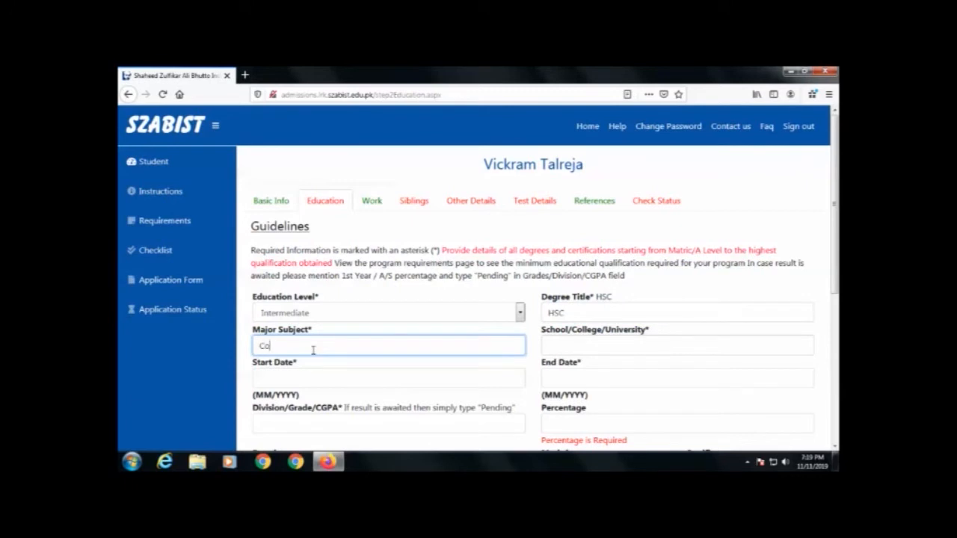
pyautogui.write('mmerce')
pyautogui.press('Tab')
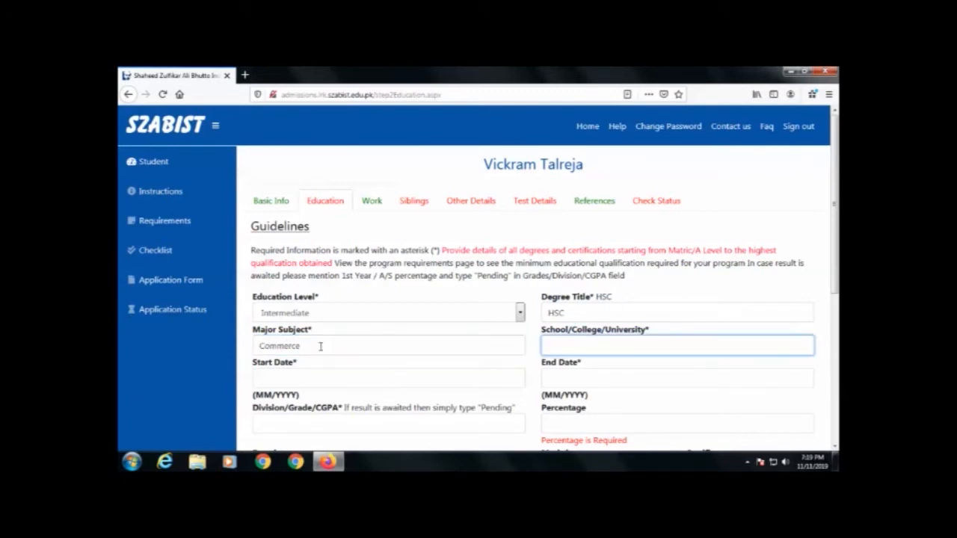
pyautogui.write('Govt. Clollage Larkana')
pyautogui.click(296, 373)
pyautogui.write('5/2014')
pyautogui.click(578, 379)
pyautogui.write('5/2016')
# Step: Enter grade A, 70 percent and board 'BISE Larkana', then submit the record
pyautogui.press('Tab')
pyautogui.scroll(-3, 390, 391)
pyautogui.write('A')
pyautogui.press('Tab')
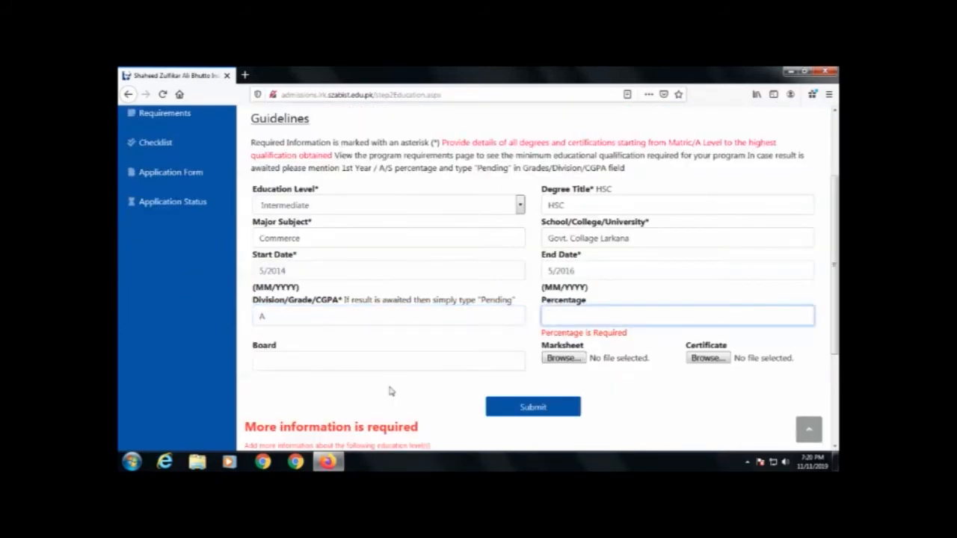
pyautogui.write('70')
pyautogui.click(350, 364)
pyautogui.write('BISE LArkana')
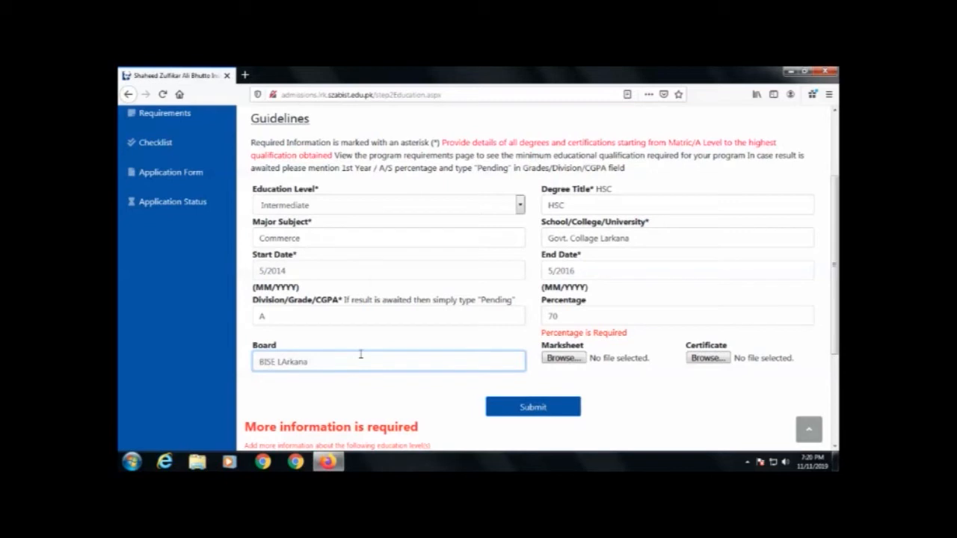
pyautogui.click(286, 362)
pyautogui.press('BackSpace')
pyautogui.write('a')
pyautogui.click(527, 407)
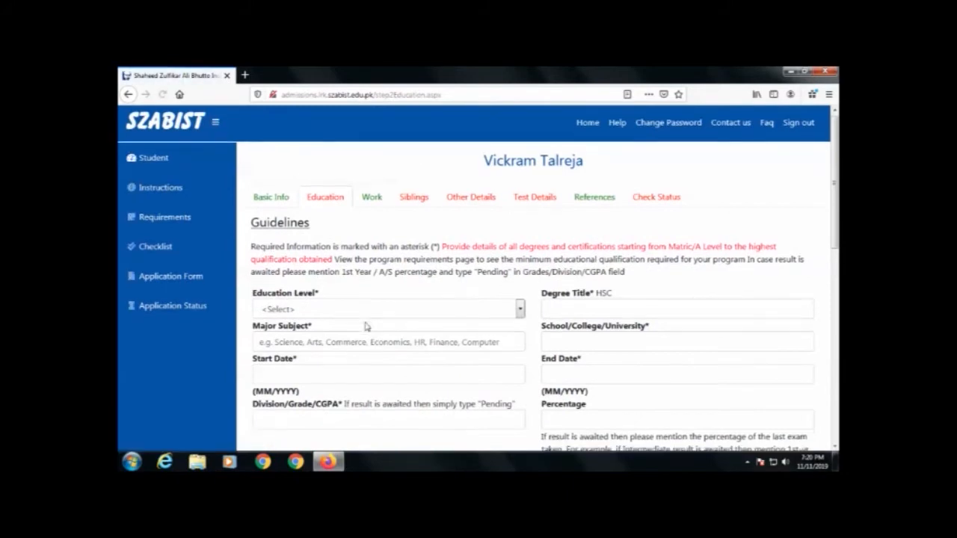
# Step: Update the saved Intermediate record to grade A1 and 80 percent, then review the Matric-required notice
pyautogui.scroll(-10, 366, 327)
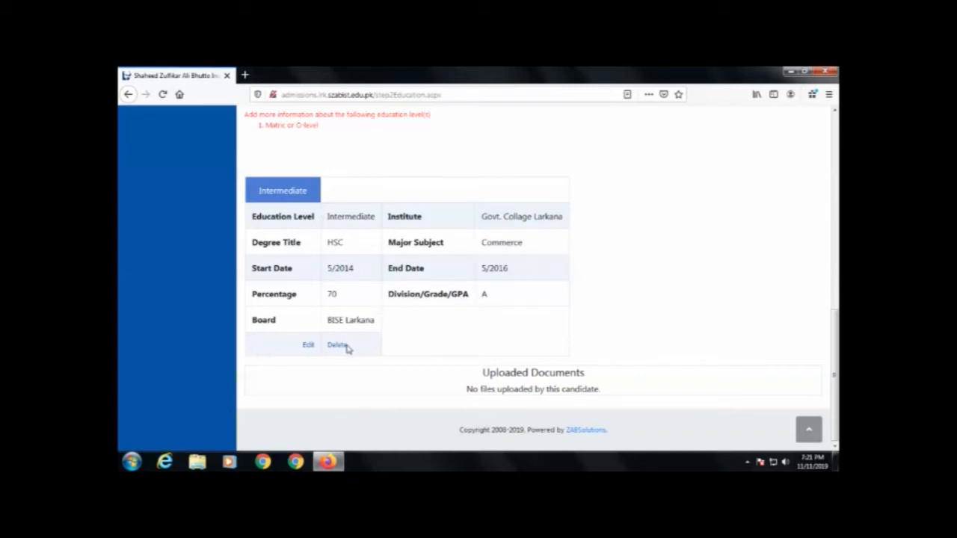
pyautogui.click(307, 346)
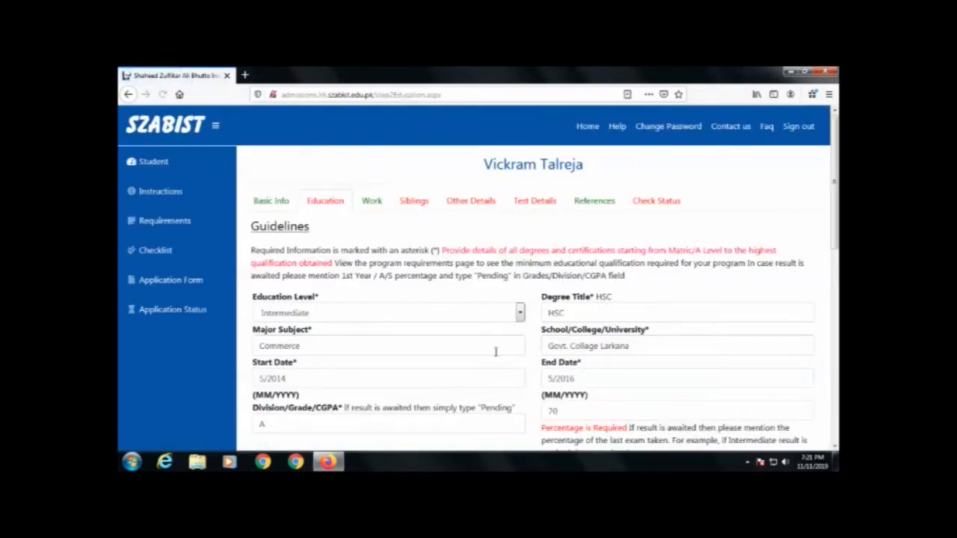
pyautogui.scroll(-3, 495, 352)
pyautogui.click(296, 317)
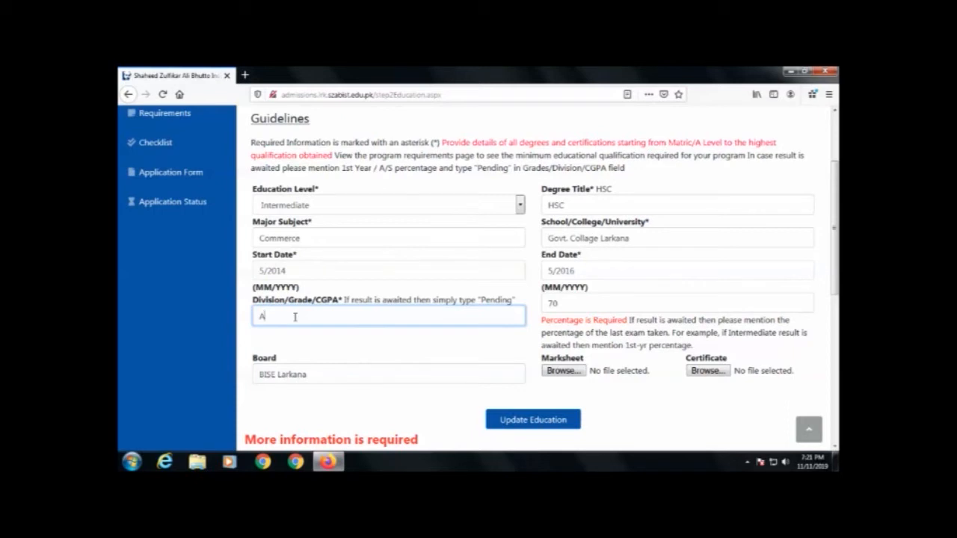
pyautogui.click(552, 303)
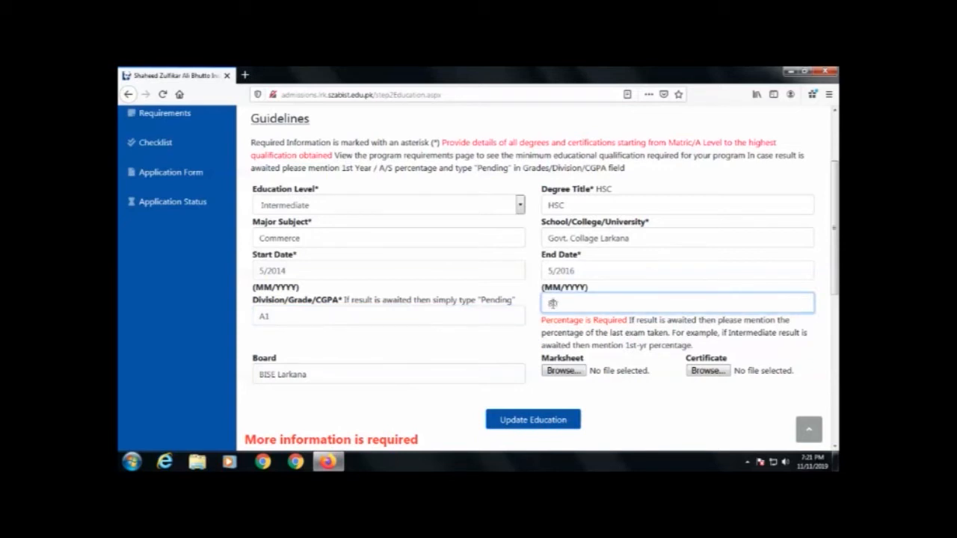
pyautogui.click(534, 421)
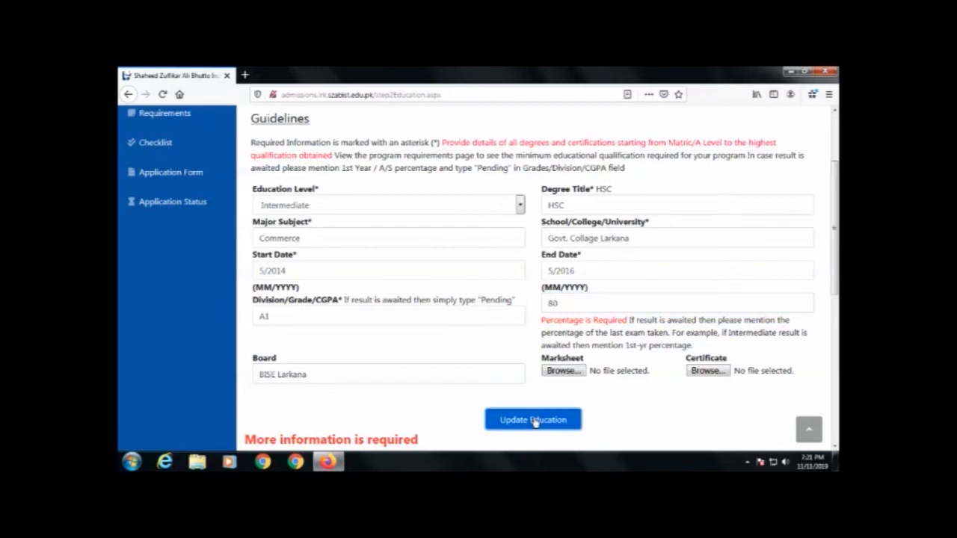
pyautogui.scroll(-10, 355, 382)
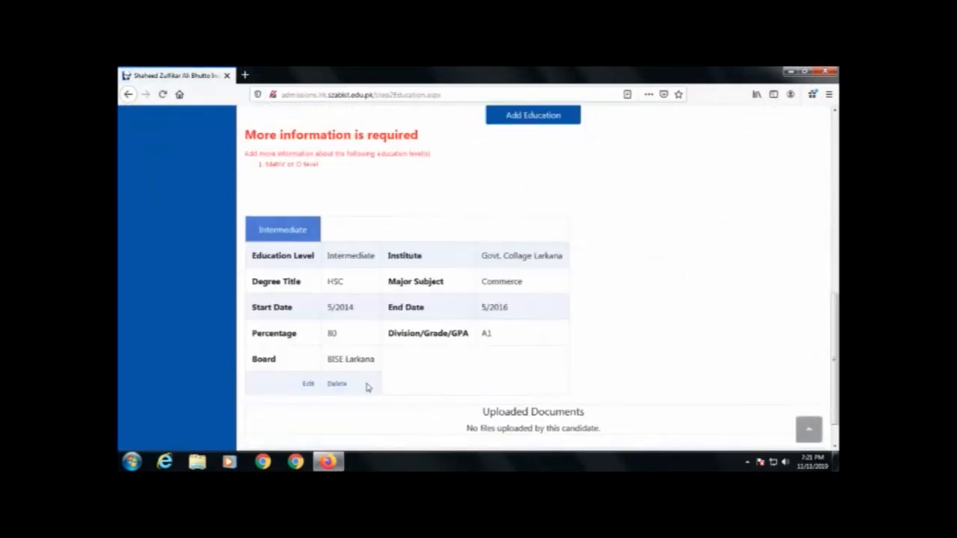
pyautogui.scroll(-1, 367, 386)
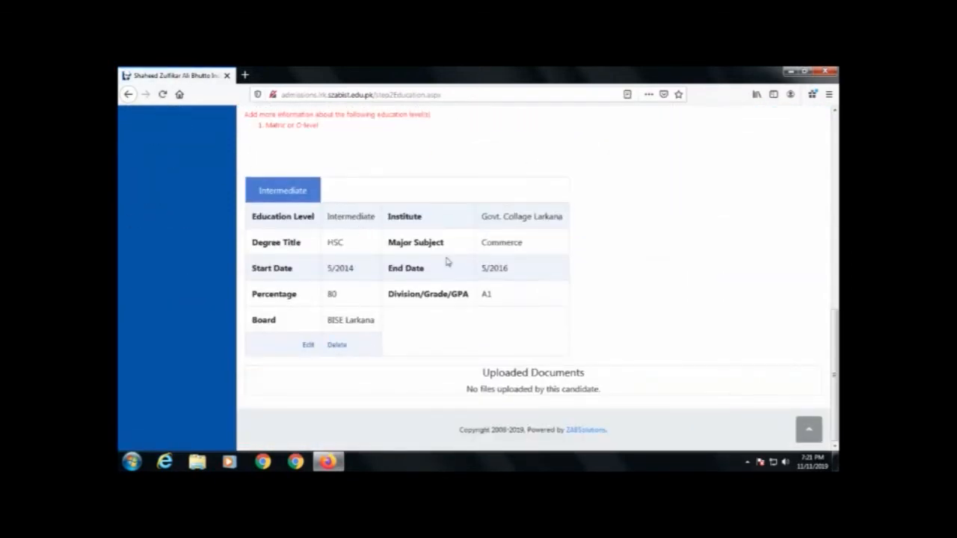
pyautogui.scroll(10, 362, 316)
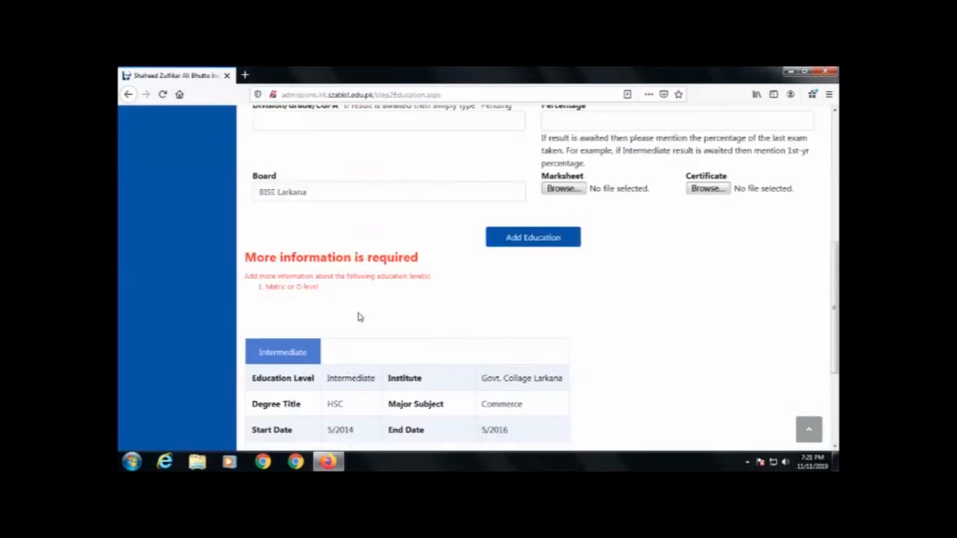
pyautogui.scroll(1, 358, 316)
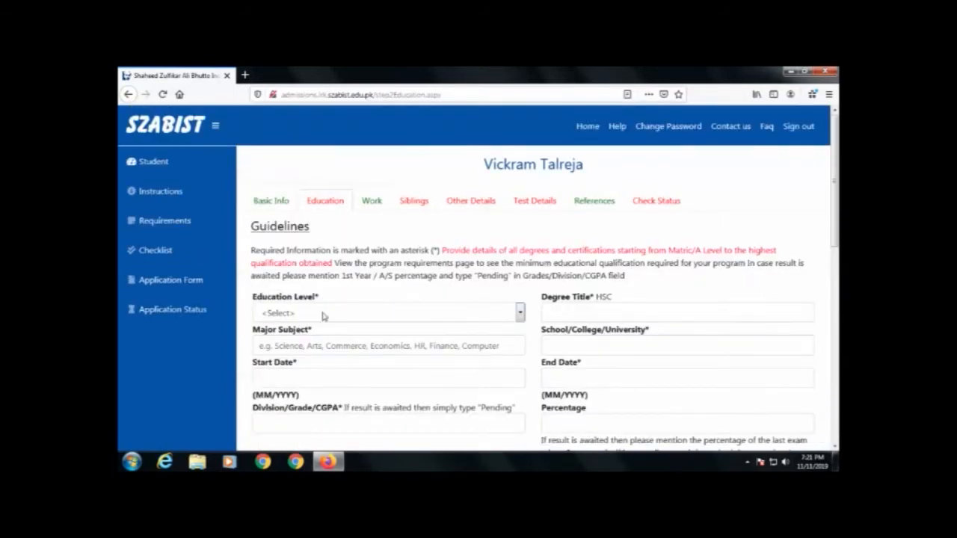
# Step: Start a Matric entry: SSC degree, Science major, institute Govt. Collage Larkana
pyautogui.click(323, 314)
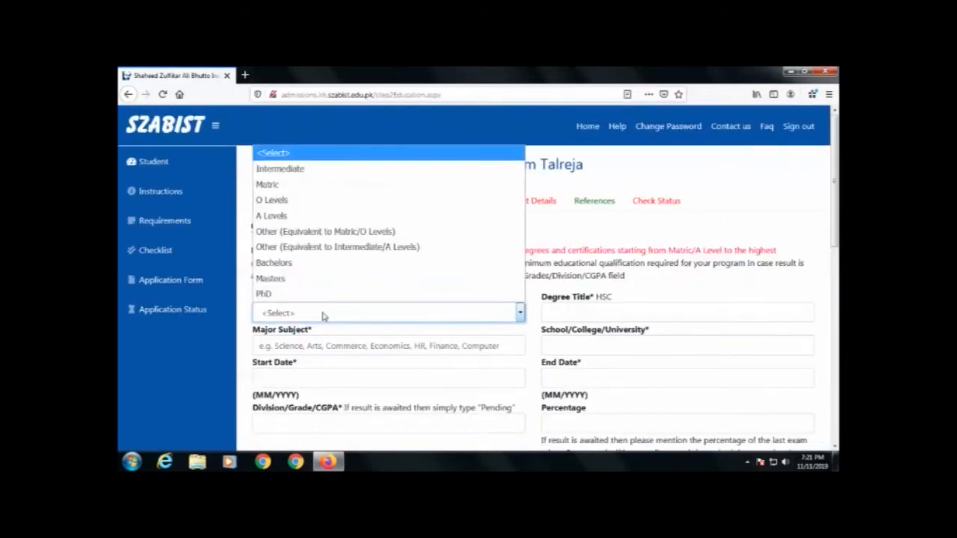
pyautogui.click(306, 185)
pyautogui.click(580, 313)
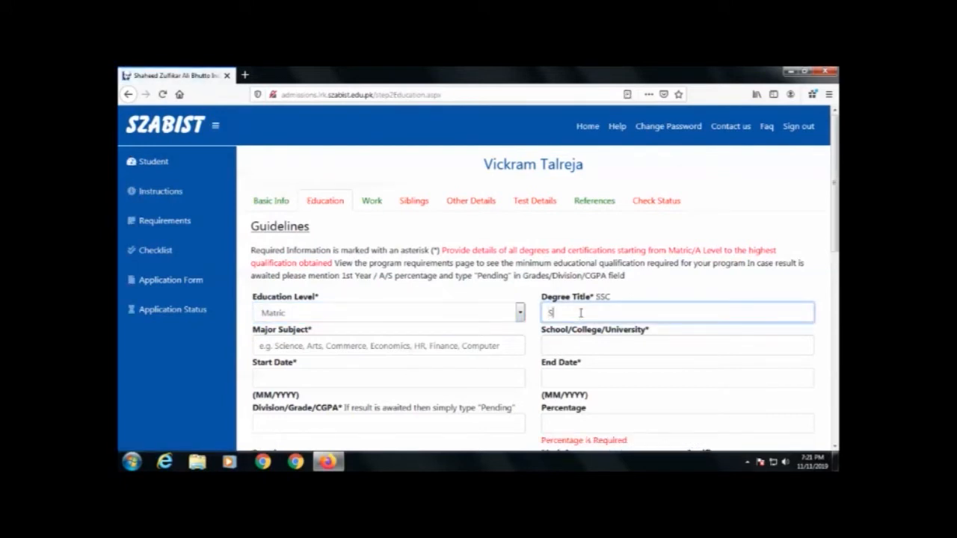
pyautogui.click(330, 347)
pyautogui.write('Science')
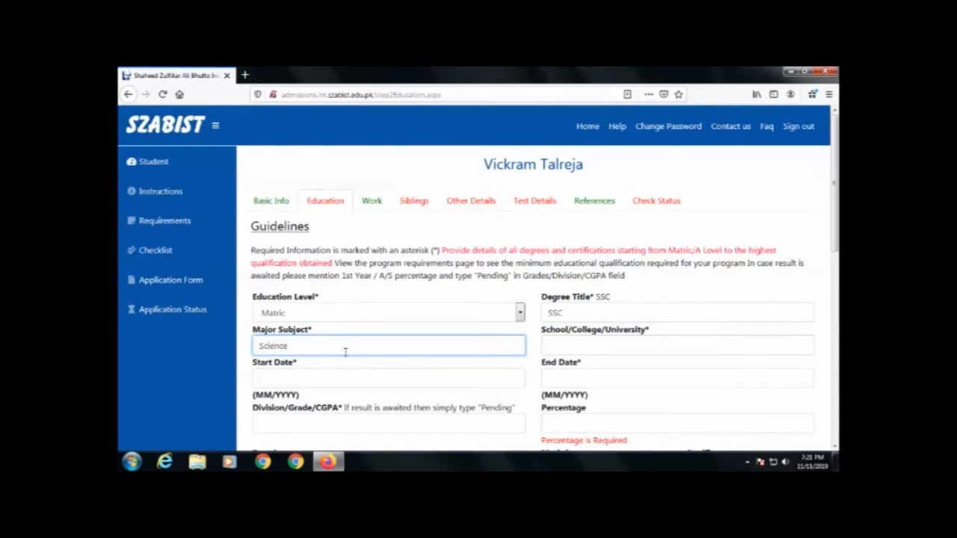
pyautogui.click(577, 347)
pyautogui.write('Govt. Collage Larkana')
pyautogui.press('Return')
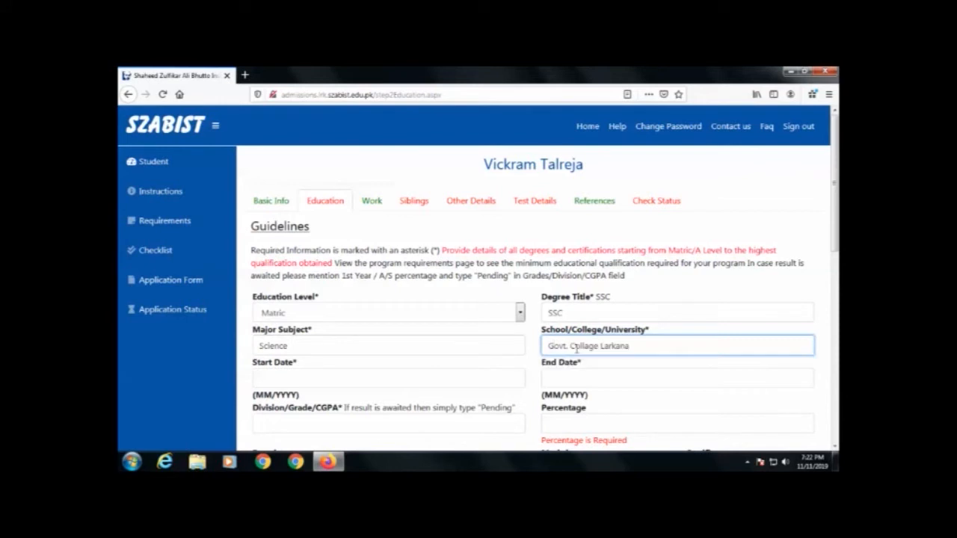
# Step: Enter dates 4/2012 to 2014, grade A and 77 percent for the Matric entry
pyautogui.click(375, 380)
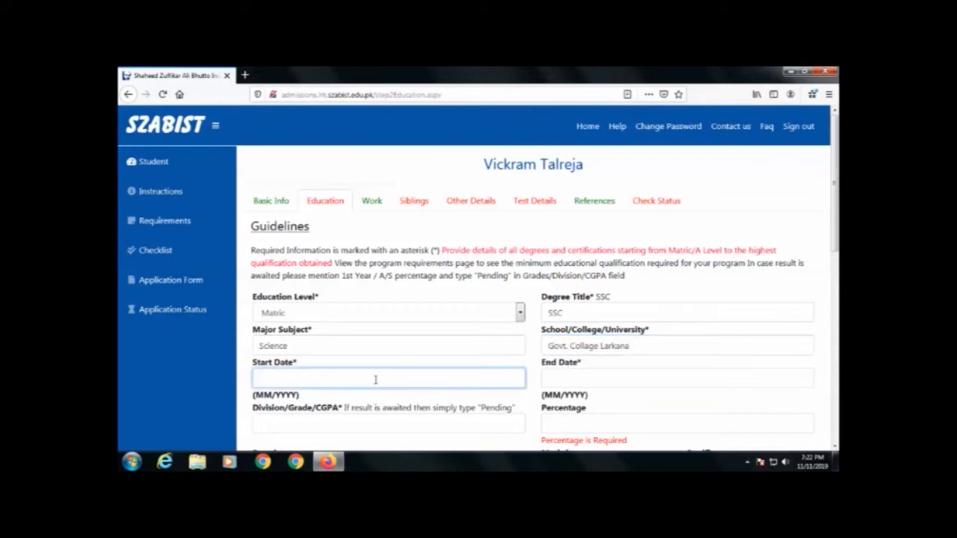
pyautogui.write('4/2012')
pyautogui.press('Tab')
pyautogui.write('2014')
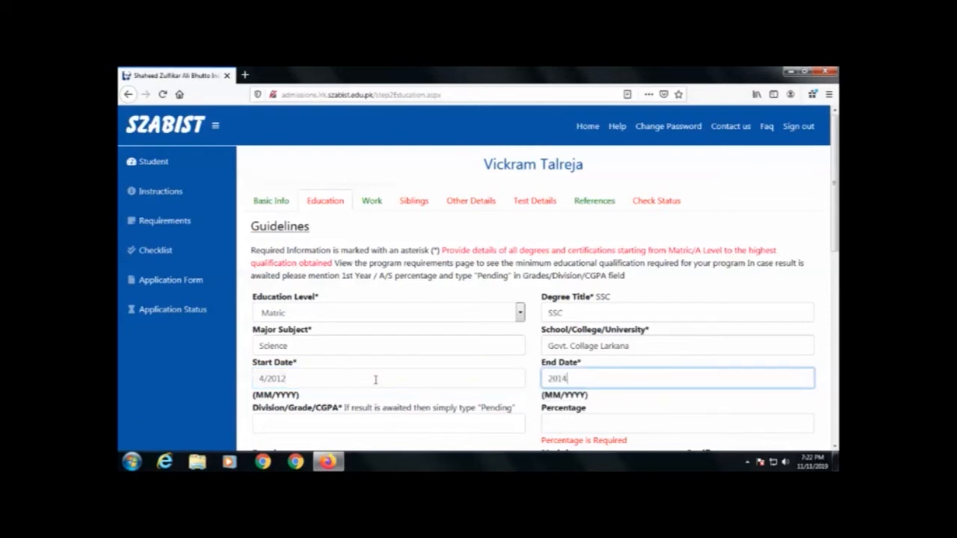
pyautogui.press('Tab')
pyautogui.scroll(-3, 352, 303)
pyautogui.write('A')
pyautogui.press('Tab')
pyautogui.write('77')
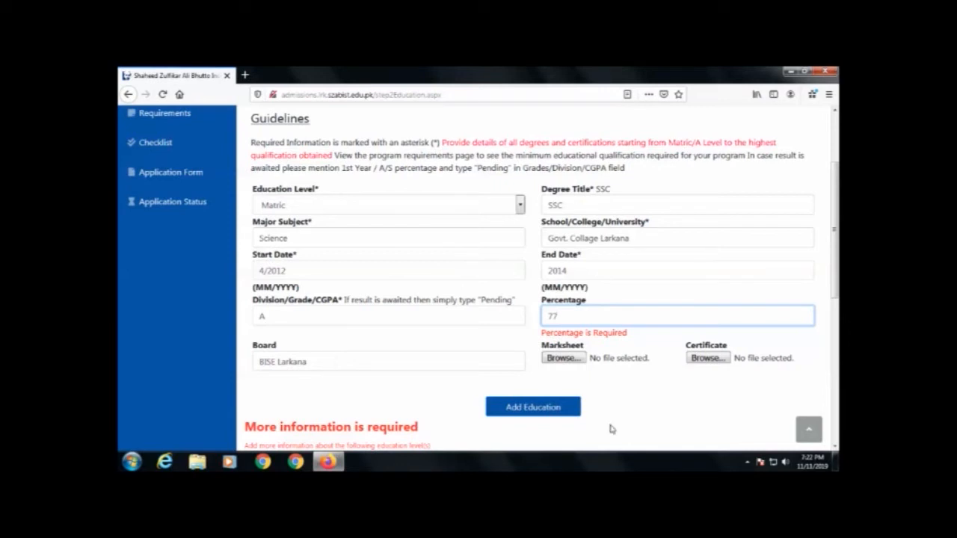
# Step: Try saving the Matric entry and inspect the Percentage is Required validation warning
pyautogui.click(526, 414)
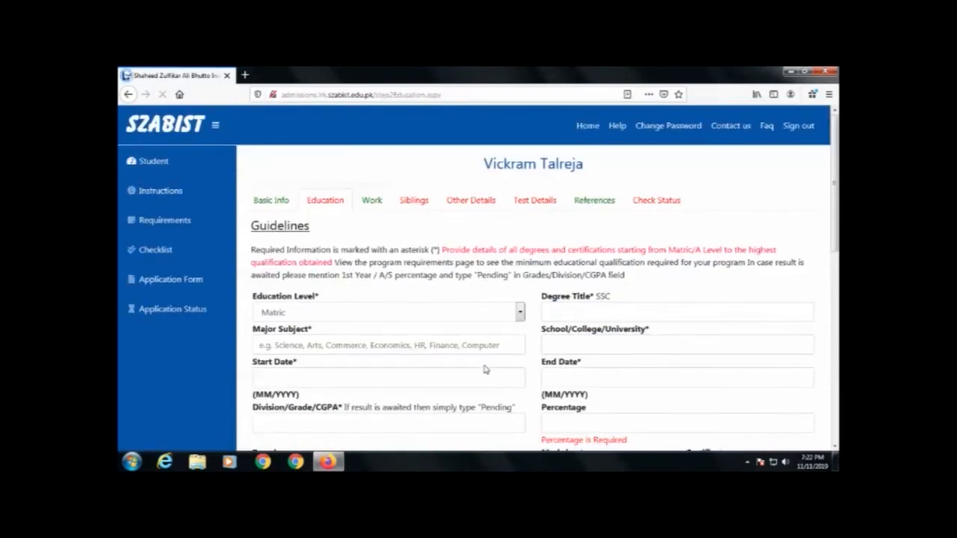
pyautogui.scroll(-5, 484, 370)
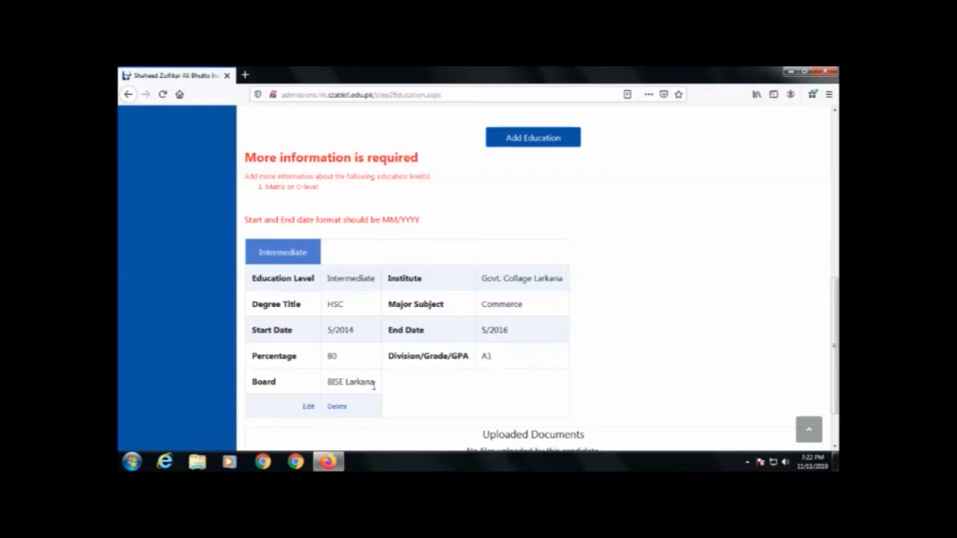
pyautogui.scroll(-1, 317, 338)
pyautogui.scroll(-1, 315, 340)
pyautogui.scroll(4, 316, 340)
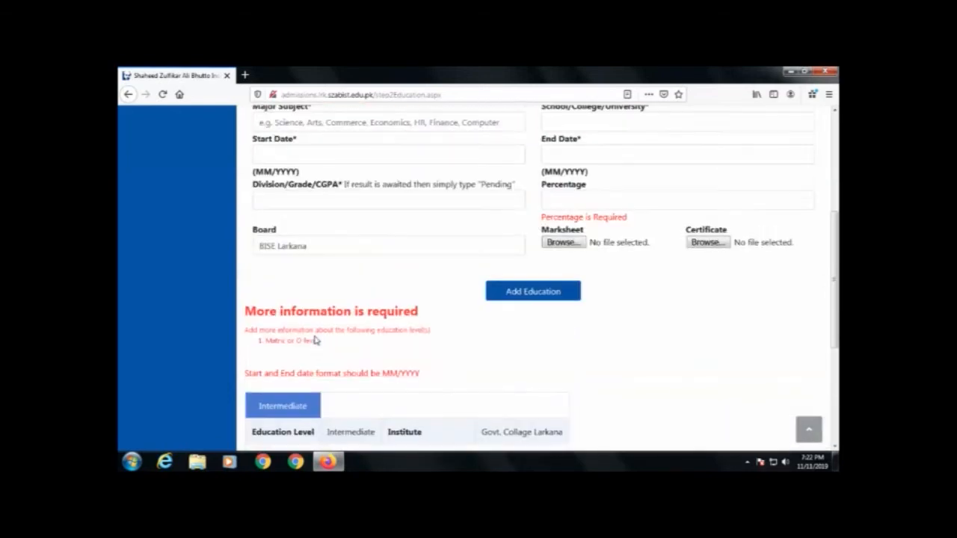
pyautogui.scroll(3, 466, 363)
pyautogui.click(466, 362)
pyautogui.scroll(-4, 567, 263)
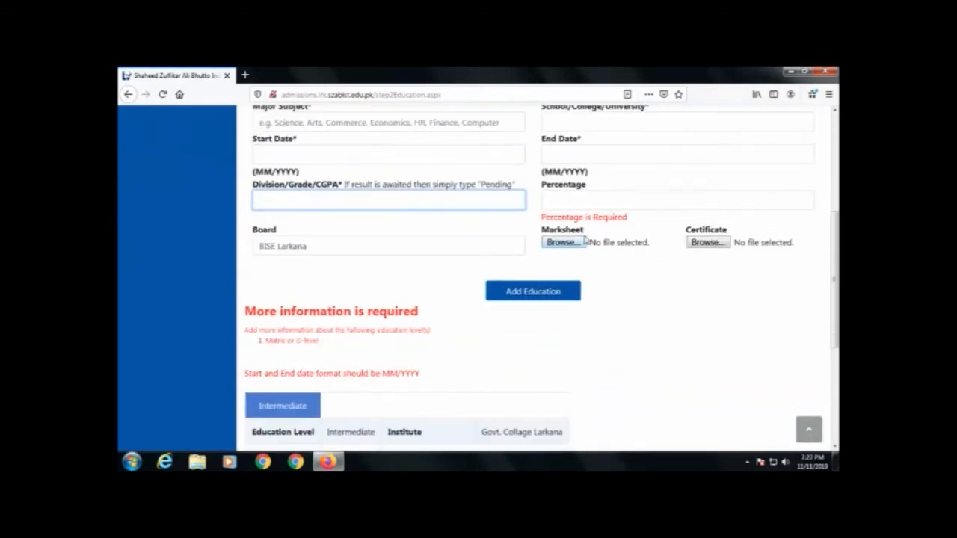
pyautogui.moveTo(628, 218); pyautogui.dragTo(542, 217)
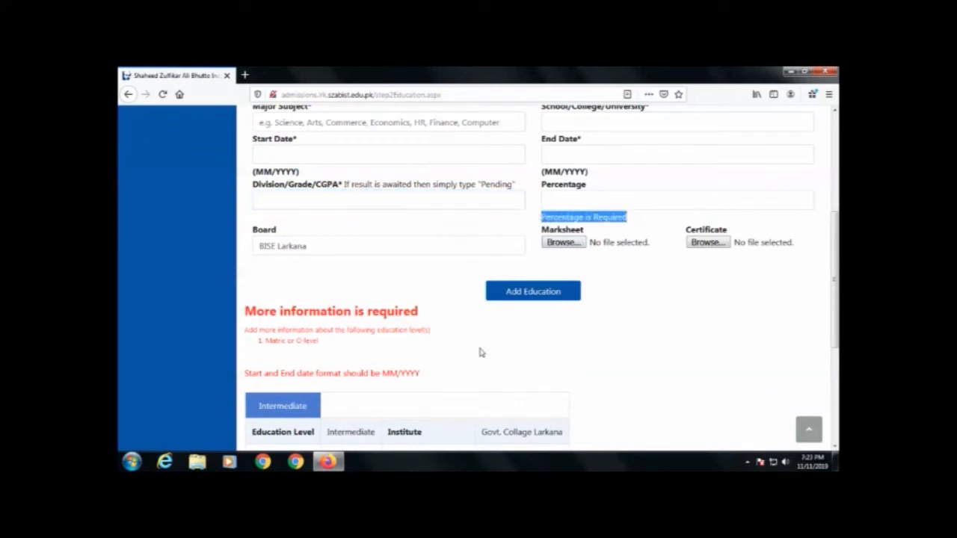
pyautogui.scroll(4, 395, 345)
# Step: Refill the Matric form: SSC, Science, Govt. Collage Larkana, 4/2012 to 4/2014, grade A, 77
pyautogui.doubleClick(570, 241)
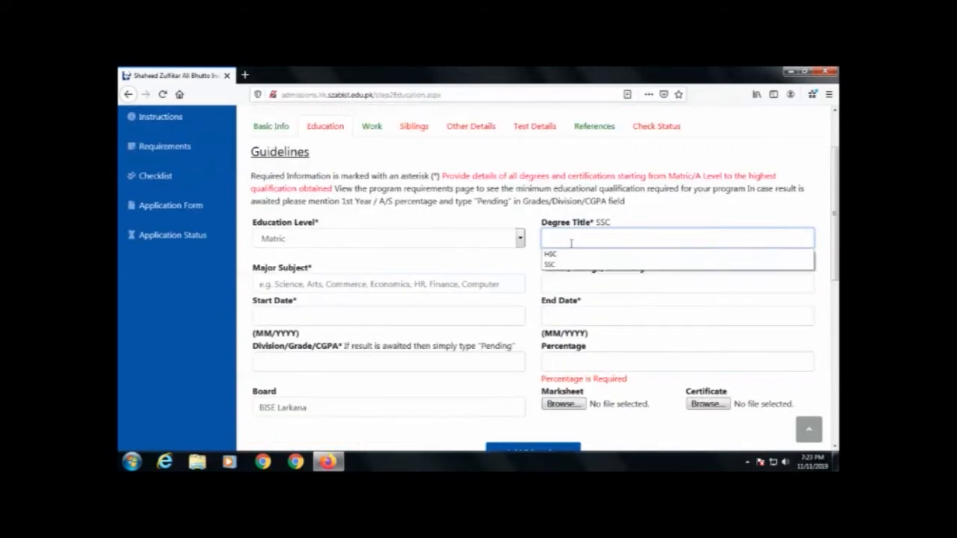
pyautogui.click(564, 266)
pyautogui.doubleClick(323, 285)
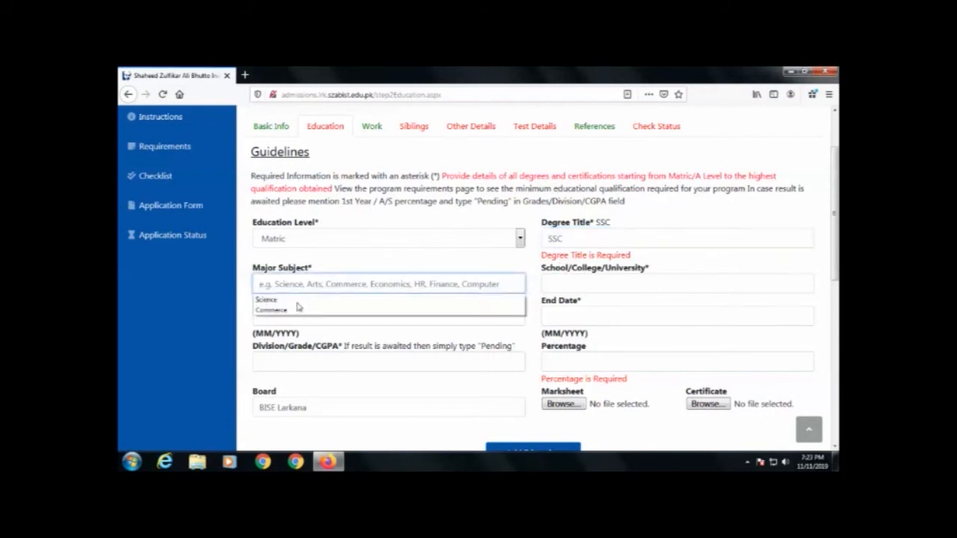
pyautogui.click(298, 300)
pyautogui.click(601, 281)
pyautogui.click(601, 282)
pyautogui.click(576, 300)
pyautogui.doubleClick(331, 314)
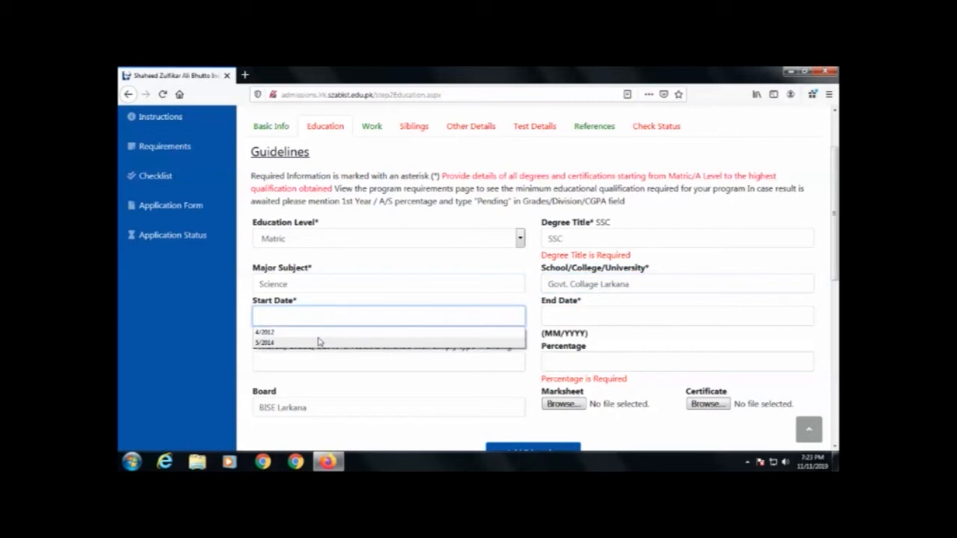
pyautogui.click(321, 339)
pyautogui.doubleClick(559, 322)
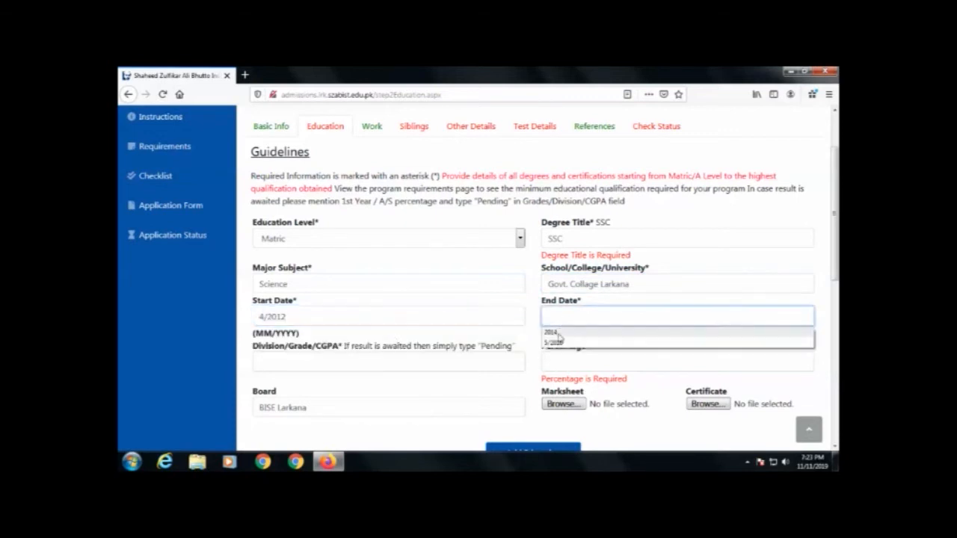
pyautogui.click(561, 340)
pyautogui.doubleClick(347, 362)
pyautogui.click(348, 380)
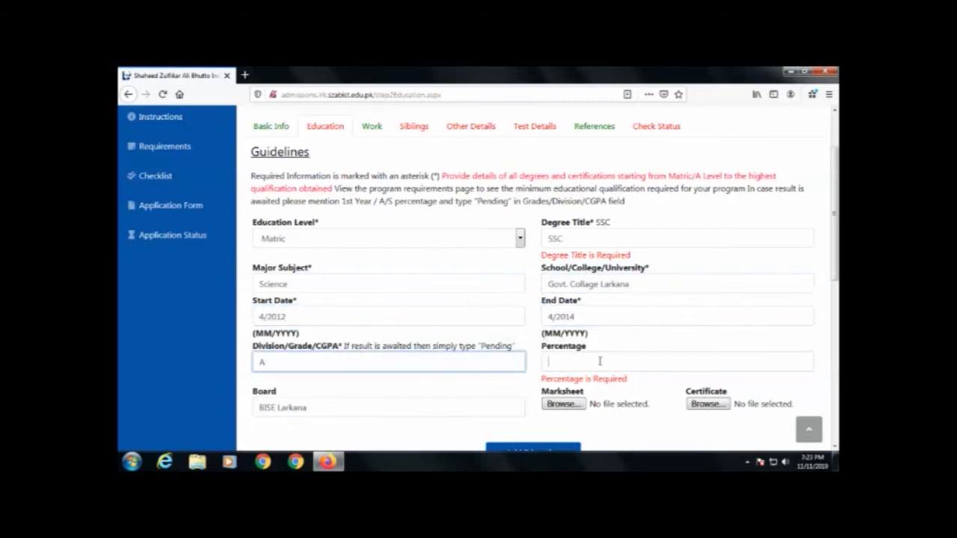
pyautogui.doubleClick(601, 361)
pyautogui.click(581, 379)
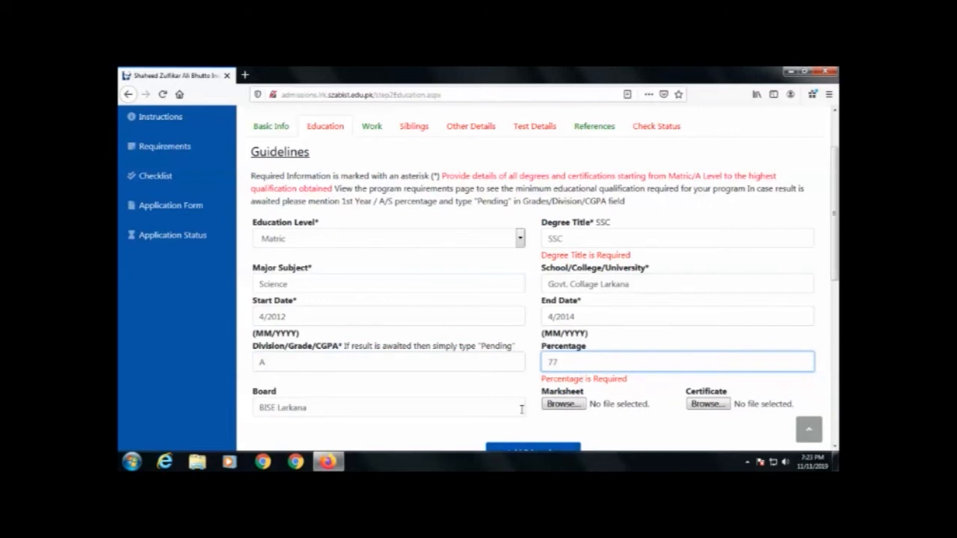
# Step: Save the corrected Matric record, review the education records, and proceed to Work Experience
pyautogui.scroll(-3, 516, 404)
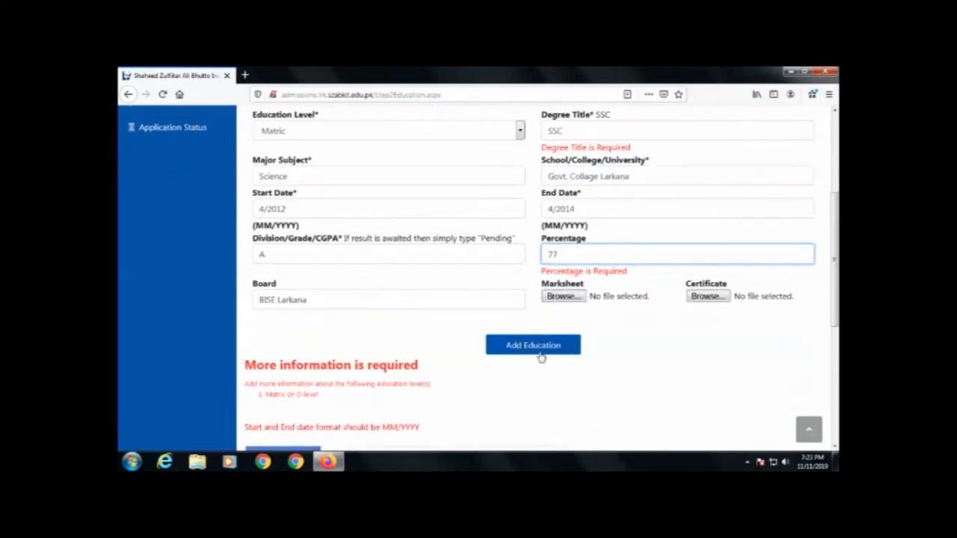
pyautogui.click(534, 347)
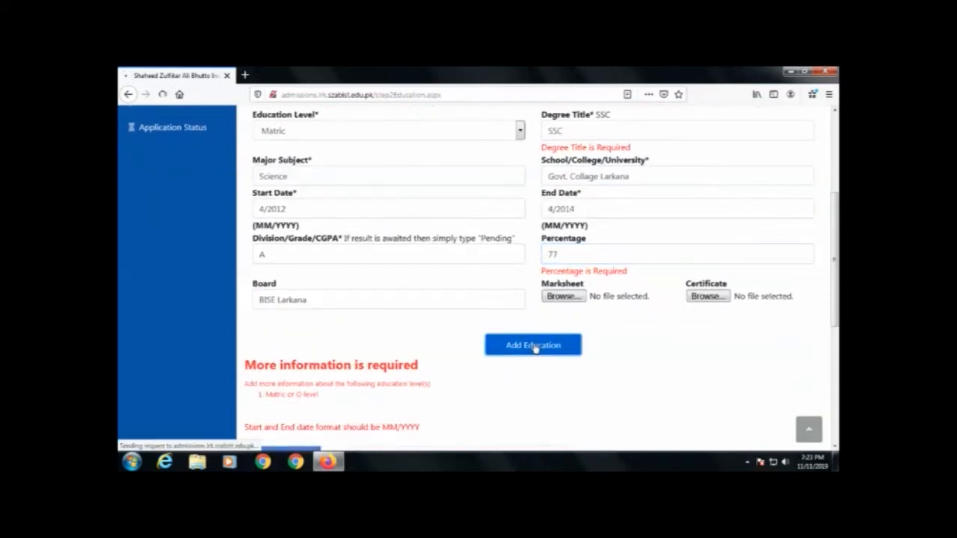
pyautogui.scroll(-15, 519, 349)
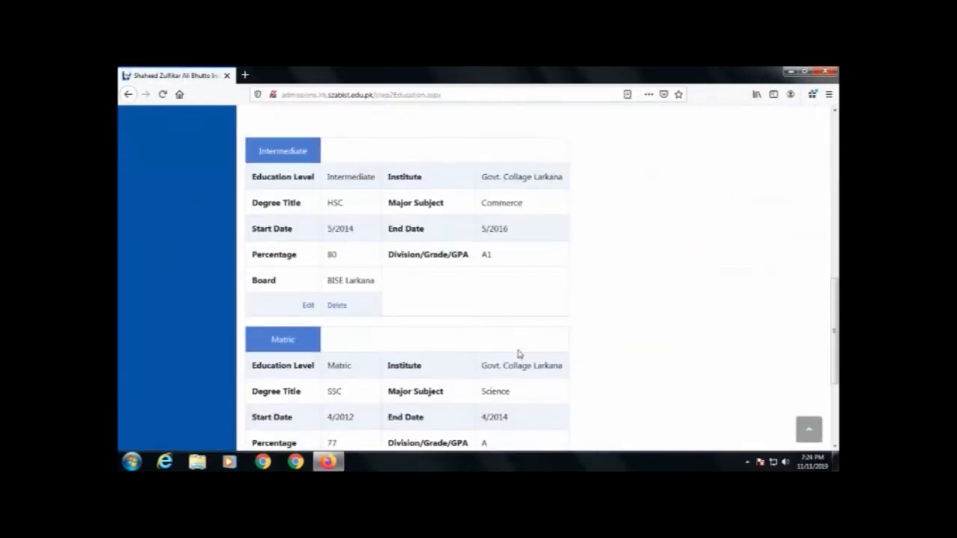
pyautogui.scroll(3, 518, 353)
pyautogui.scroll(-6, 316, 388)
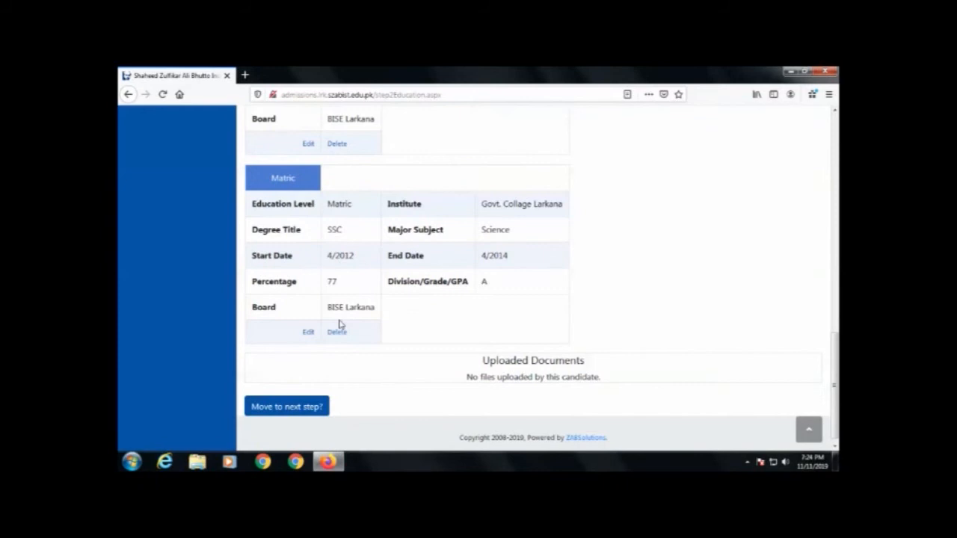
pyautogui.scroll(15, 341, 324)
pyautogui.scroll(-6, 339, 324)
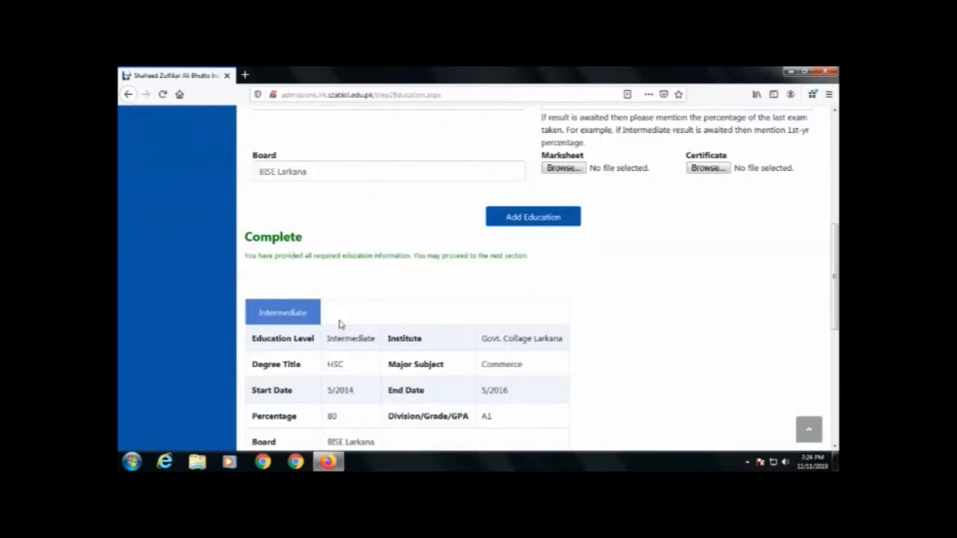
pyautogui.scroll(-7, 339, 323)
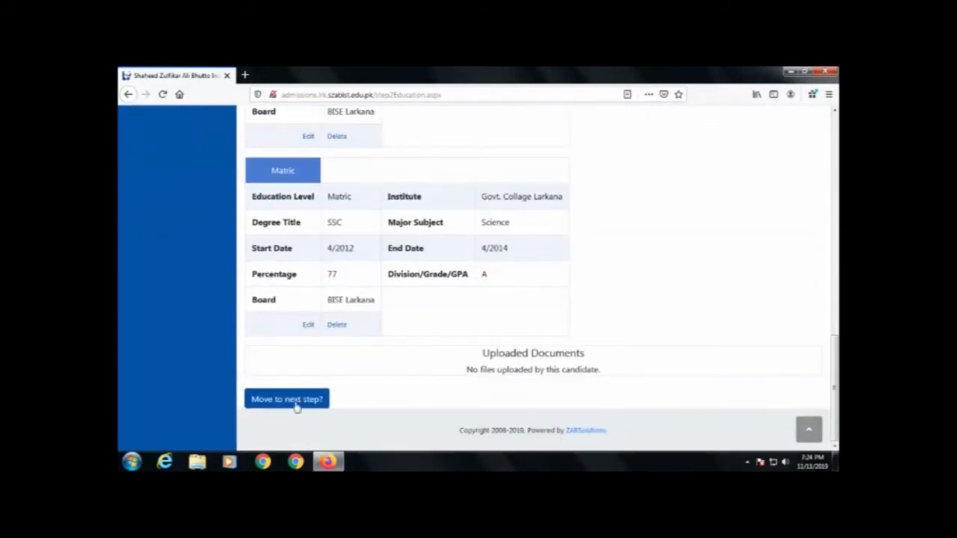
pyautogui.click(296, 403)
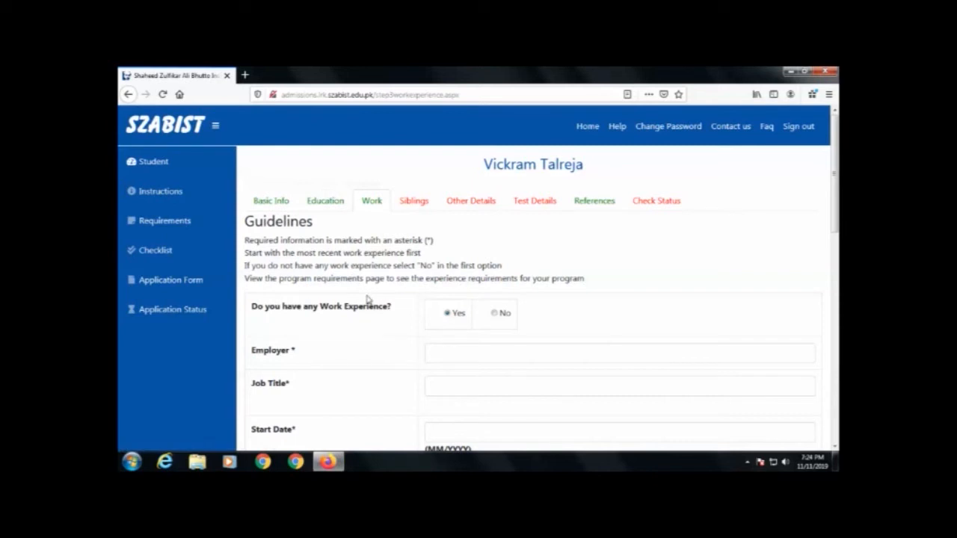
# Step: Switch to the Siblings section of the application
pyautogui.click(376, 203)
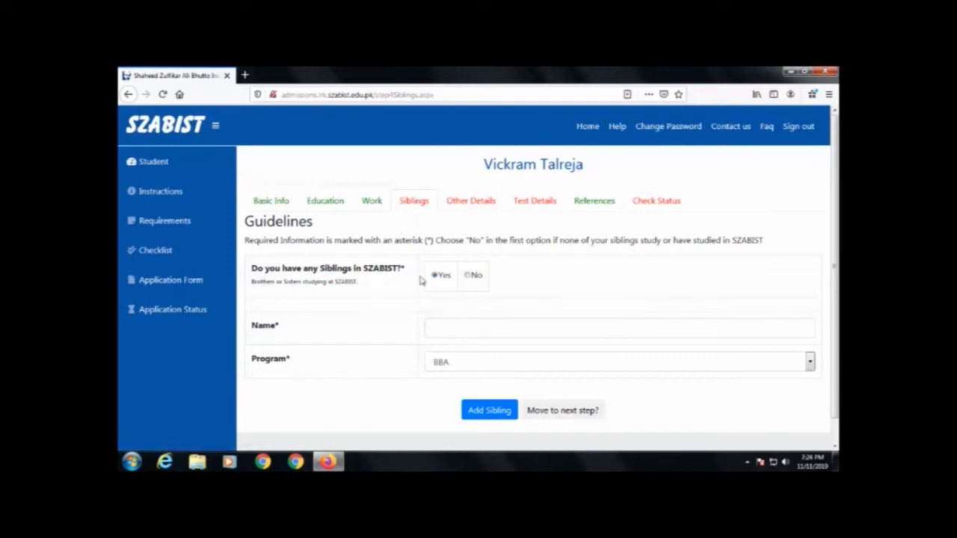
# Step: Add a sibling entry with program BBA
pyautogui.click(460, 325)
pyautogui.write('Soorak')
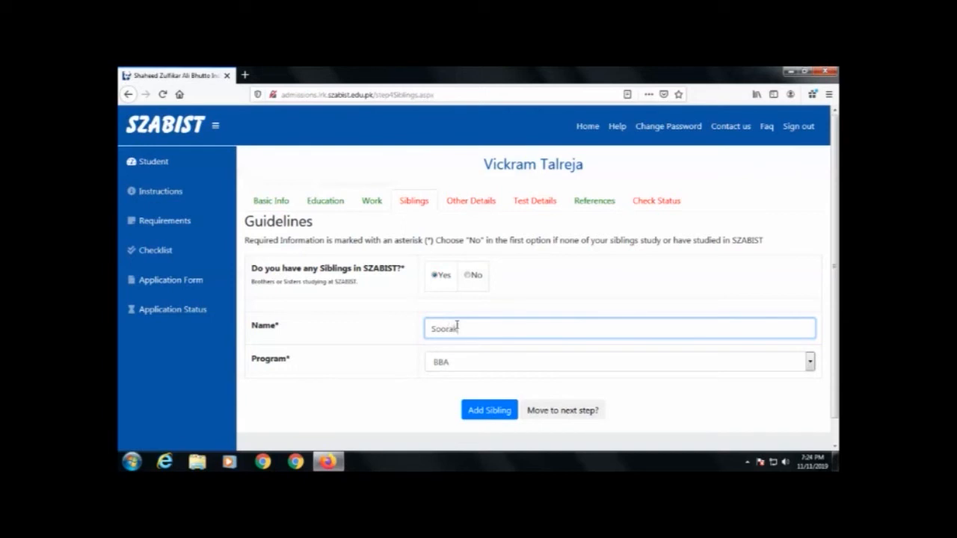
pyautogui.press('Tab')
pyautogui.click(462, 326)
pyautogui.press('Tab')
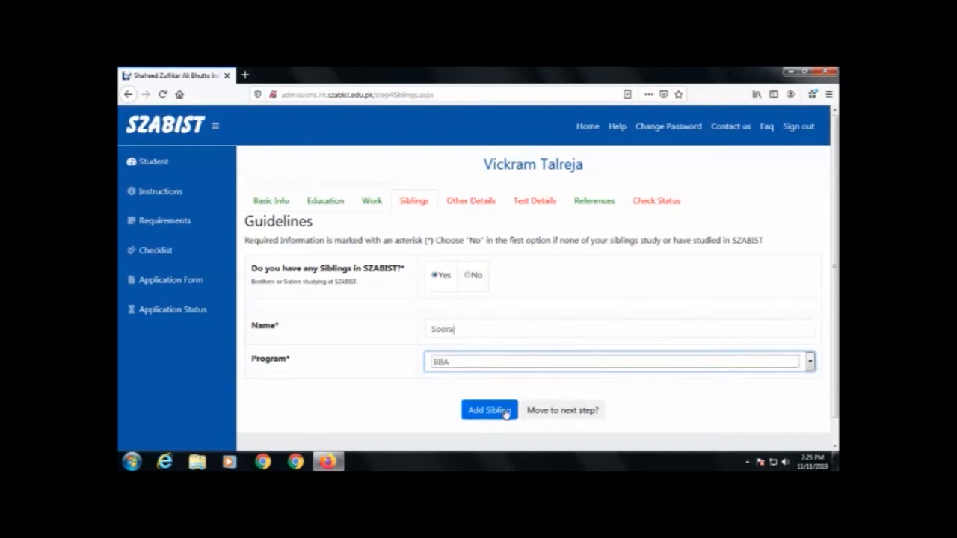
pyautogui.click(487, 411)
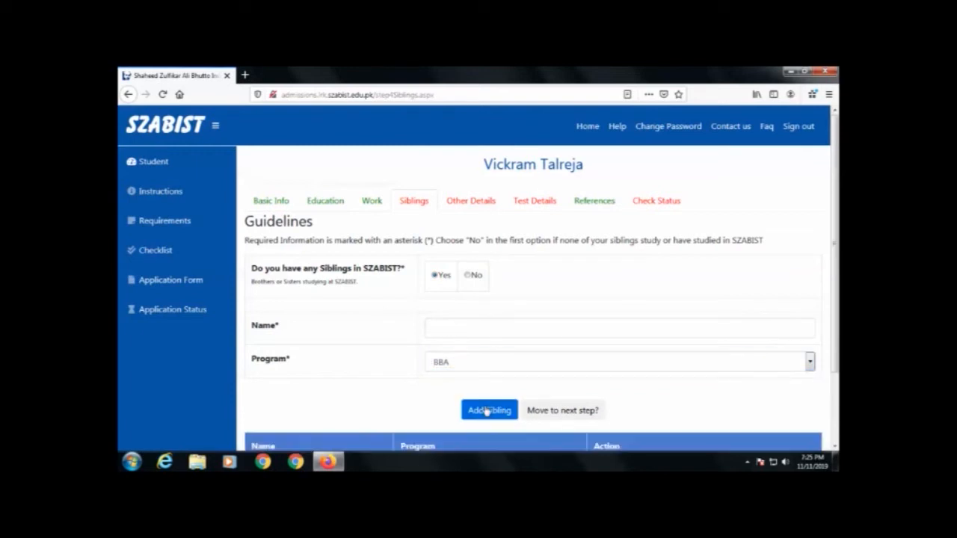
# Step: Remove that sibling entry, answer No to siblings at SZABIST, and continue
pyautogui.scroll(-2, 394, 384)
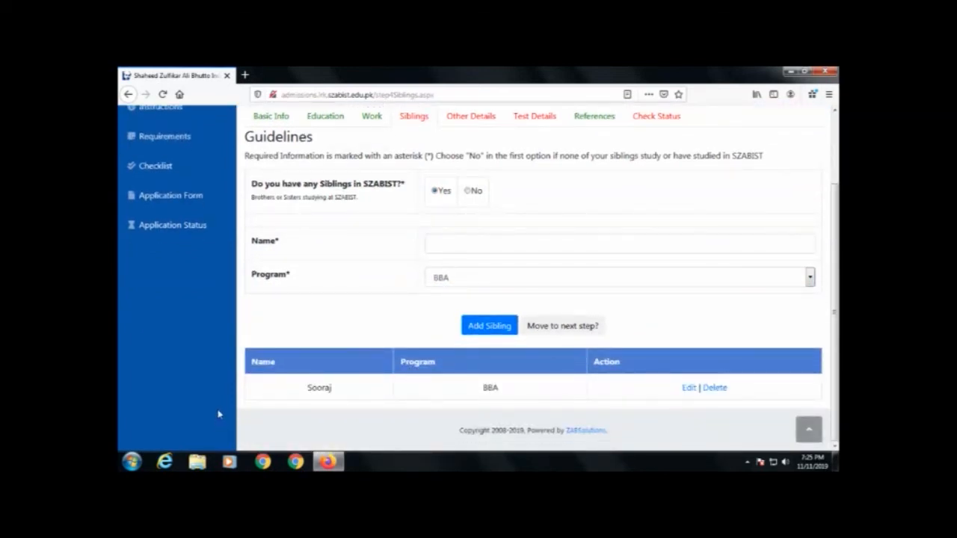
pyautogui.click(718, 393)
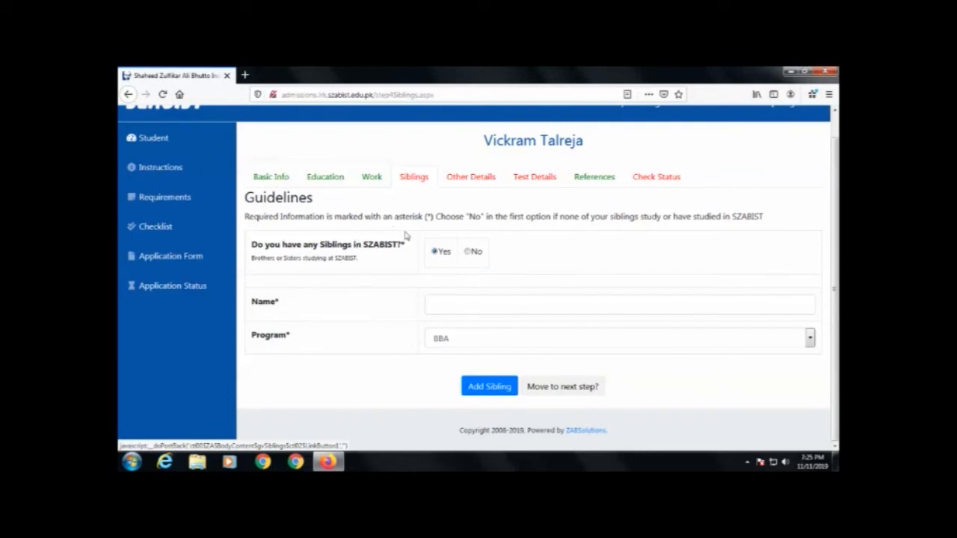
pyautogui.click(468, 253)
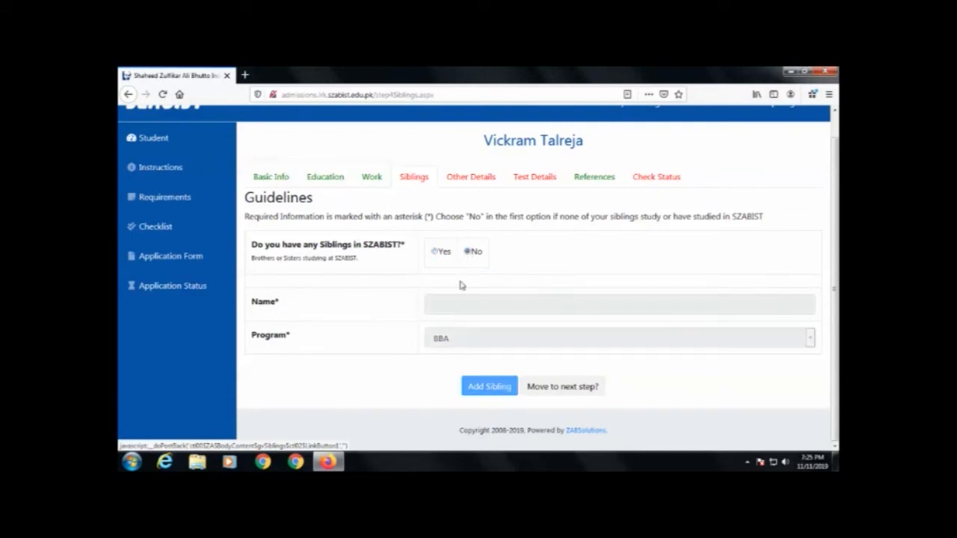
pyautogui.click(551, 388)
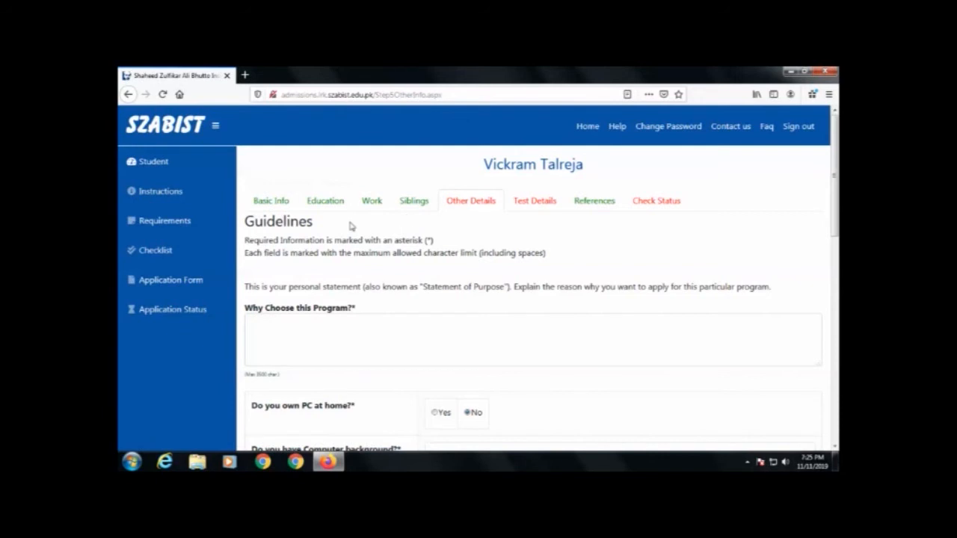
# Step: Write 'IT IS ACCORDING TO MY INTEREST' as the Why Choose this Program statement
pyautogui.scroll(-1, 453, 214)
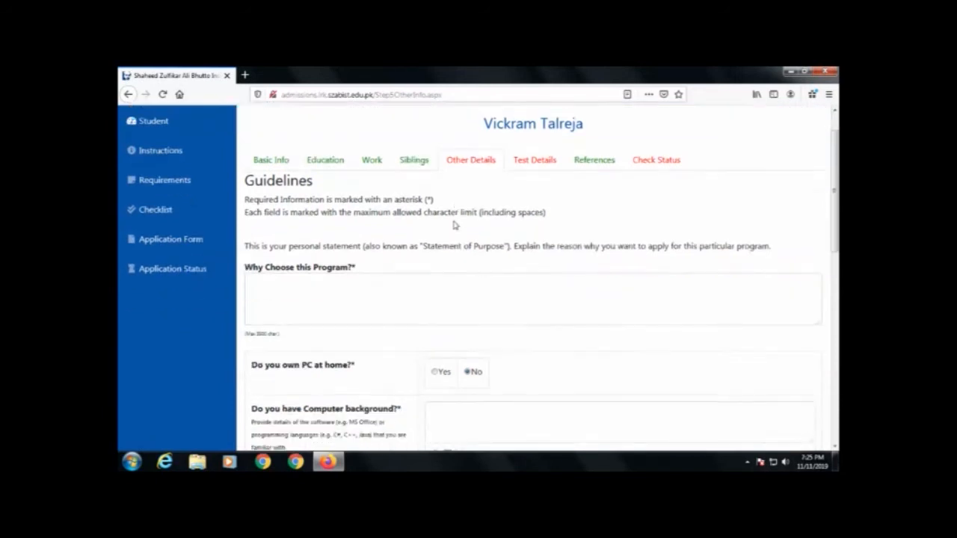
pyautogui.click(328, 283)
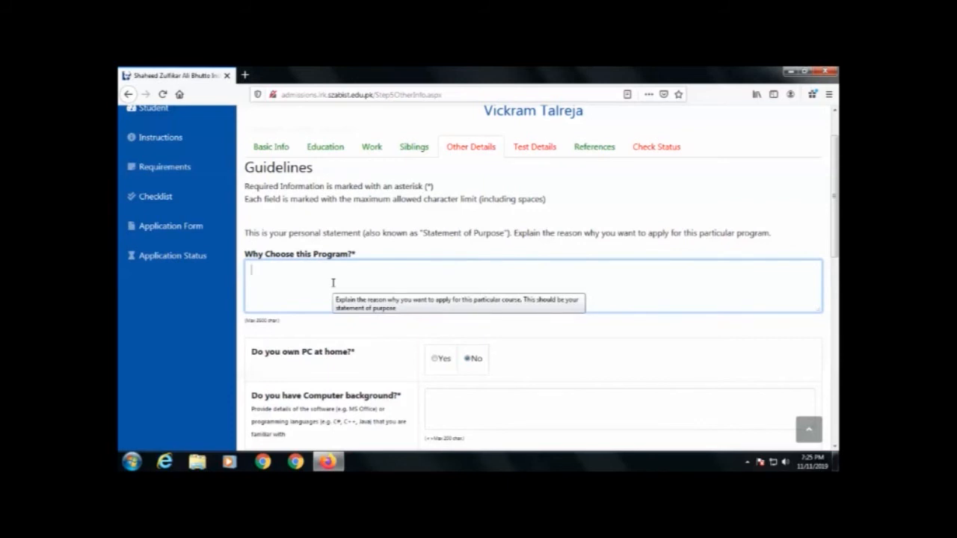
pyautogui.write('S ACCORDING TO MY INTEREST.')
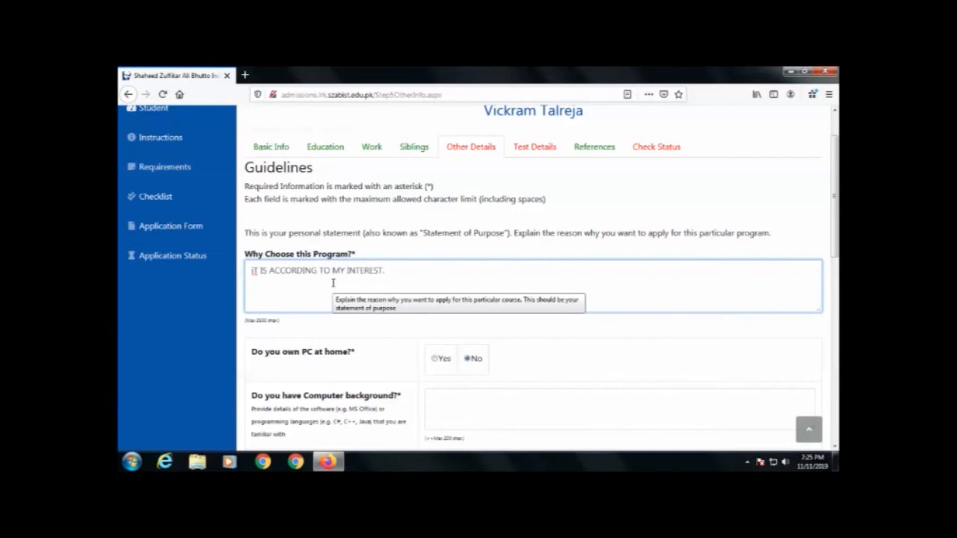
pyautogui.press('BackSpace')
pyautogui.write('I')
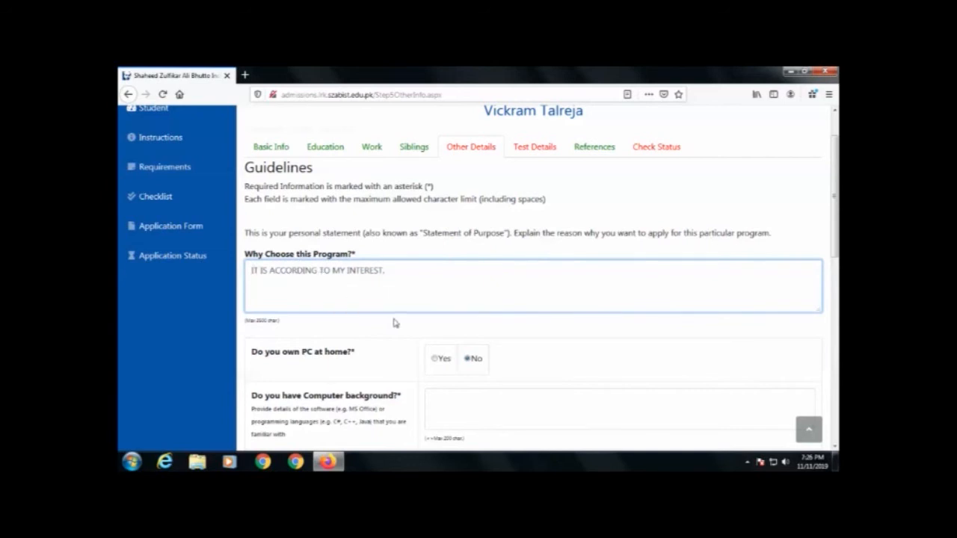
pyautogui.scroll(-3, 394, 323)
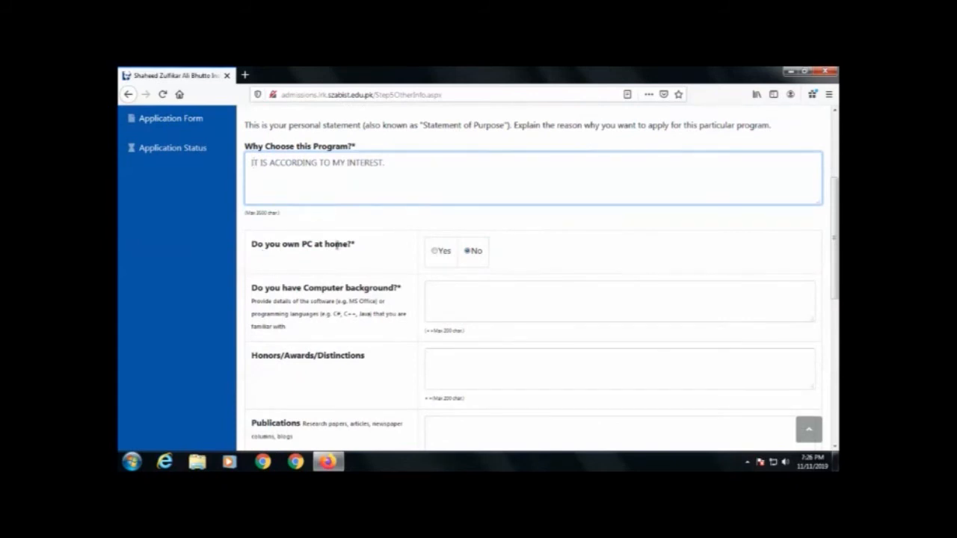
# Step: Keep PC at home as No and enter N/A for computer background and honors/awards
pyautogui.click(438, 253)
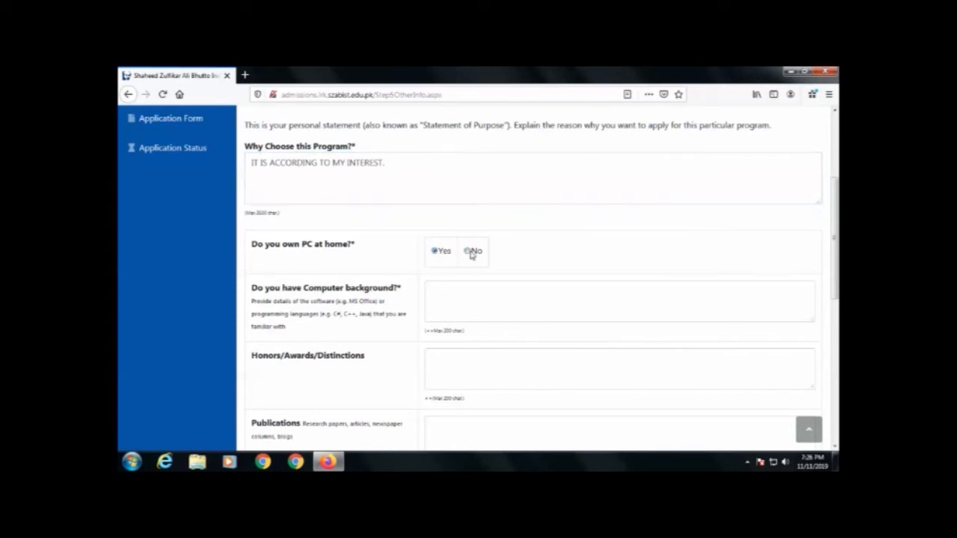
pyautogui.click(471, 253)
pyautogui.click(445, 295)
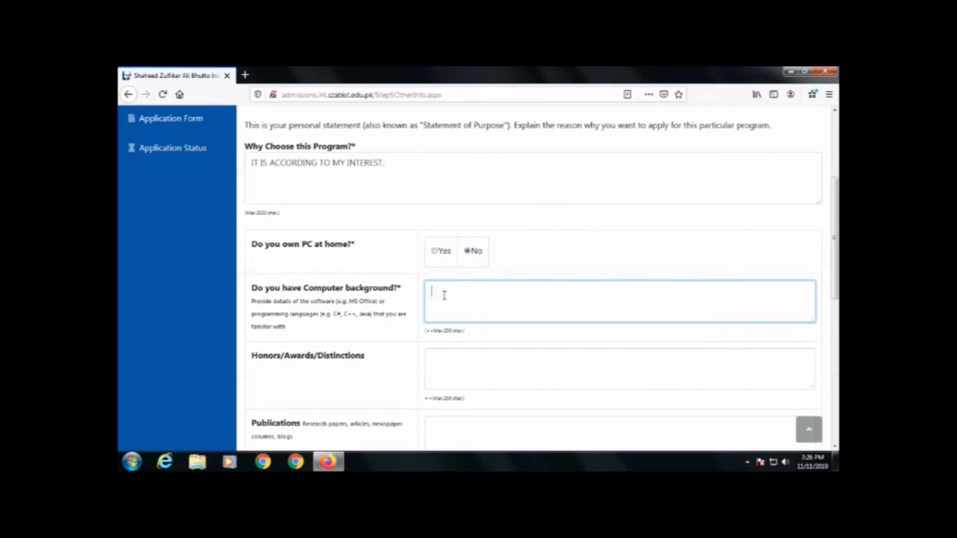
pyautogui.write('N/A')
pyautogui.scroll(-3, 456, 284)
pyautogui.click(468, 263)
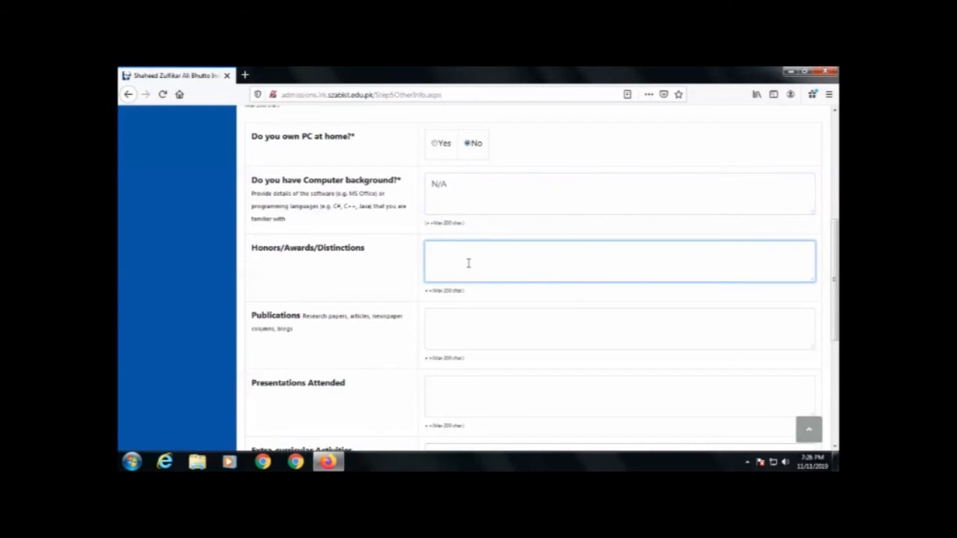
pyautogui.write('N/A')
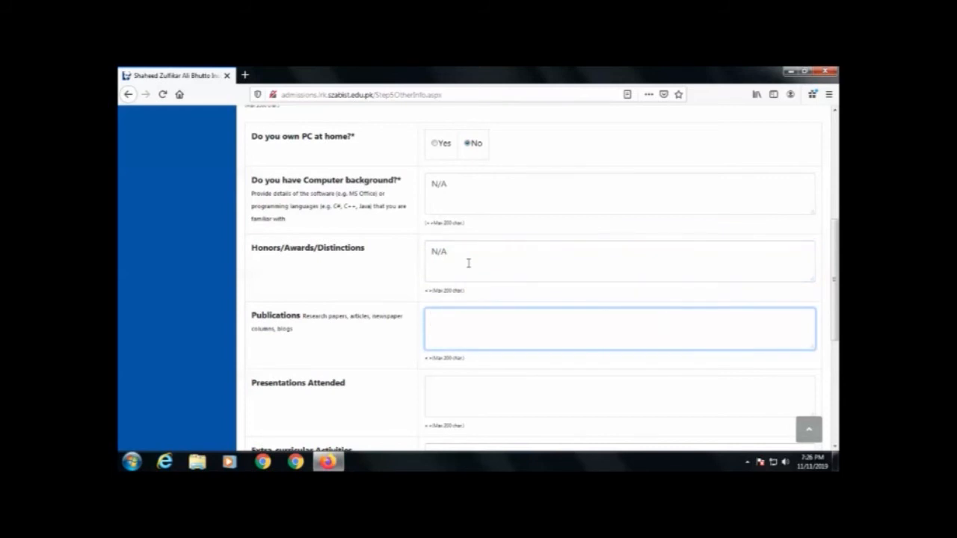
pyautogui.write('N/AN/A')
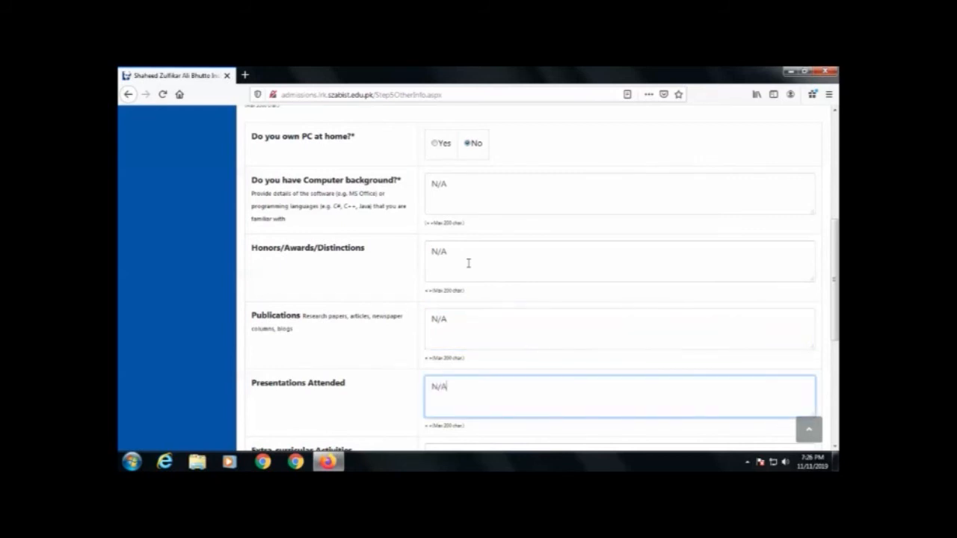
pyautogui.press('Tab')
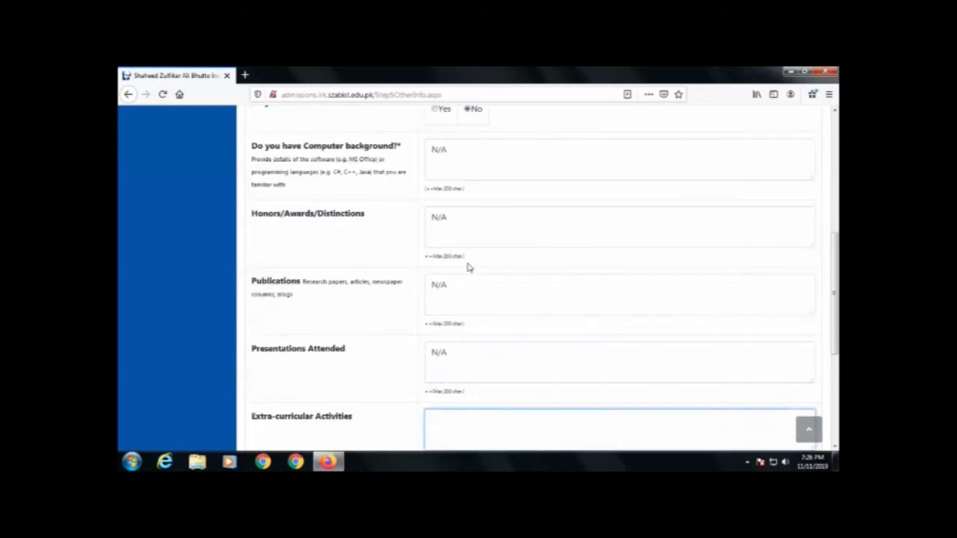
# Step: Enter 'Cricket Championship Trophy Participation' as activity, choose Parents/Relatives/Friends as source, and continue
pyautogui.scroll(-5, 387, 208)
pyautogui.write('Cric')
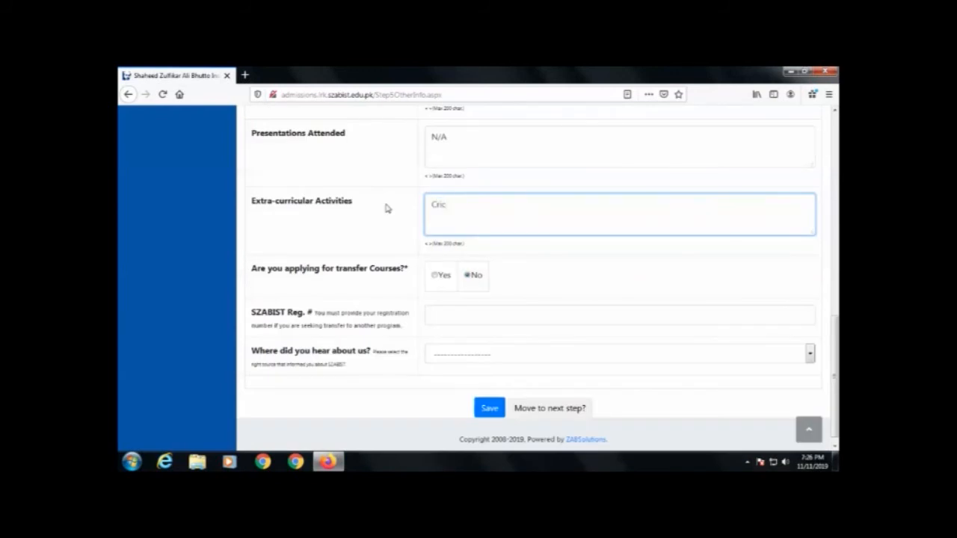
pyautogui.write('ket Championship Trophy ')
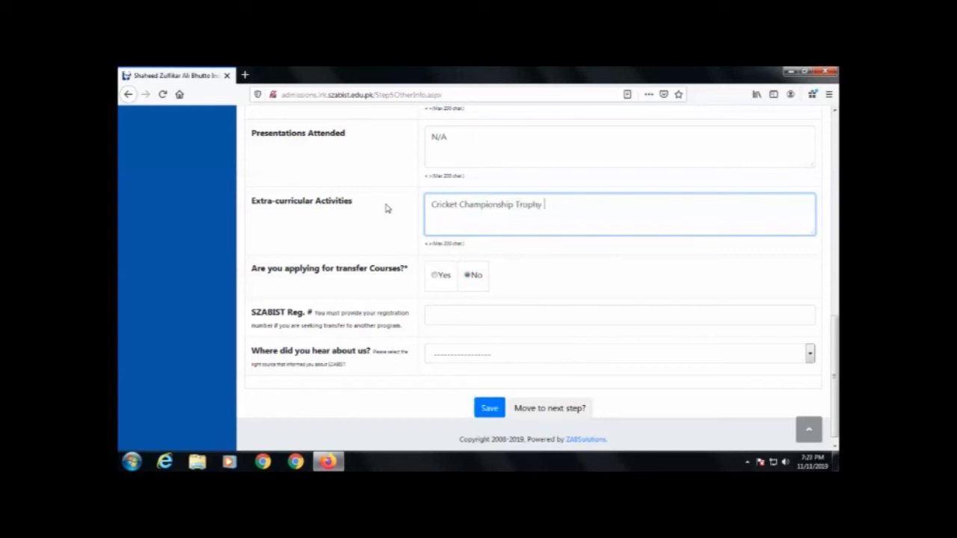
pyautogui.write('Participation')
pyautogui.click(448, 315)
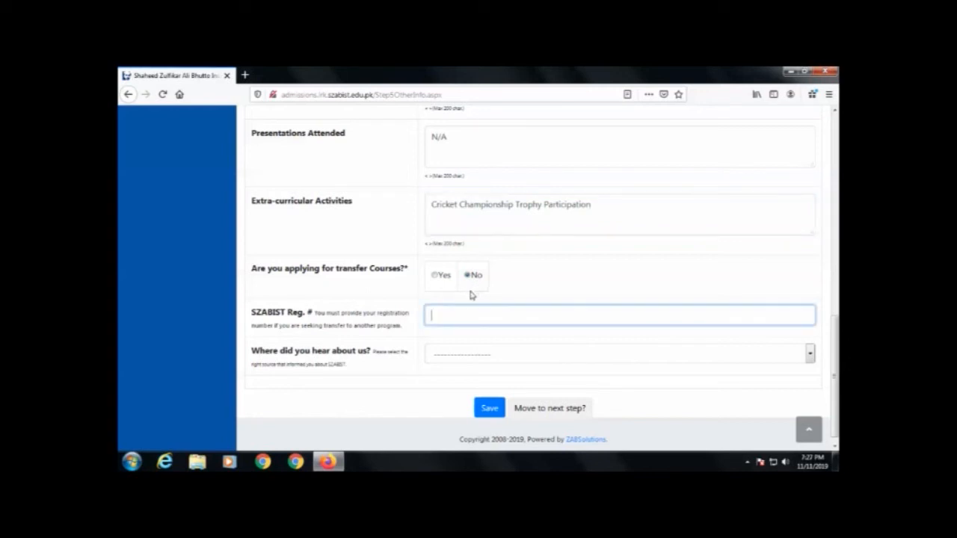
pyautogui.click(420, 350)
pyautogui.click(452, 356)
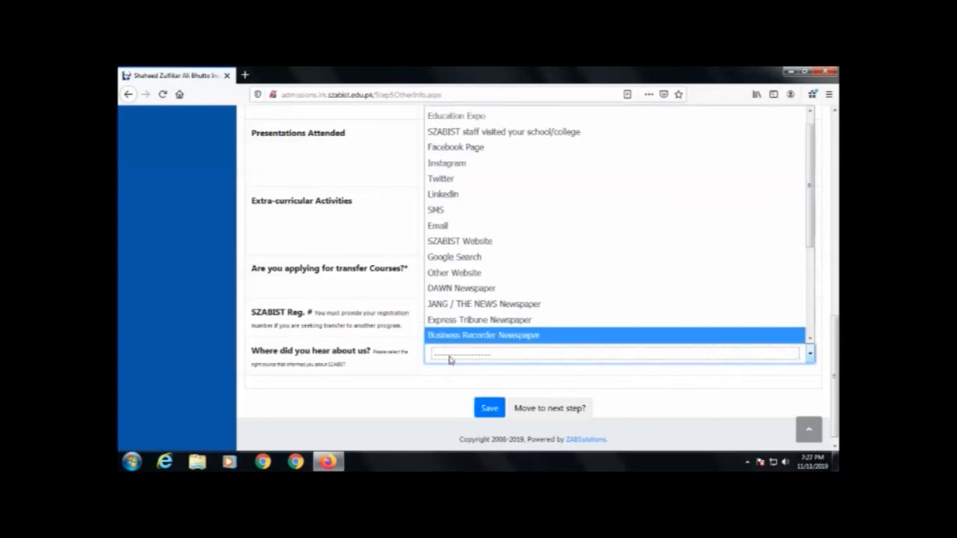
pyautogui.click(451, 357)
pyautogui.click(451, 357)
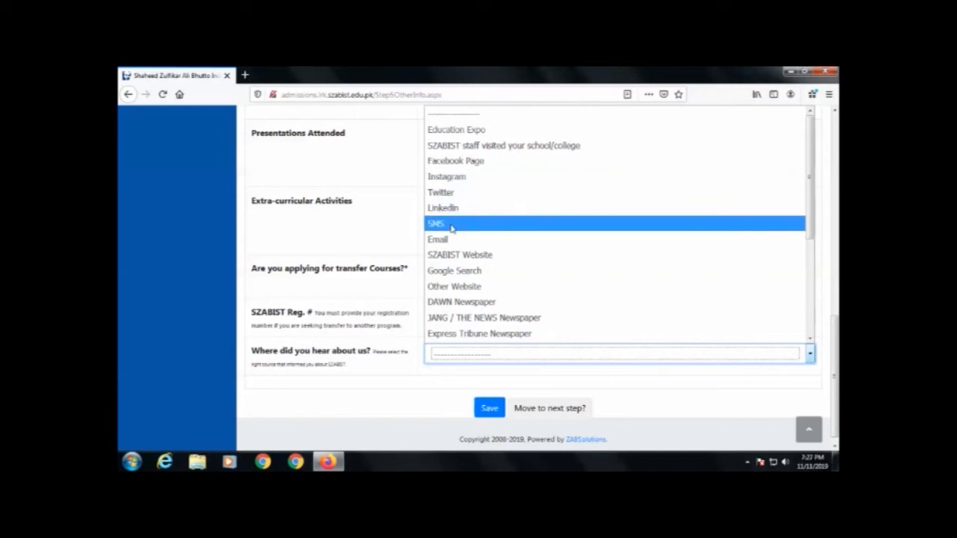
pyautogui.scroll(-3, 448, 254)
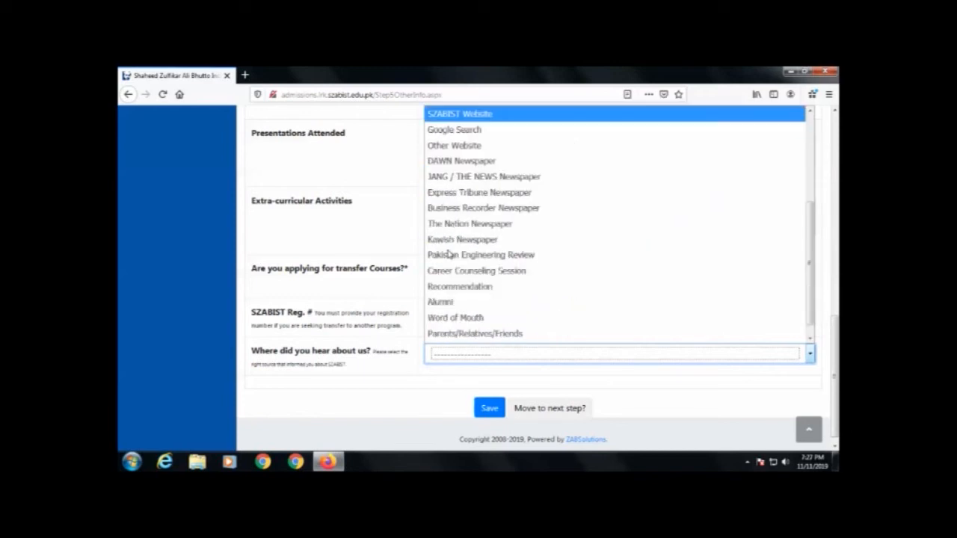
pyautogui.scroll(-1, 448, 255)
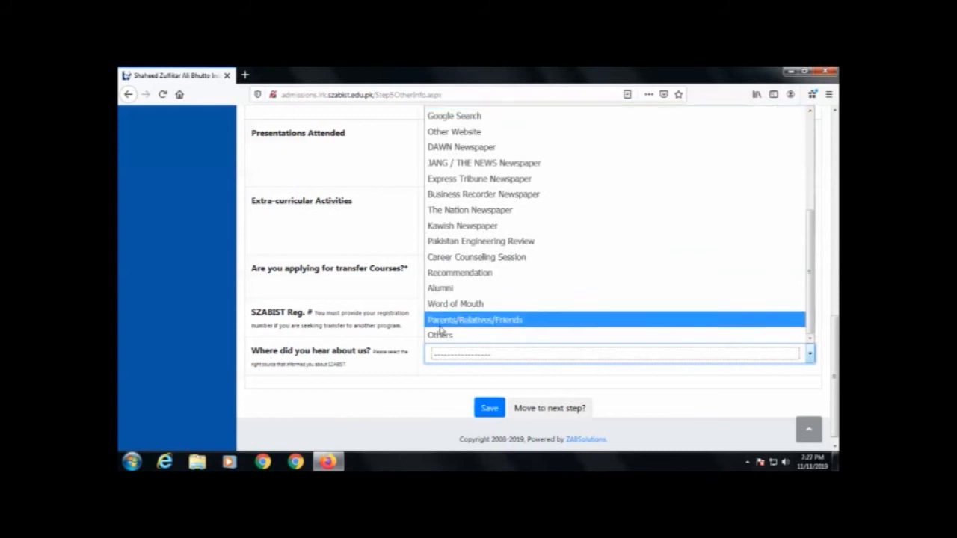
pyautogui.click(490, 320)
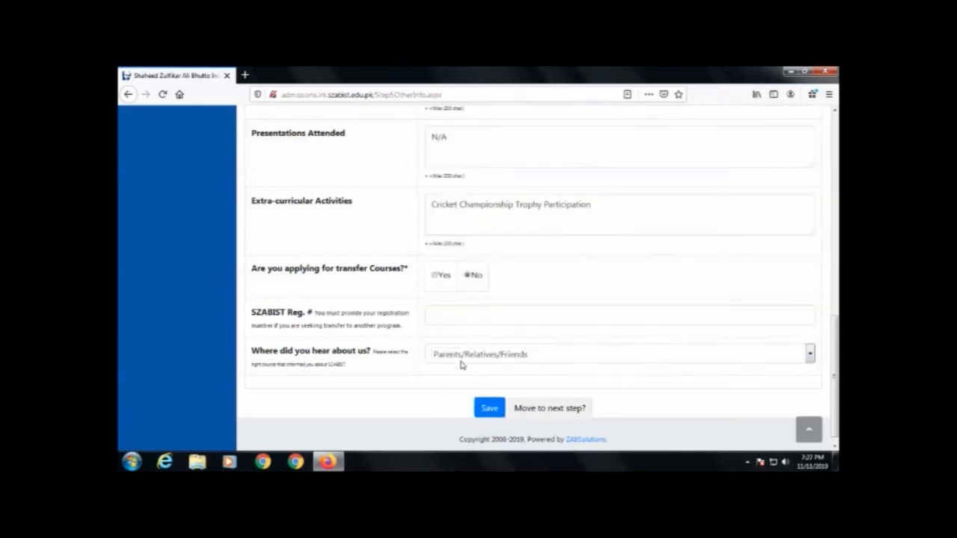
pyautogui.click(541, 400)
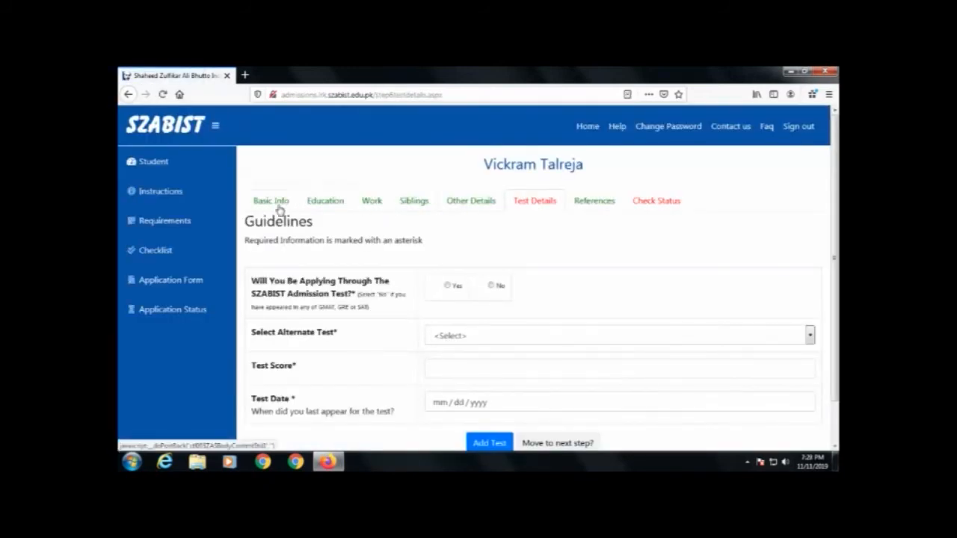
# Step: Choose Yes for the SZABIST Admission Test and continue to References
pyautogui.scroll(-1, 468, 258)
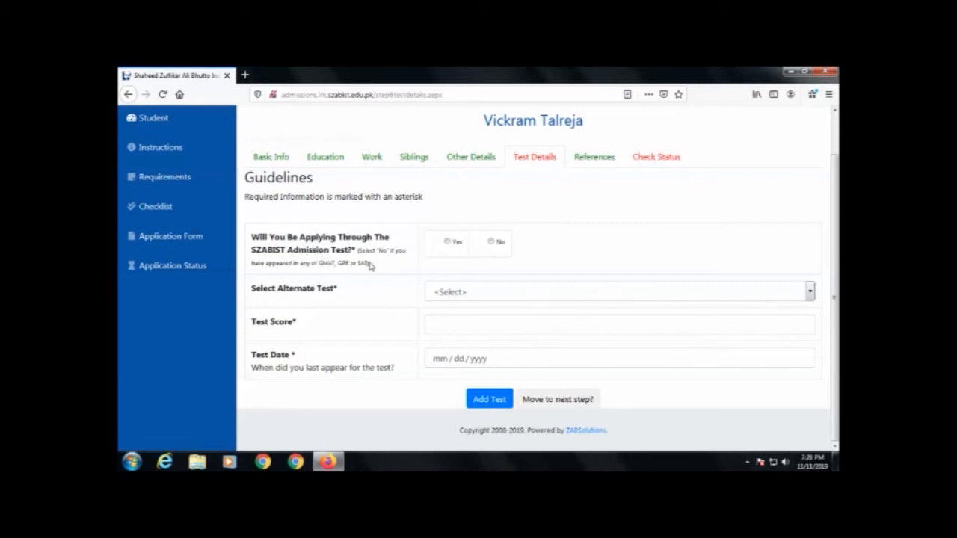
pyautogui.click(448, 243)
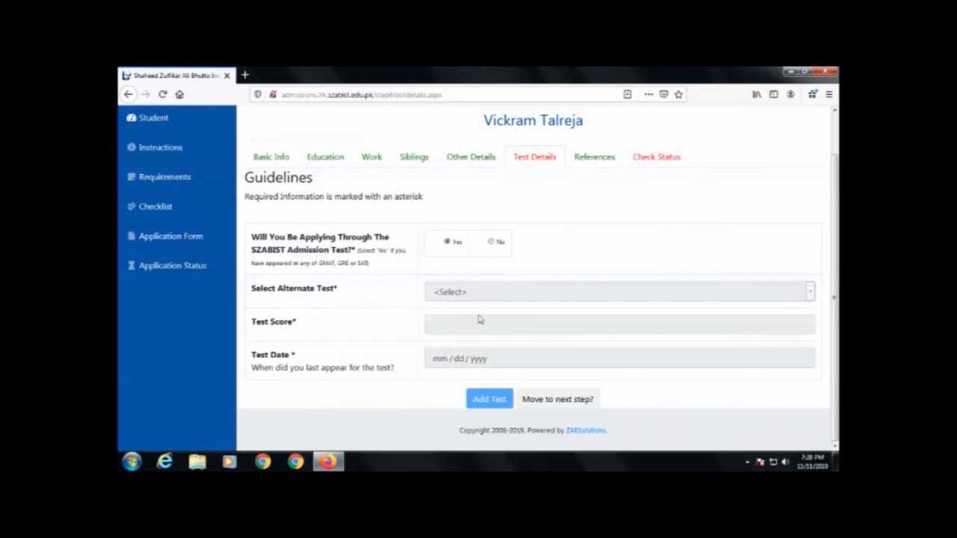
pyautogui.click(555, 399)
pyautogui.scroll(-1, 546, 281)
pyautogui.scroll(-2, 546, 281)
pyautogui.scroll(3, 526, 279)
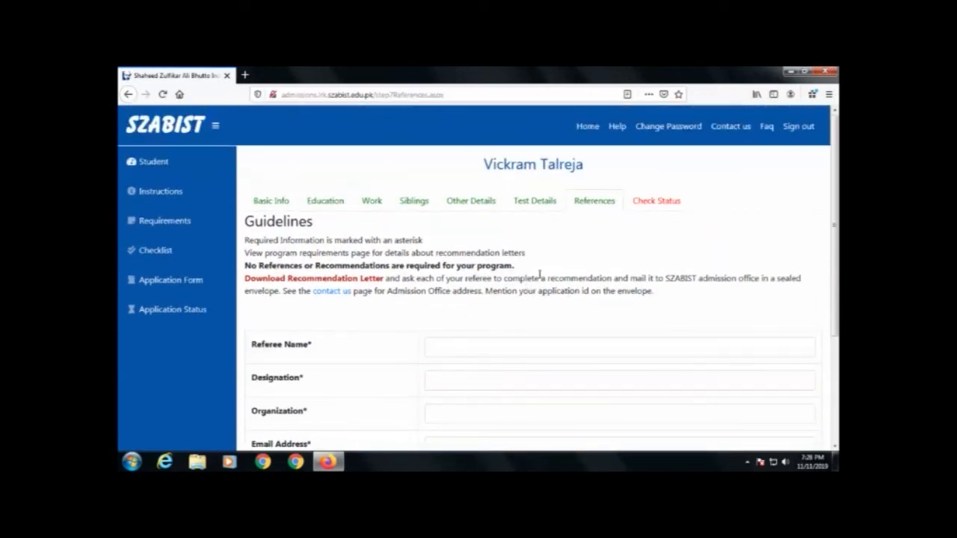
# Step: Review the References page, which requires no referees, and continue to Check Status
pyautogui.scroll(-2, 532, 279)
pyautogui.scroll(-2, 354, 322)
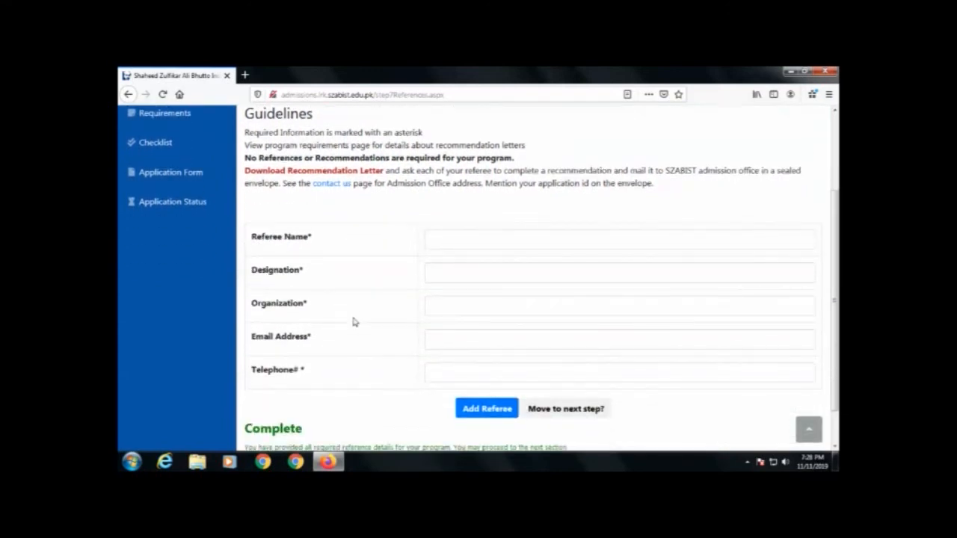
pyautogui.scroll(3, 430, 306)
pyautogui.scroll(-3, 412, 312)
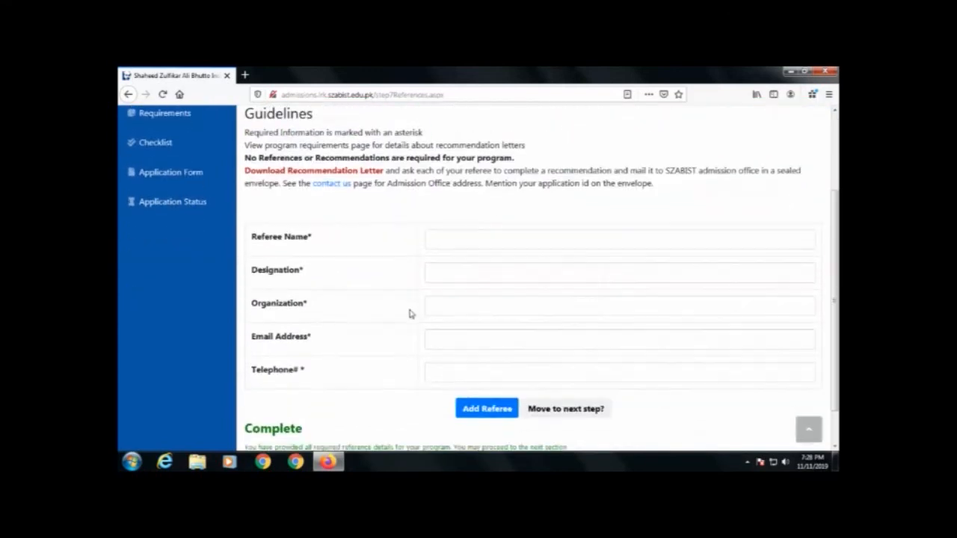
pyautogui.scroll(-2, 410, 314)
pyautogui.scroll(5, 340, 349)
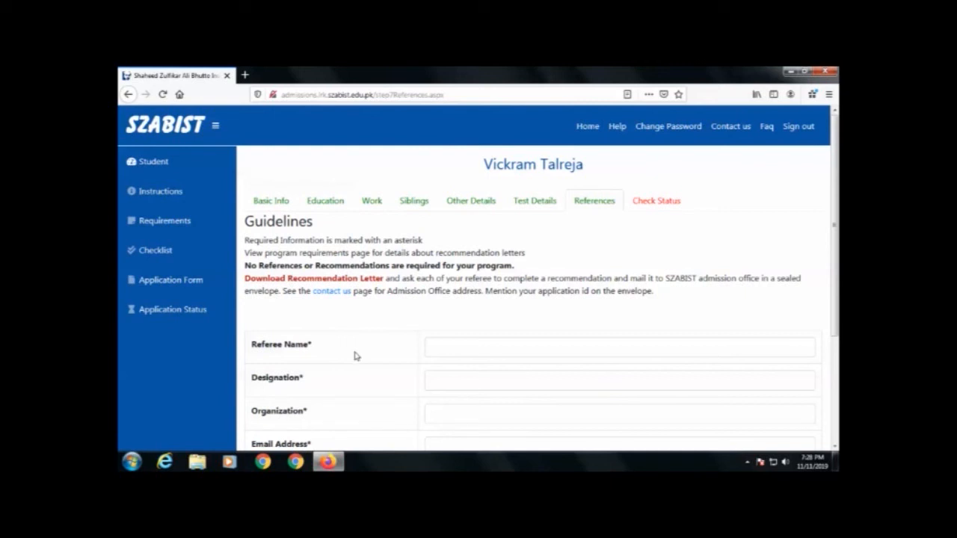
pyautogui.scroll(-3, 504, 411)
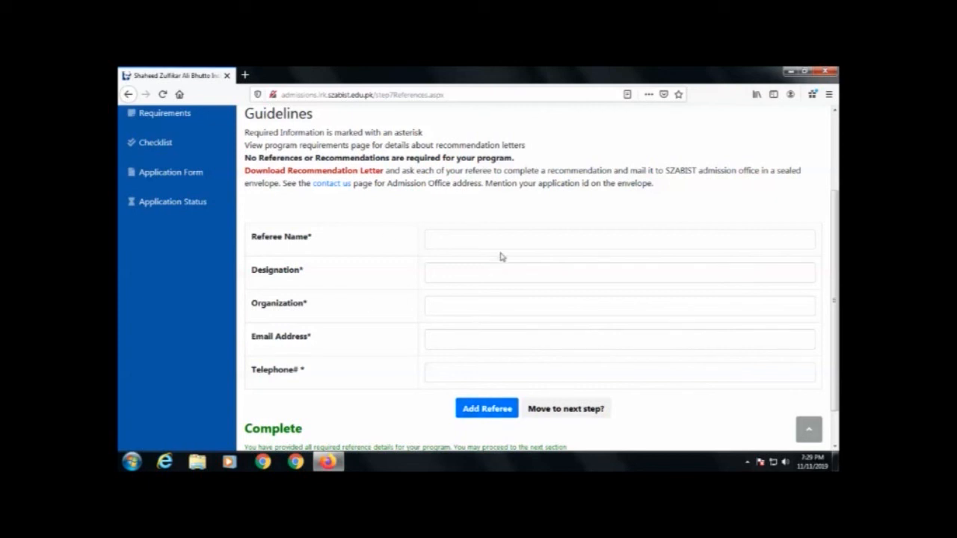
pyautogui.scroll(-2, 465, 409)
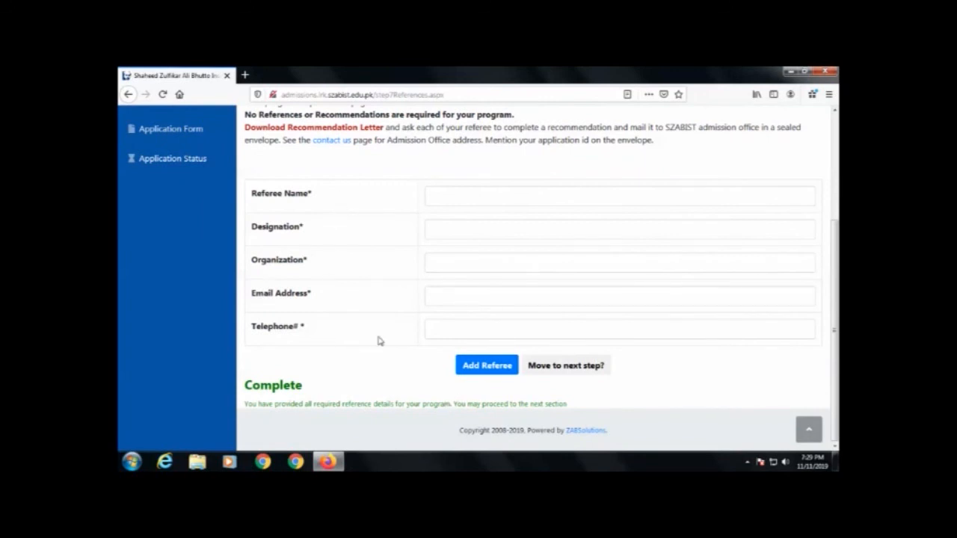
pyautogui.scroll(3, 378, 341)
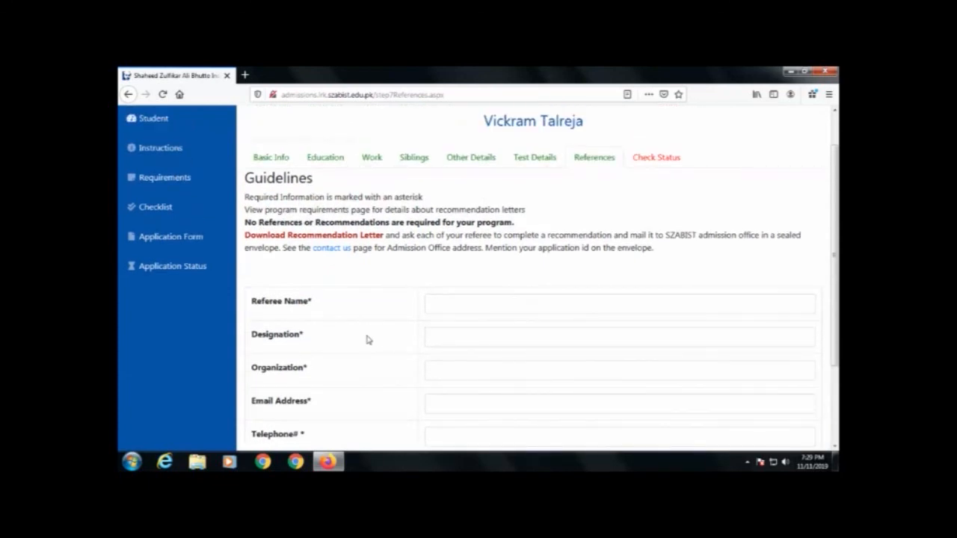
pyautogui.scroll(-3, 397, 339)
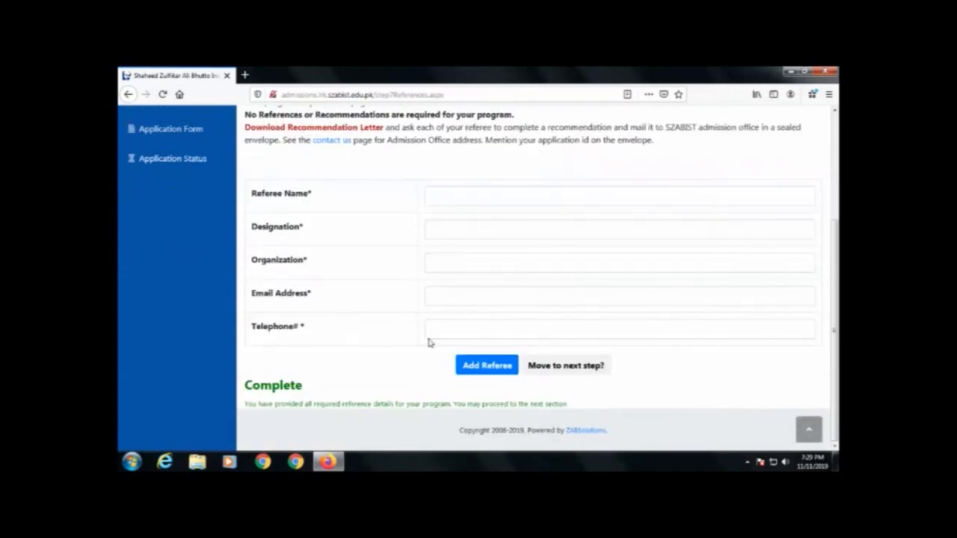
pyautogui.click(557, 366)
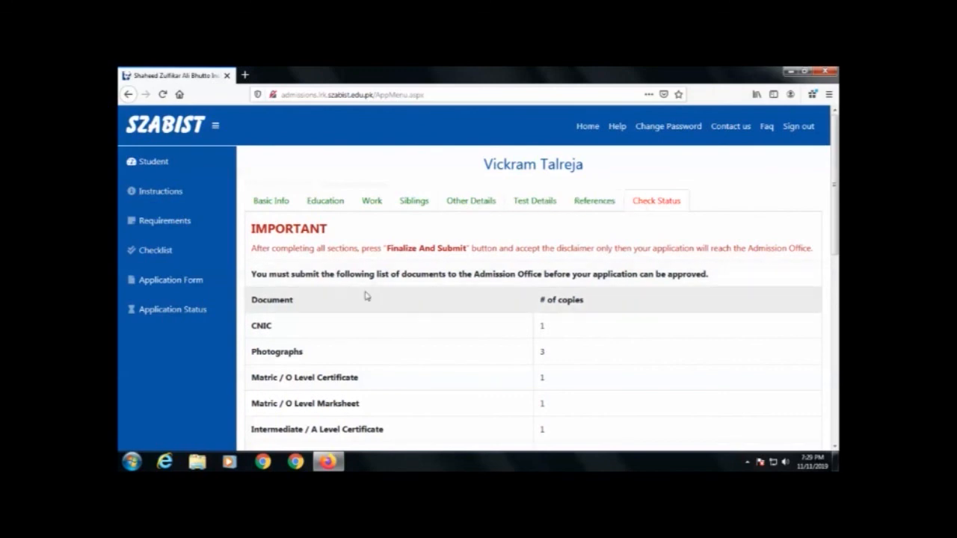
pyautogui.scroll(-2, 366, 295)
pyautogui.scroll(-2, 366, 296)
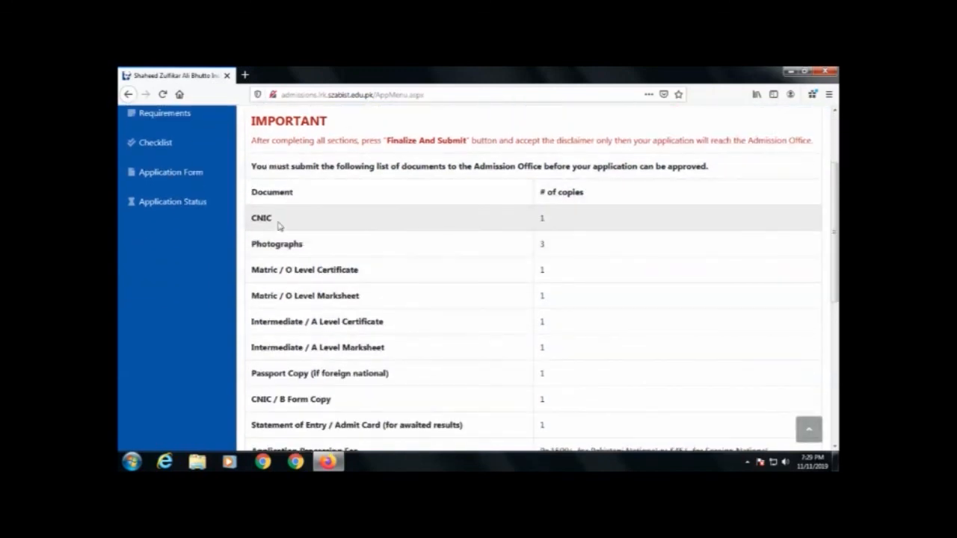
pyautogui.scroll(-1, 278, 226)
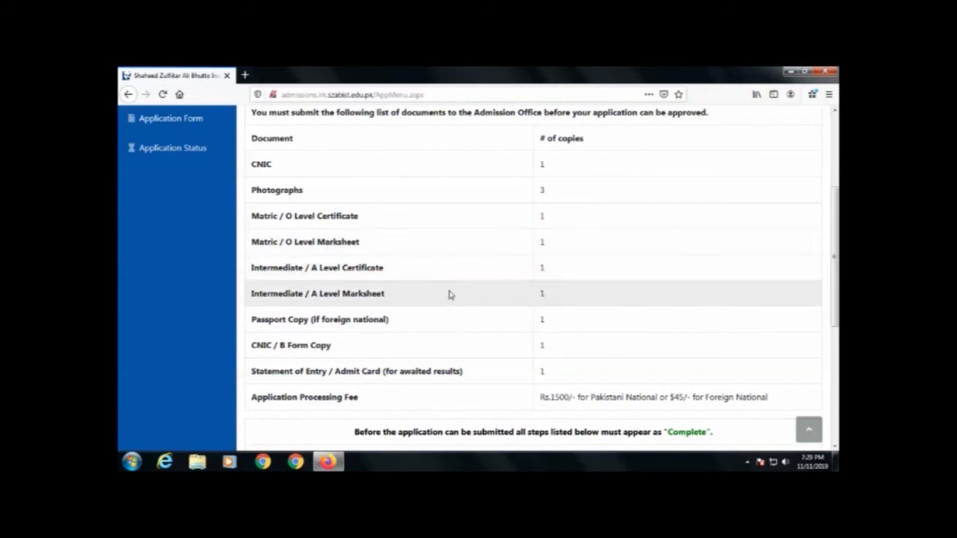
pyautogui.scroll(-5, 289, 219)
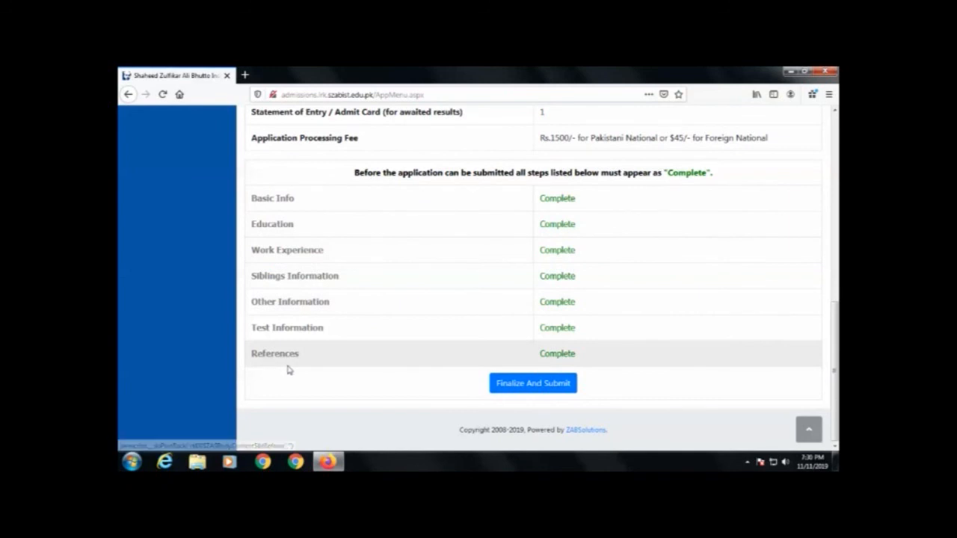
# Step: Finalize and submit the application, accepting the UNDERTAKING
pyautogui.click(528, 385)
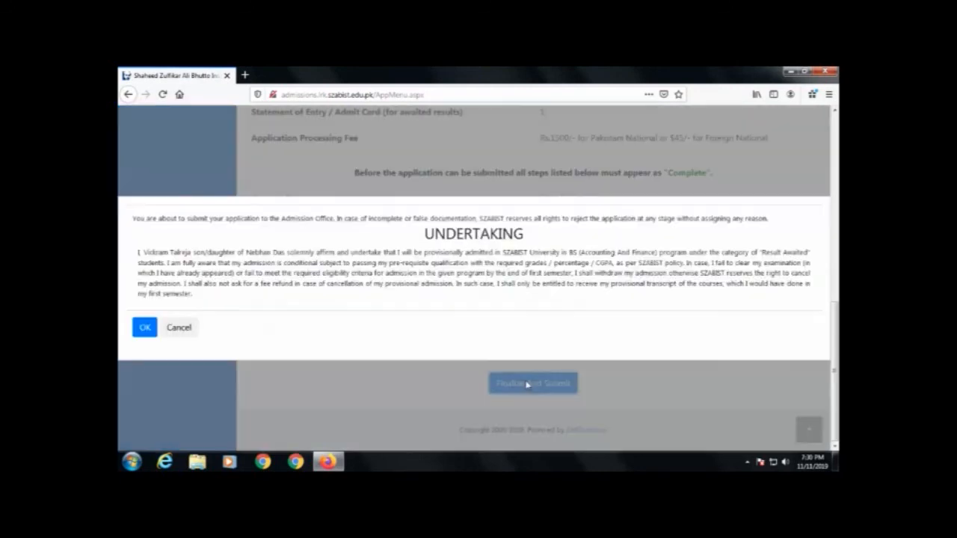
pyautogui.click(145, 331)
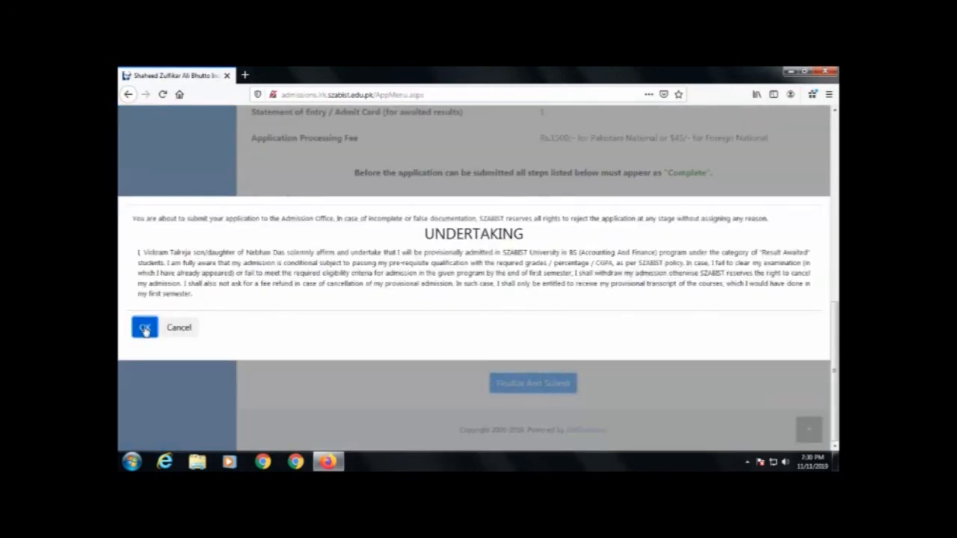
pyautogui.click(145, 329)
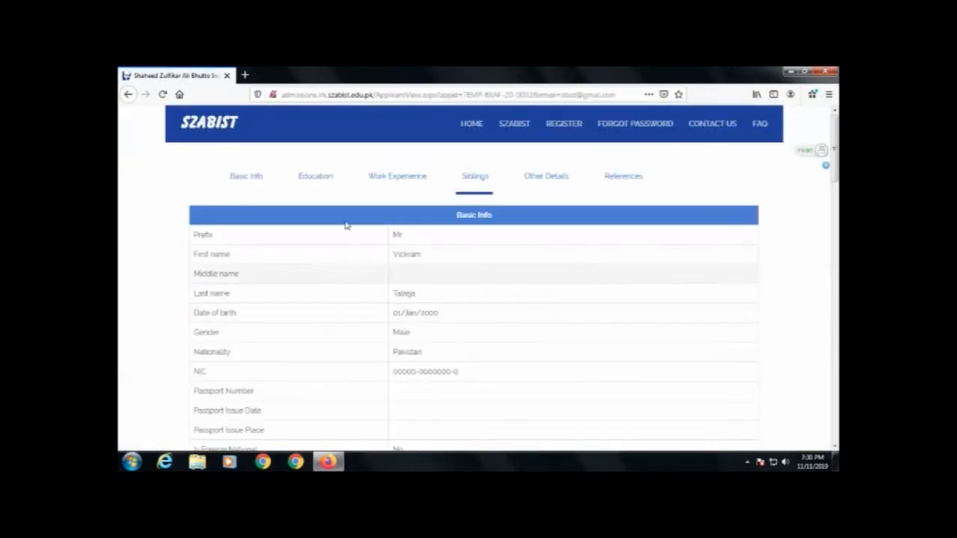
# Step: Review the submitted application details and return to the status home page
pyautogui.scroll(-6, 316, 258)
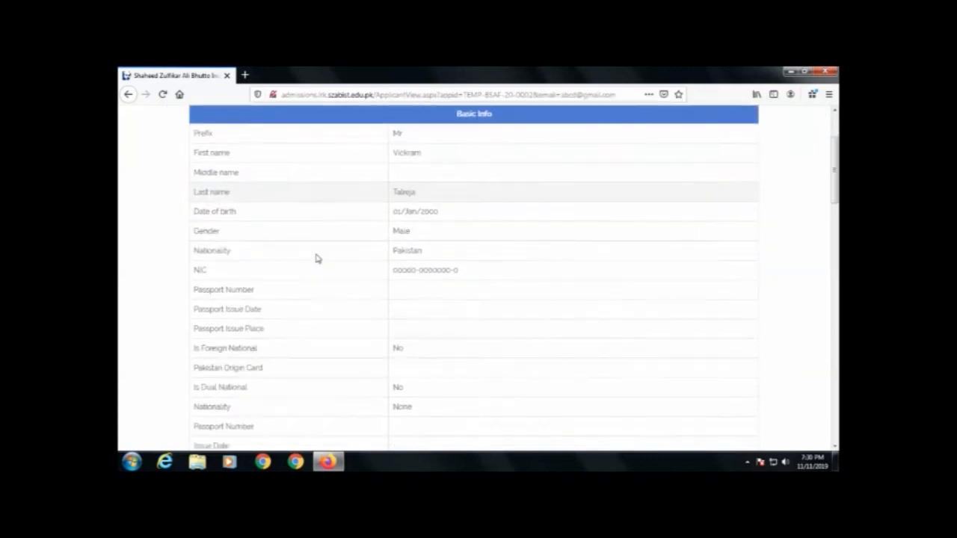
pyautogui.scroll(-13, 316, 258)
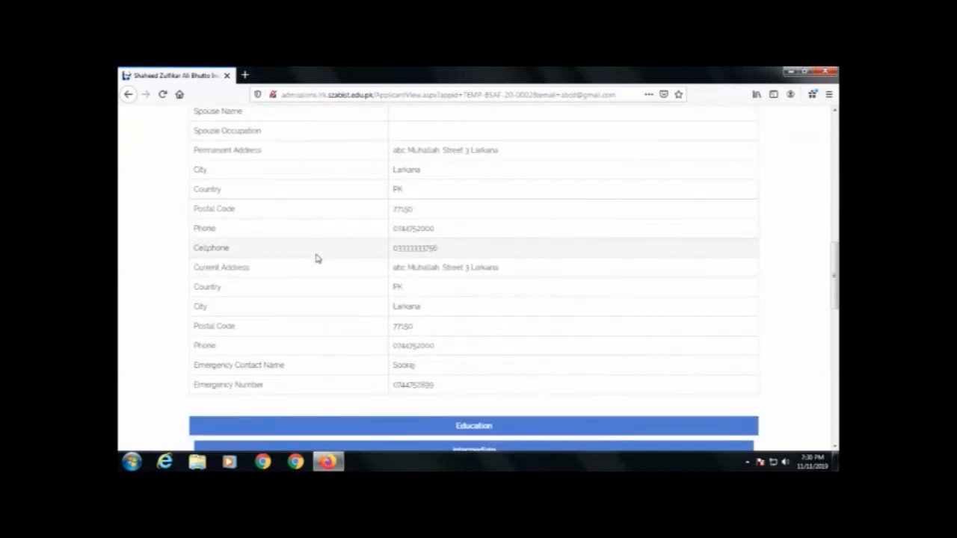
pyautogui.scroll(-10, 315, 258)
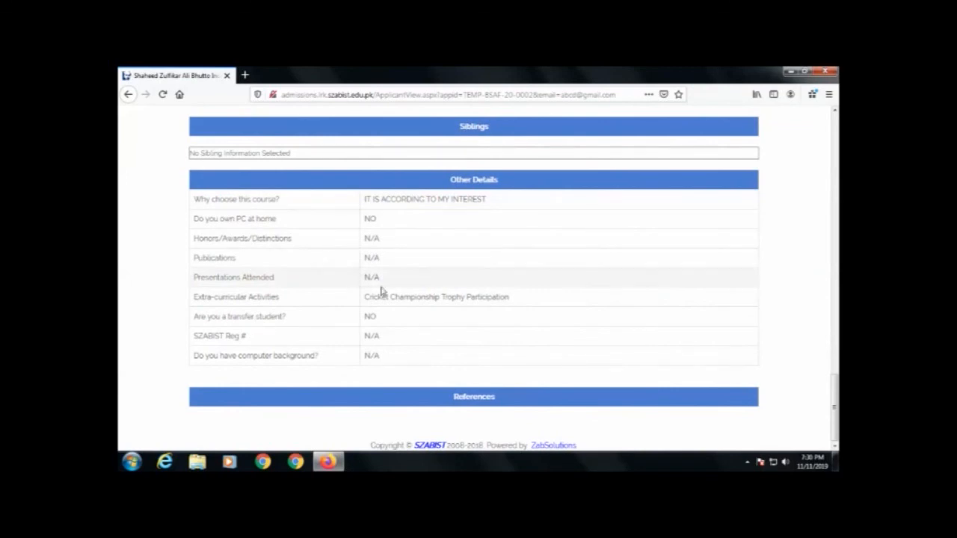
pyautogui.scroll(20, 380, 292)
pyautogui.scroll(3, 380, 292)
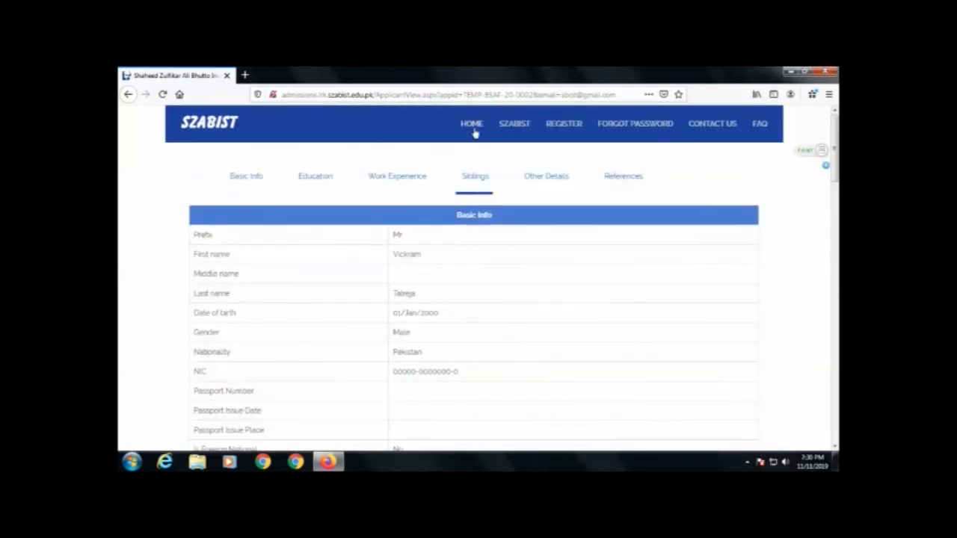
pyautogui.click(471, 126)
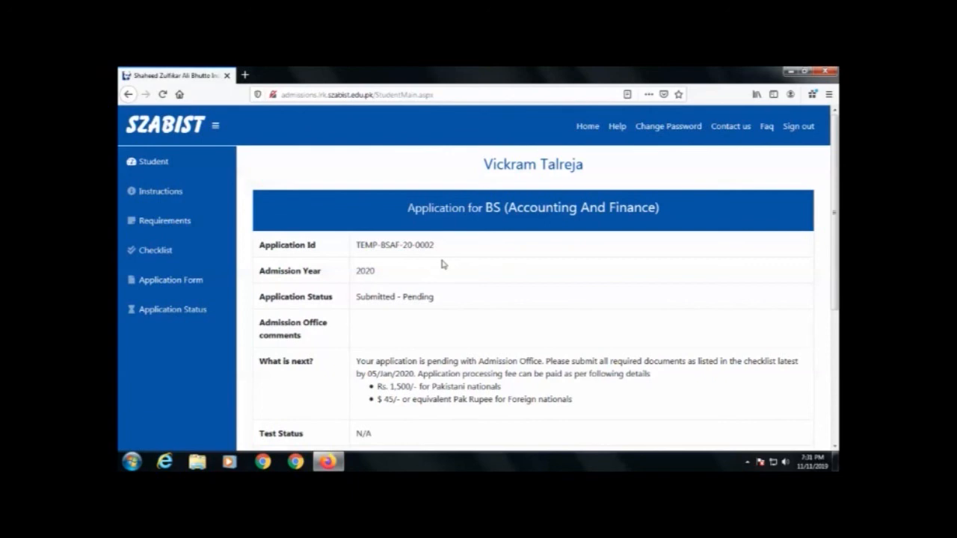
# Step: Open the Rs.1500/- application processing fee challan and cancel the print dialog
pyautogui.scroll(-5, 442, 263)
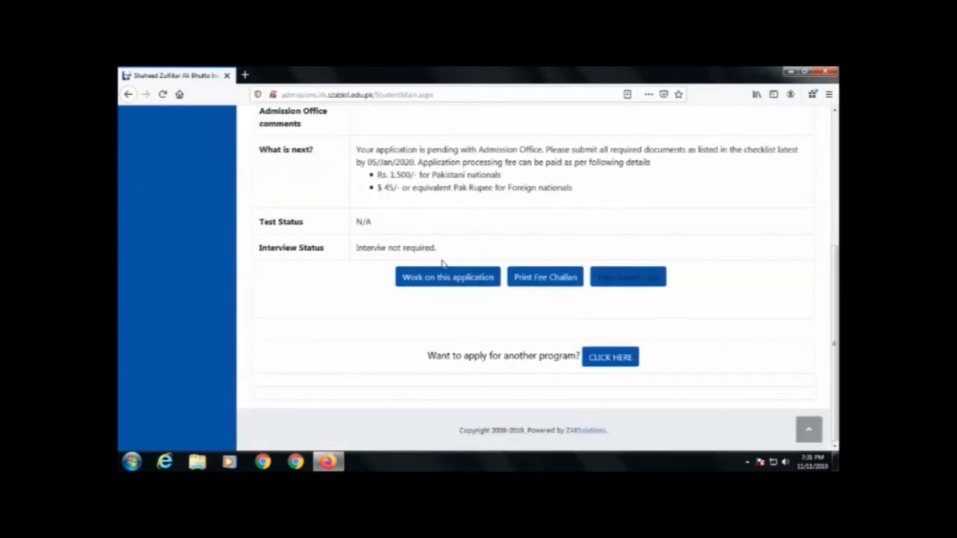
pyautogui.click(544, 283)
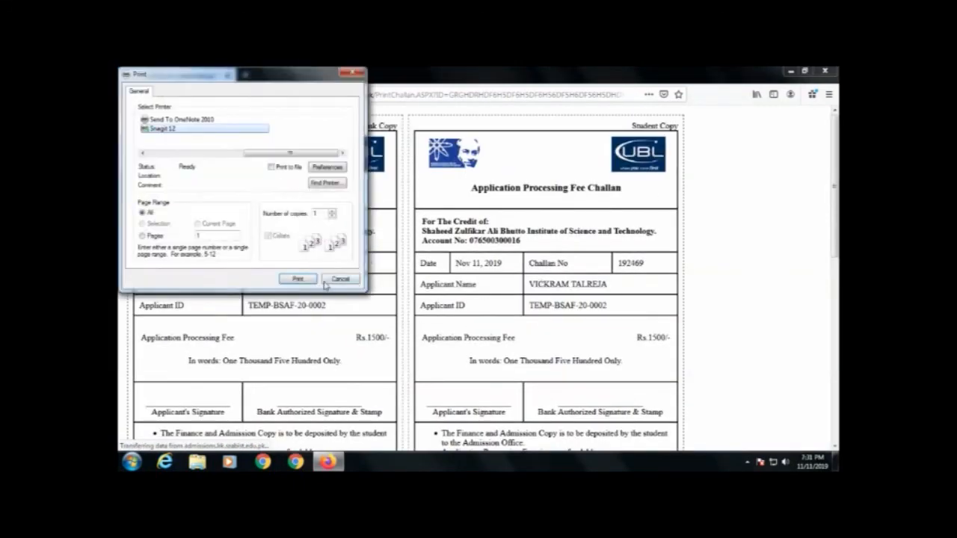
pyautogui.click(338, 279)
# Step: Review the whole fee challan, then go back to the student dashboard
pyautogui.scroll(-4, 328, 314)
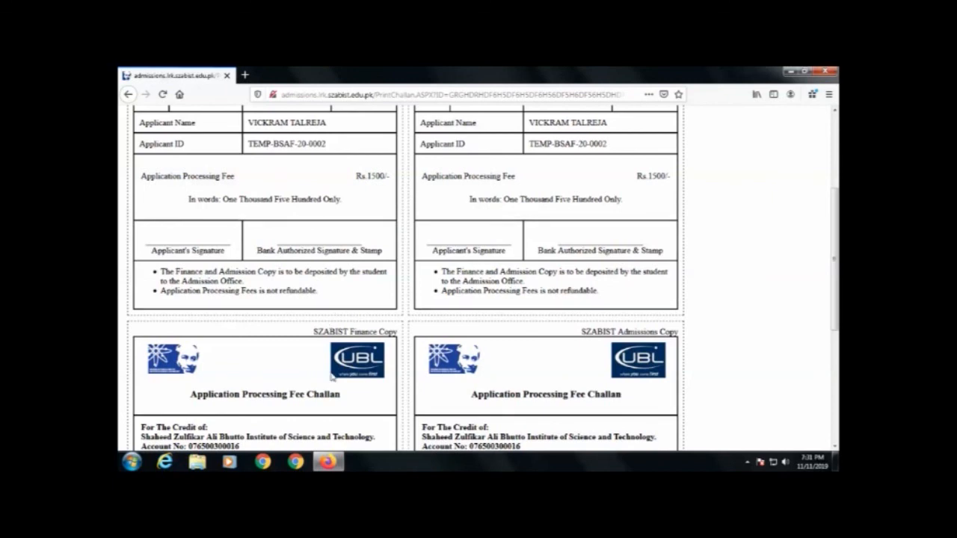
pyautogui.scroll(-4, 332, 378)
pyautogui.scroll(-2, 331, 376)
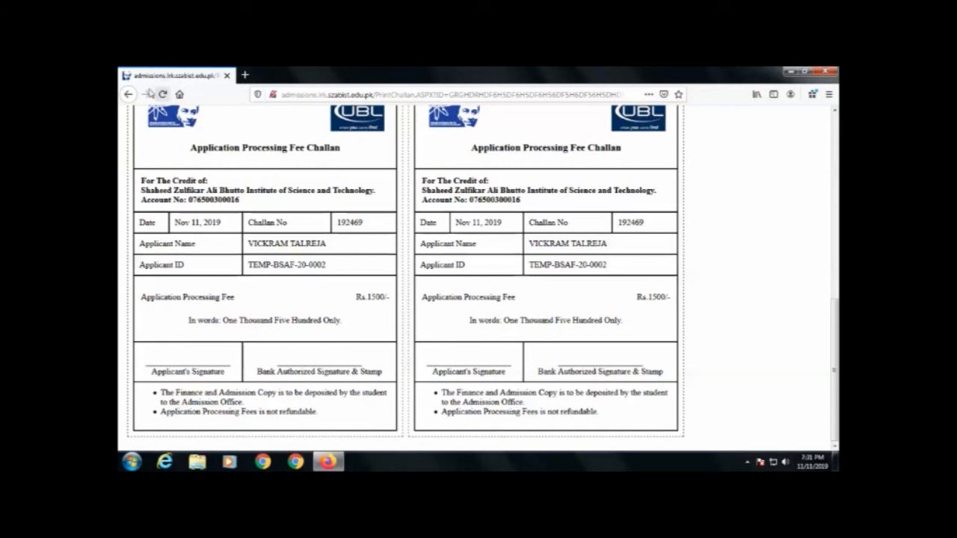
pyautogui.click(127, 94)
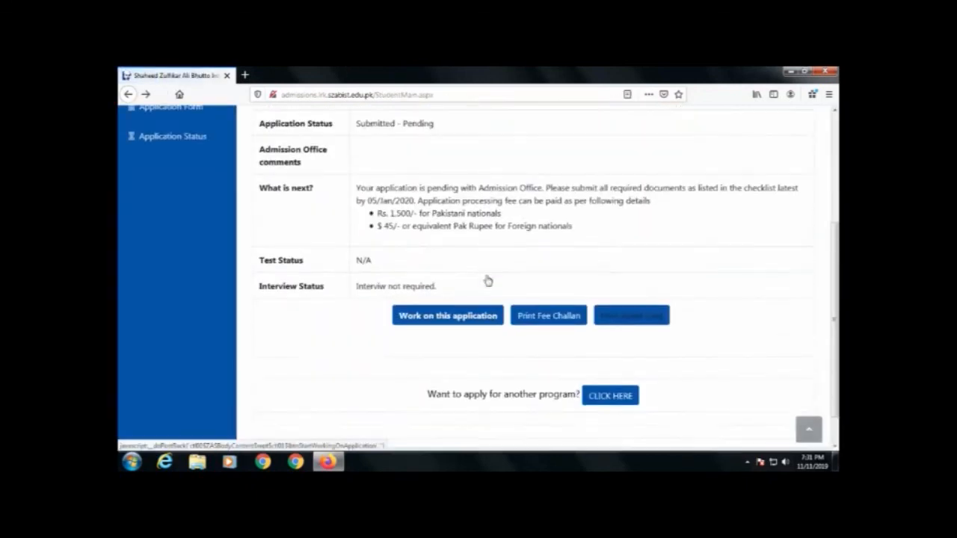
# Step: Sign out of the student account and confirm the sign-out
pyautogui.scroll(5, 488, 280)
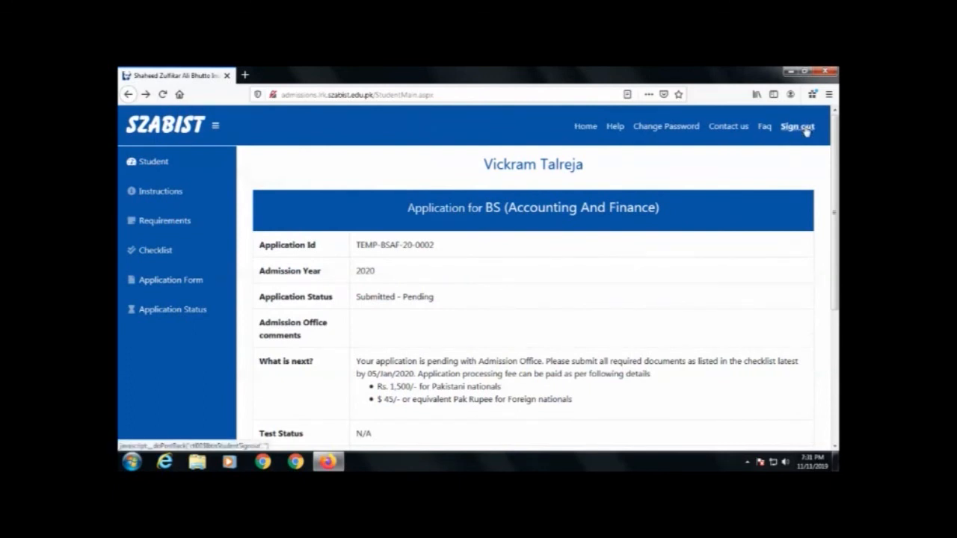
pyautogui.click(805, 128)
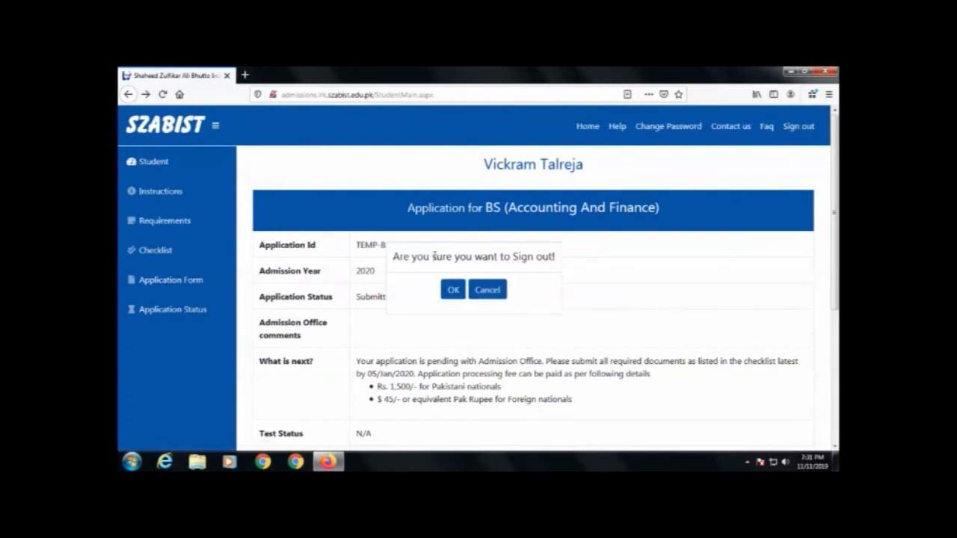
pyautogui.click(451, 291)
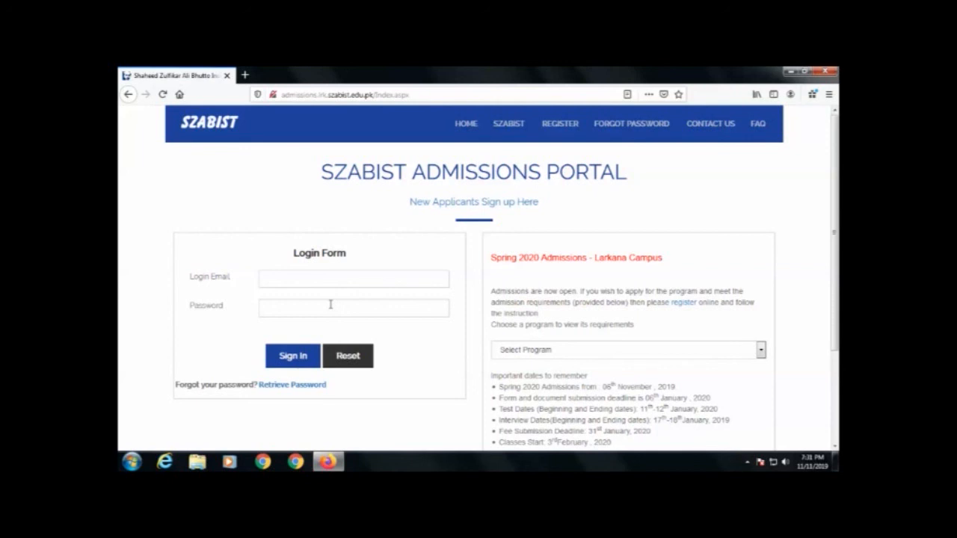
# Step: Log back in with the account email and password to reopen the dashboard
pyautogui.click(320, 272)
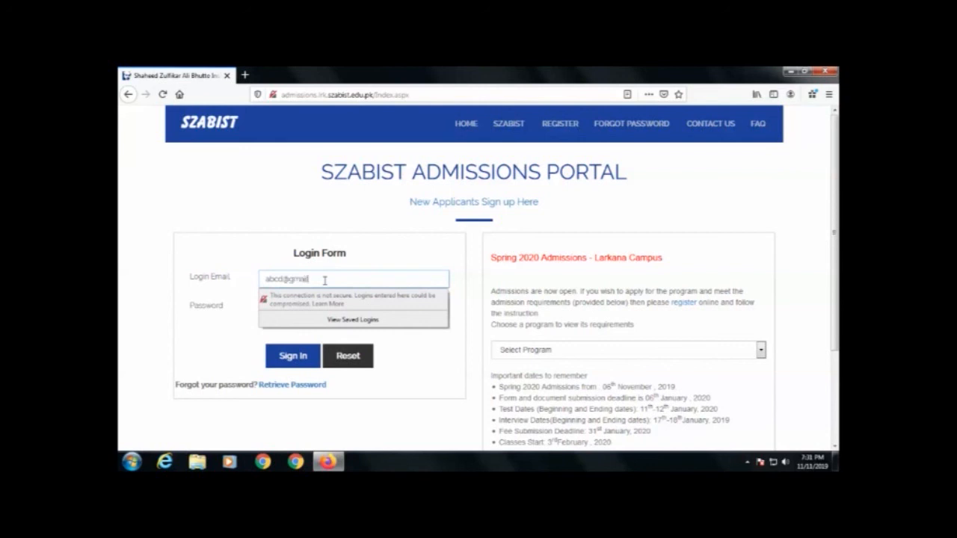
pyautogui.press('Tab')
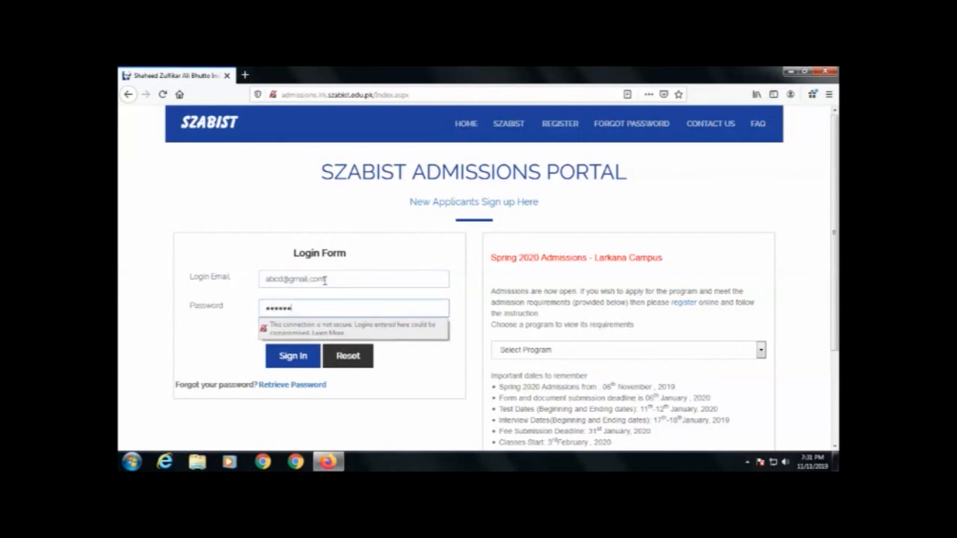
pyautogui.press('Return')
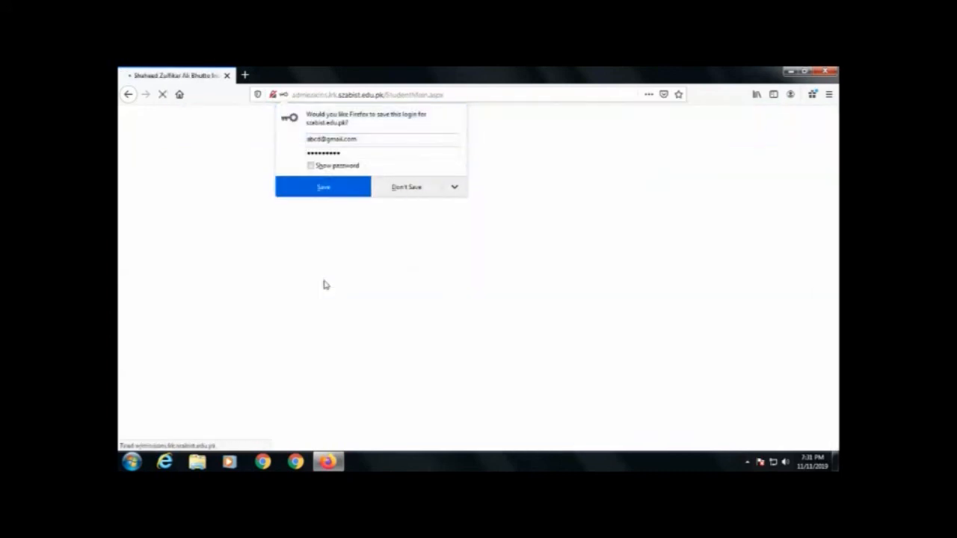
# Step: Sign out of the student account a second time and confirm it
pyautogui.scroll(-3, 523, 255)
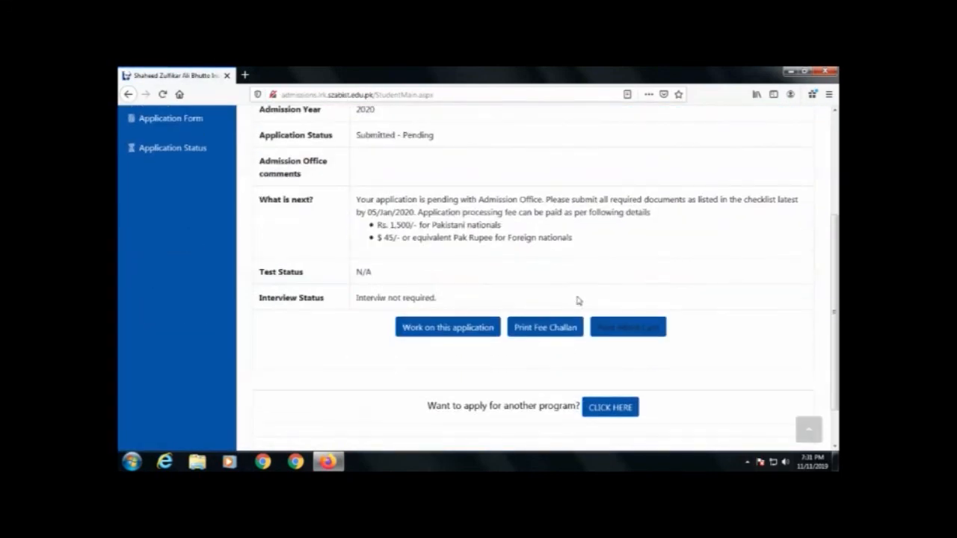
pyautogui.scroll(3, 613, 389)
pyautogui.click(790, 128)
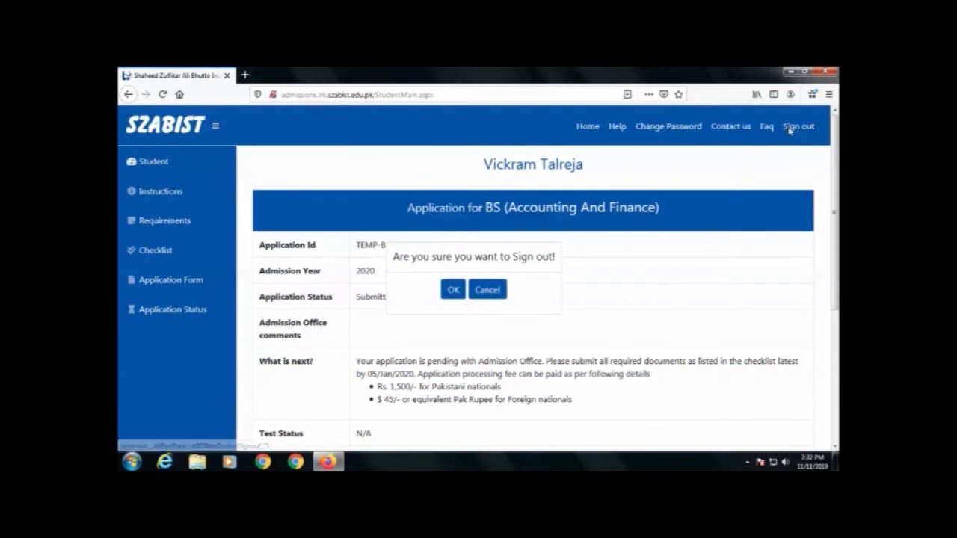
pyautogui.click(450, 293)
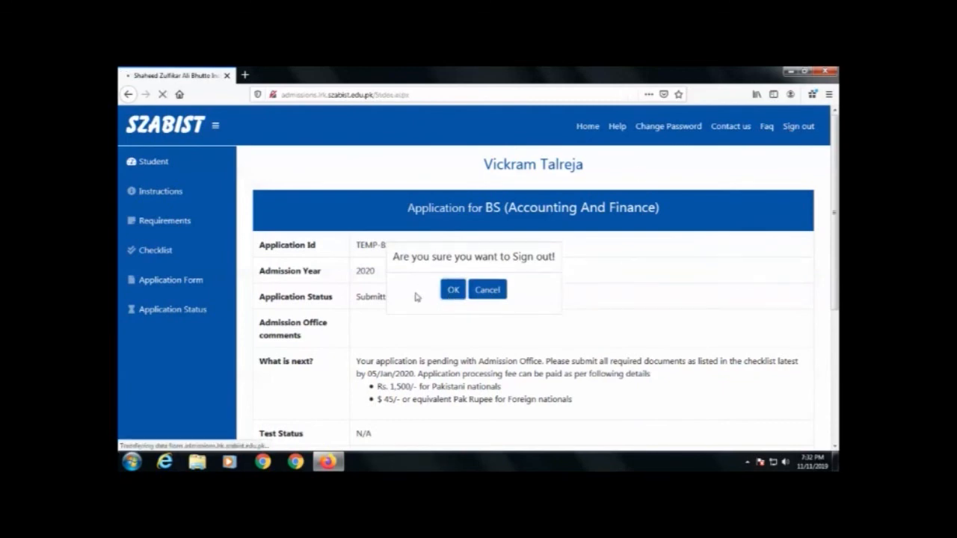